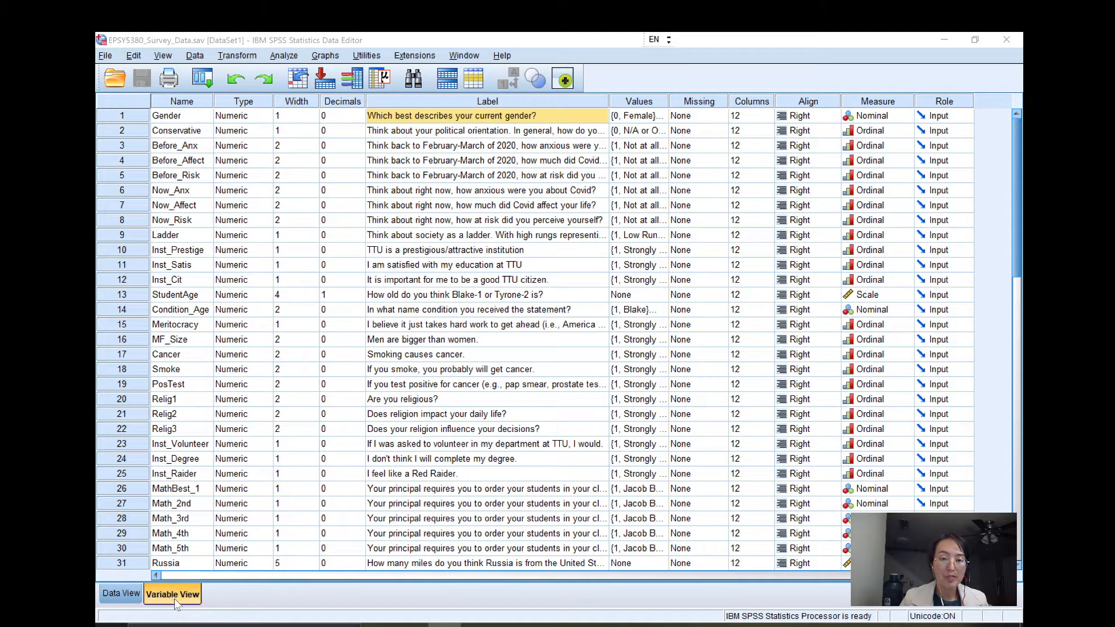
# Look through the survey cases in Data View, from the first to the last variable and down to the last respondent.
pyautogui.click(124, 594)
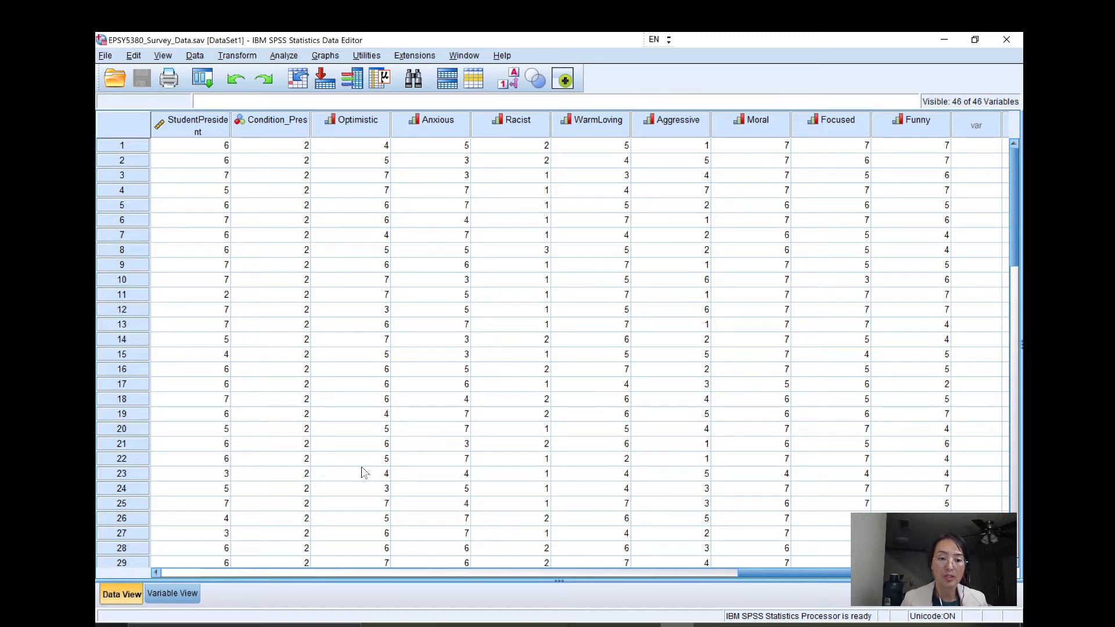
pyautogui.moveTo(772, 571); pyautogui.dragTo(604, 572)
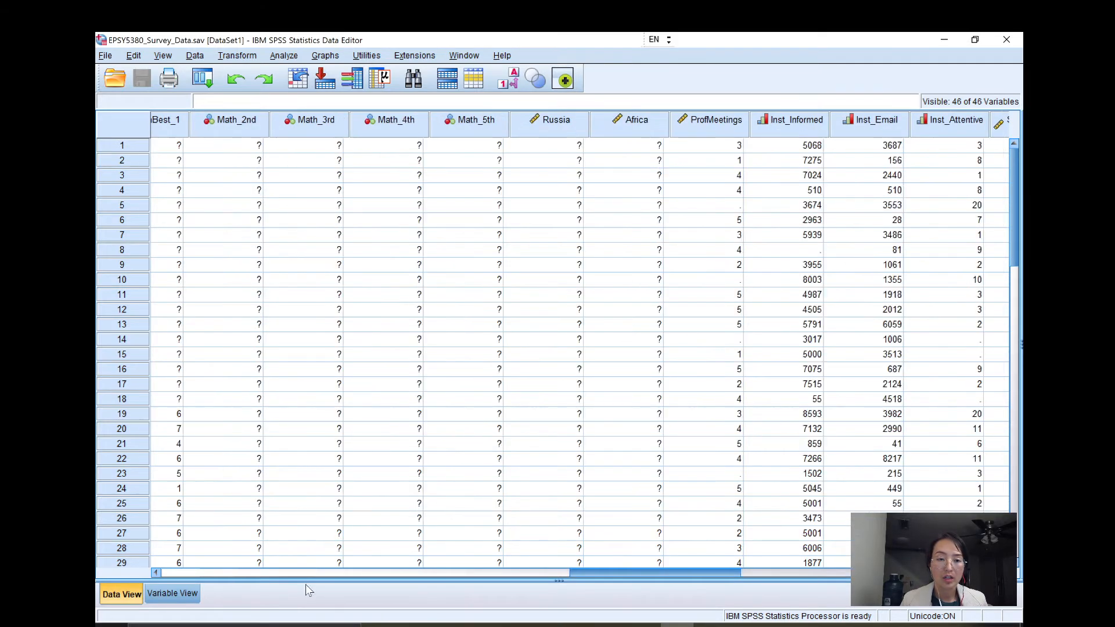
pyautogui.moveTo(221, 570); pyautogui.dragTo(182, 566)
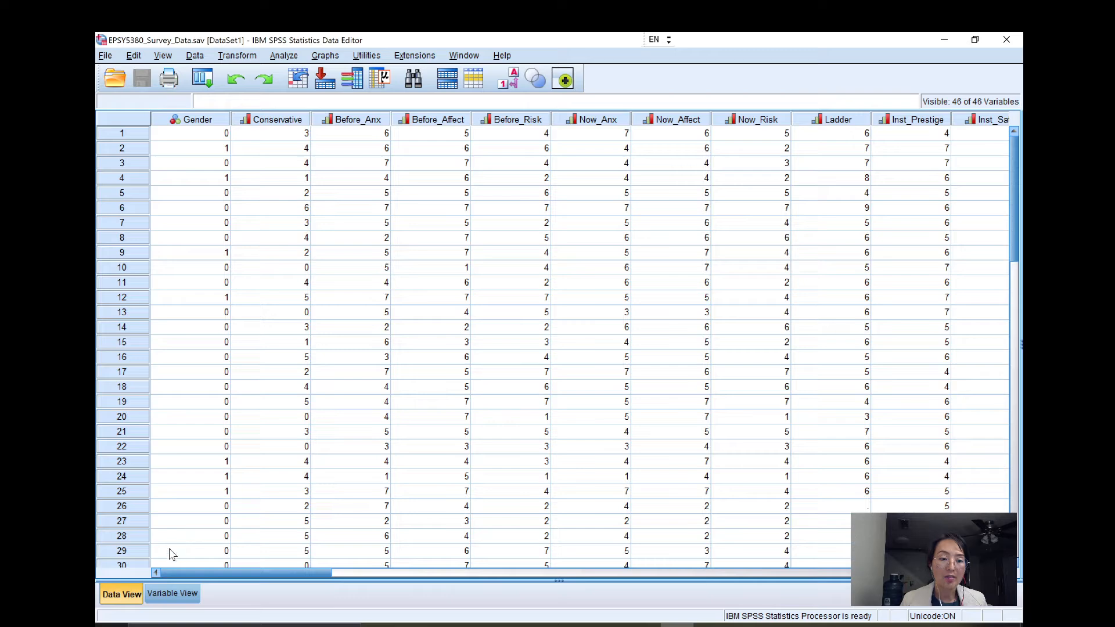
pyautogui.scroll(-7, 204, 374)
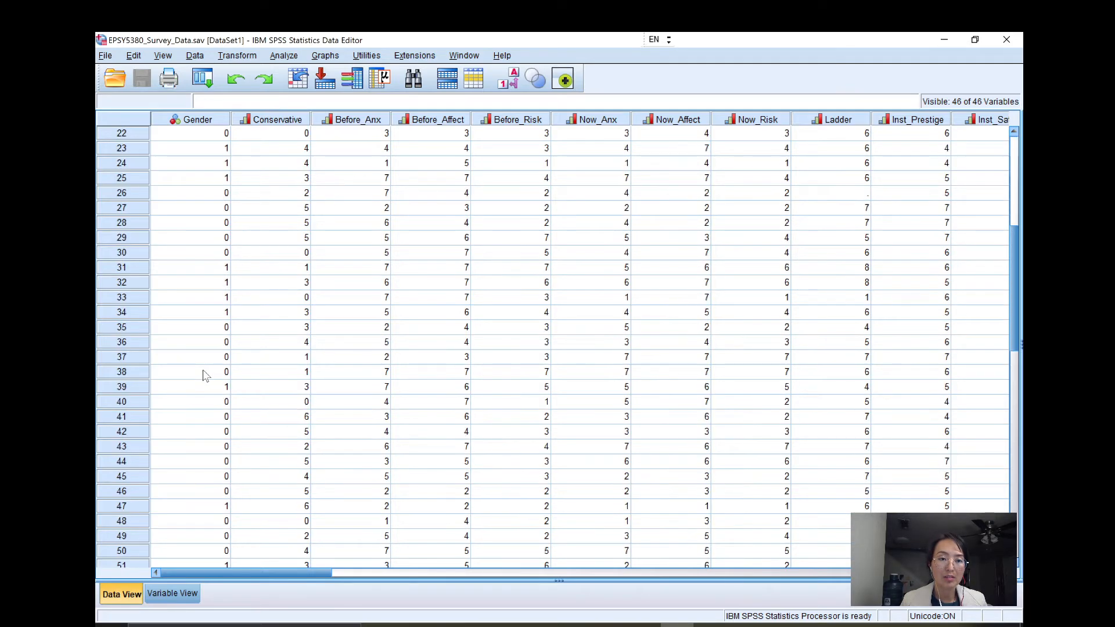
pyautogui.scroll(-6, 204, 374)
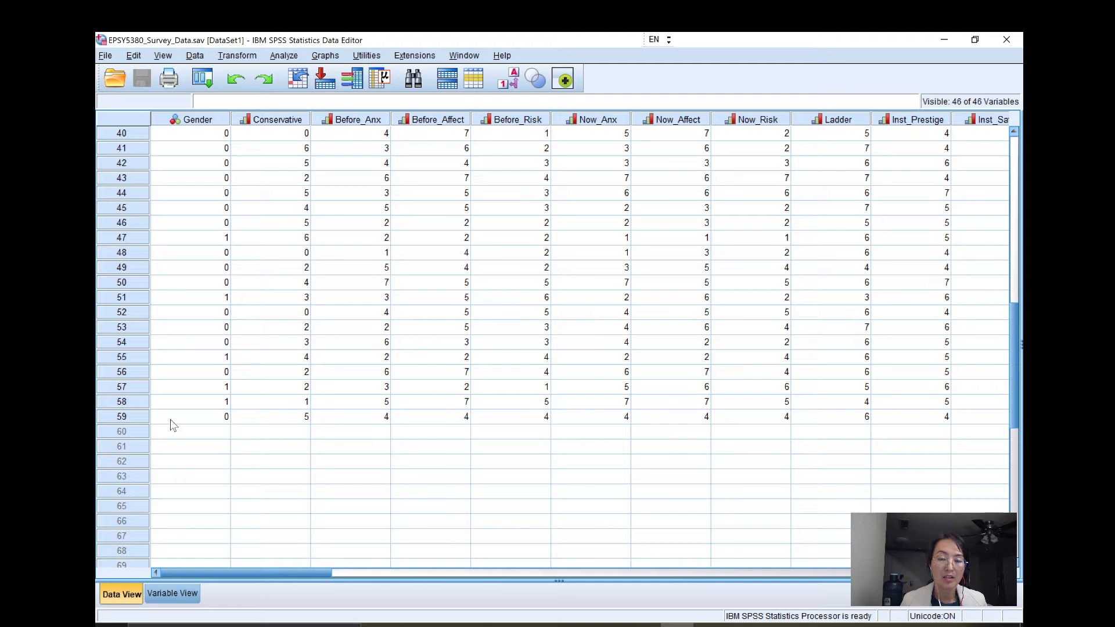
pyautogui.scroll(13, 173, 426)
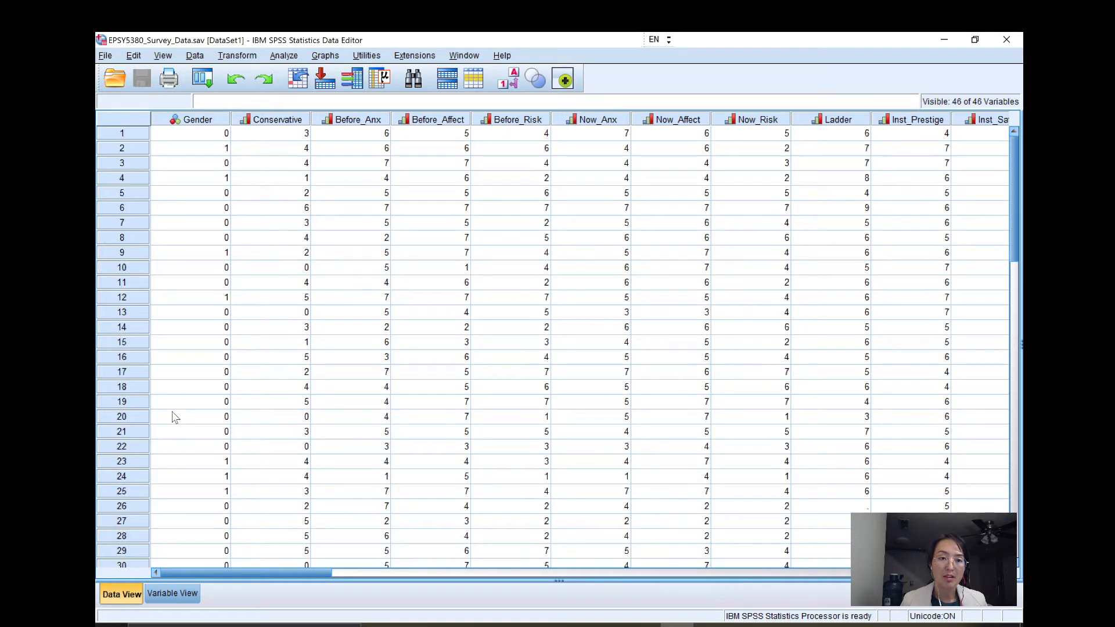
pyautogui.scroll(-4, 176, 407)
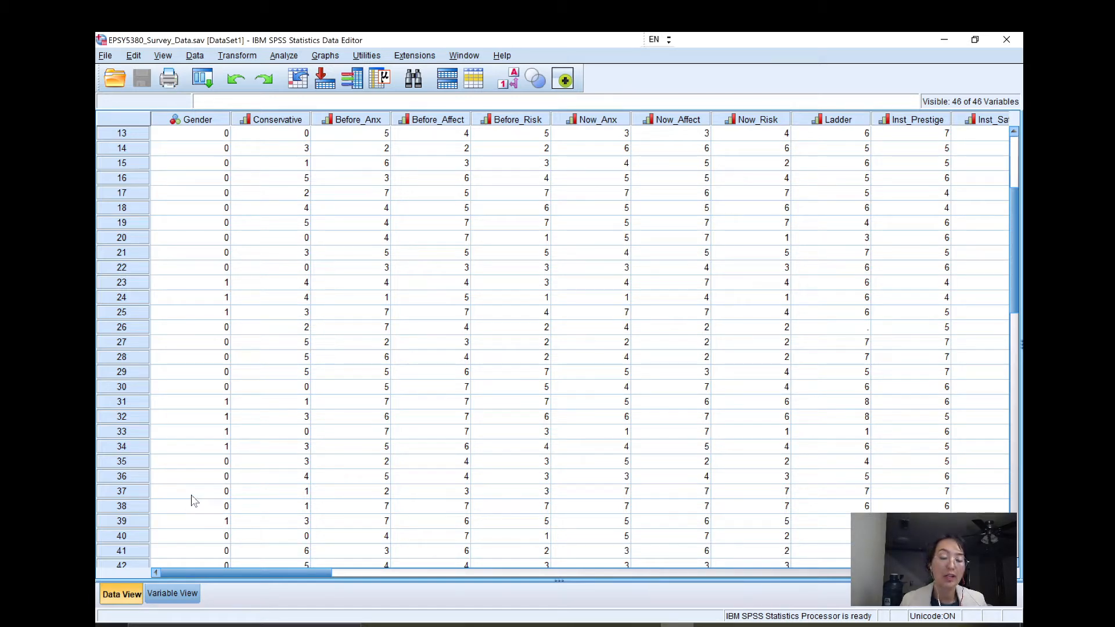
# Review the full list of variable definitions in Variable View, from Gender down to Funny.
pyautogui.click(169, 594)
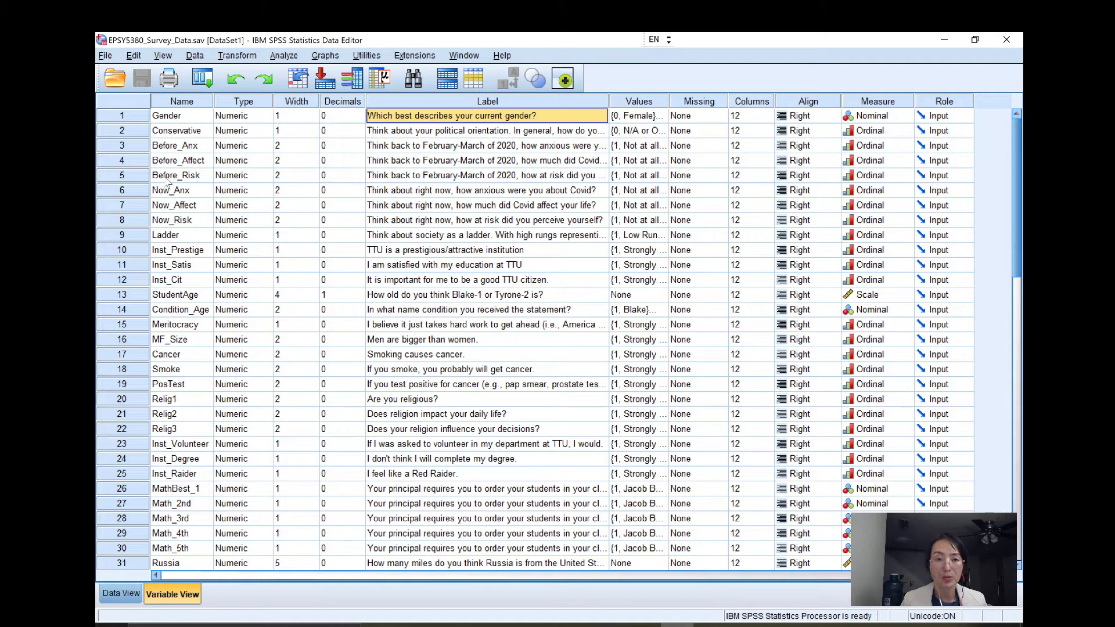
pyautogui.scroll(-2, 168, 197)
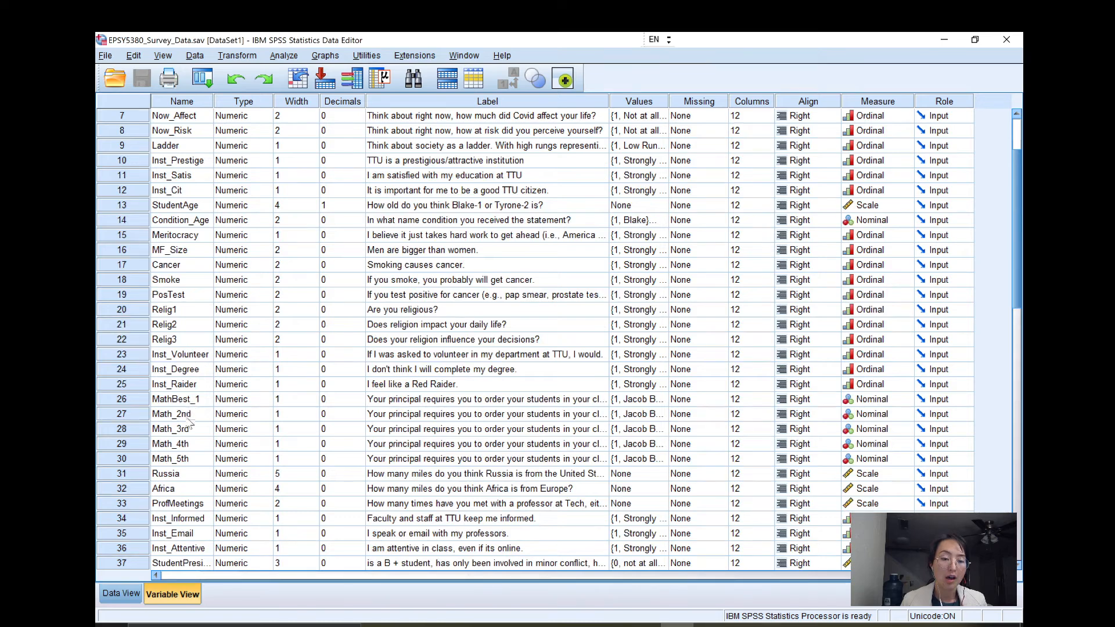
pyautogui.scroll(-6, 191, 424)
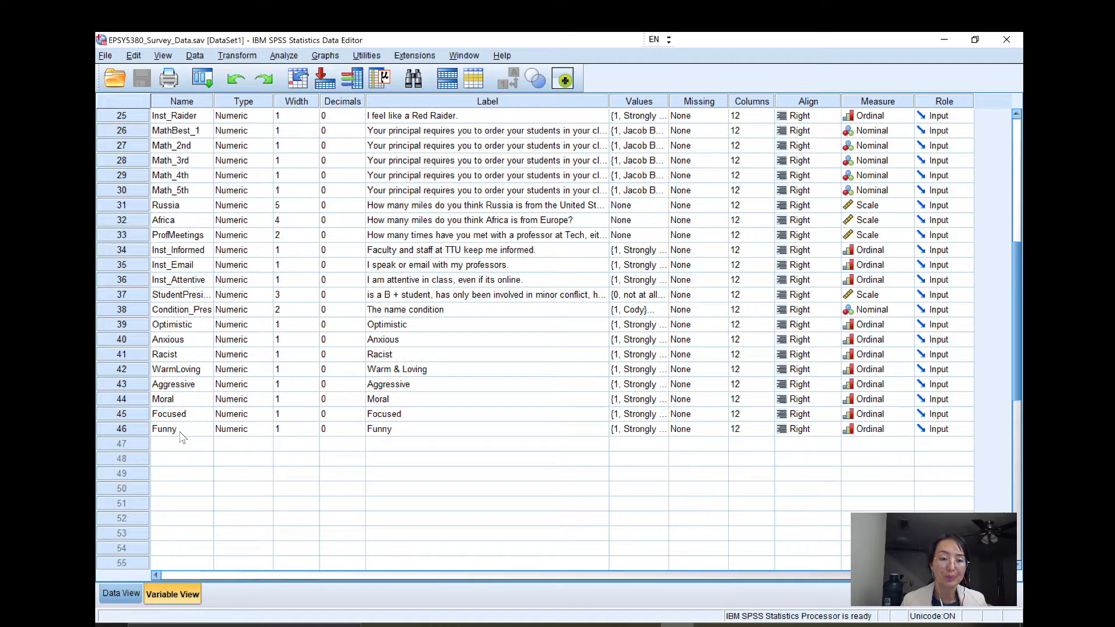
pyautogui.scroll(8, 181, 436)
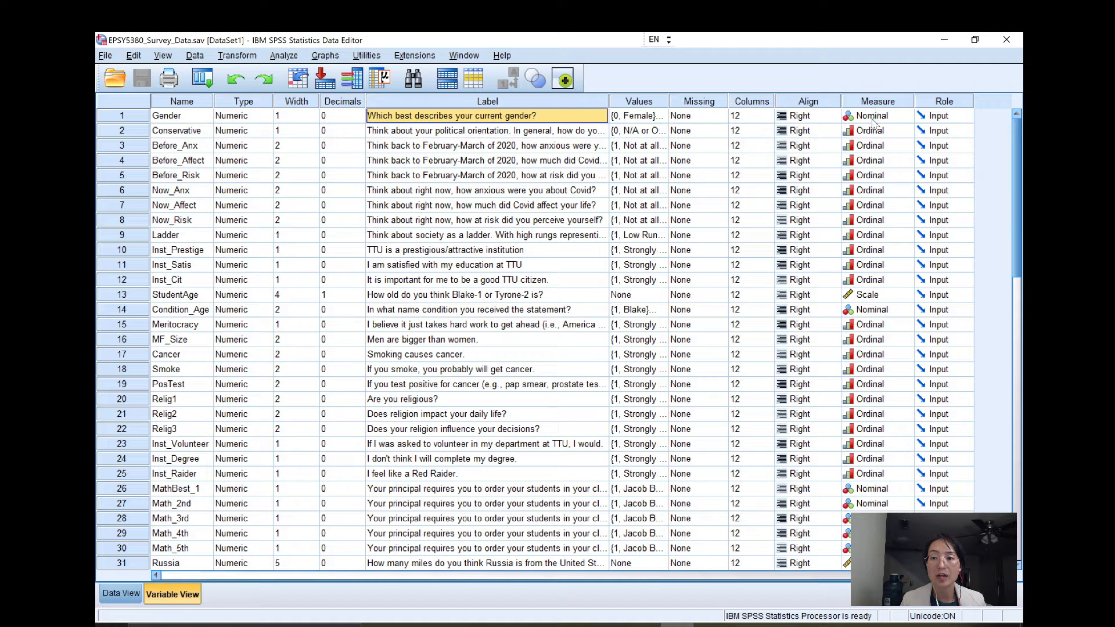
# Inspect the value labels defined for the Gender variable and close them without changes.
pyautogui.click(638, 118)
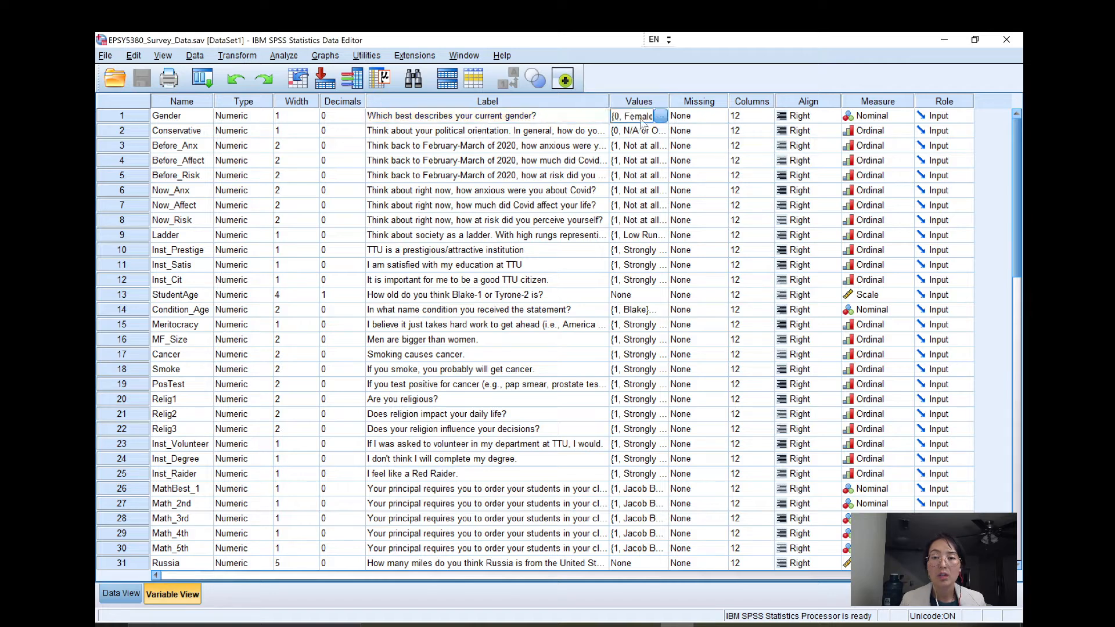
pyautogui.click(660, 116)
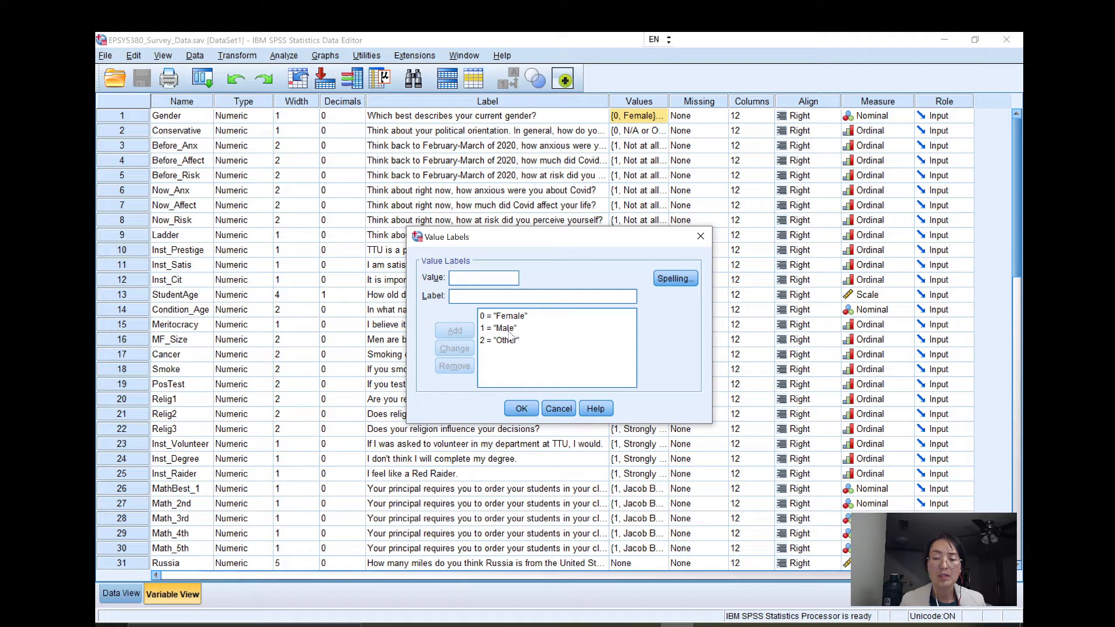
pyautogui.click(511, 348)
pyautogui.press('Up')
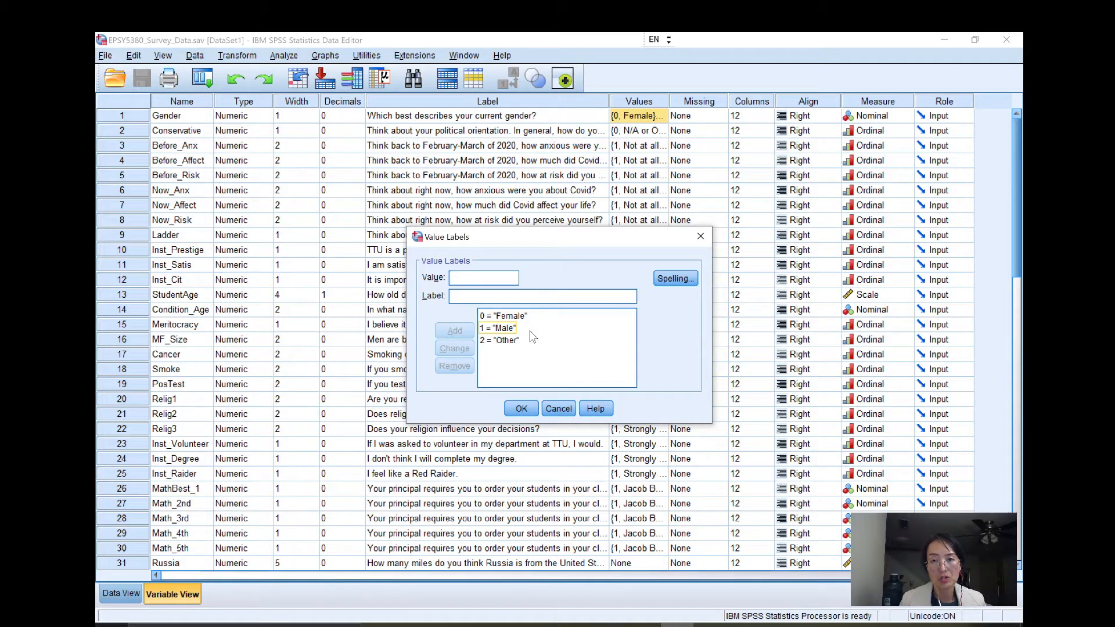
pyautogui.click(530, 331)
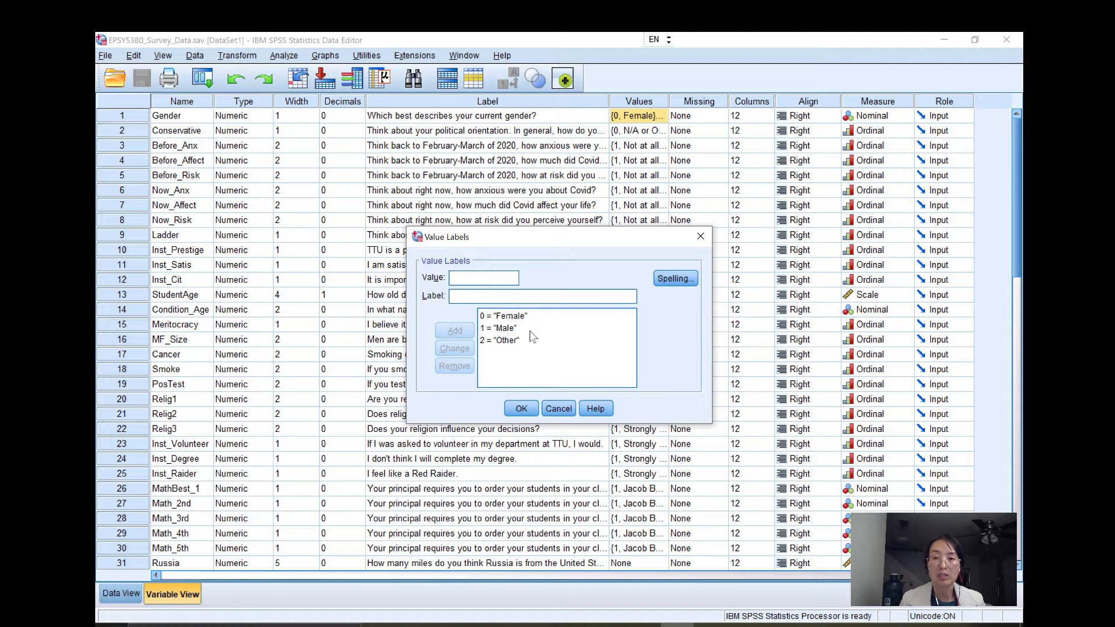
pyautogui.click(530, 332)
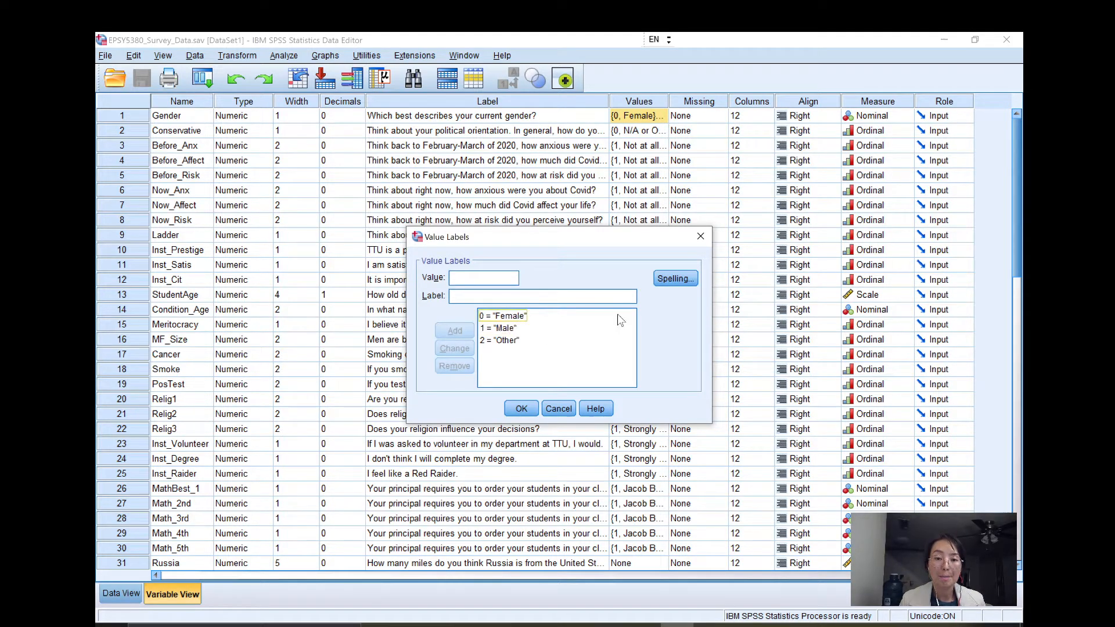
pyautogui.click(701, 237)
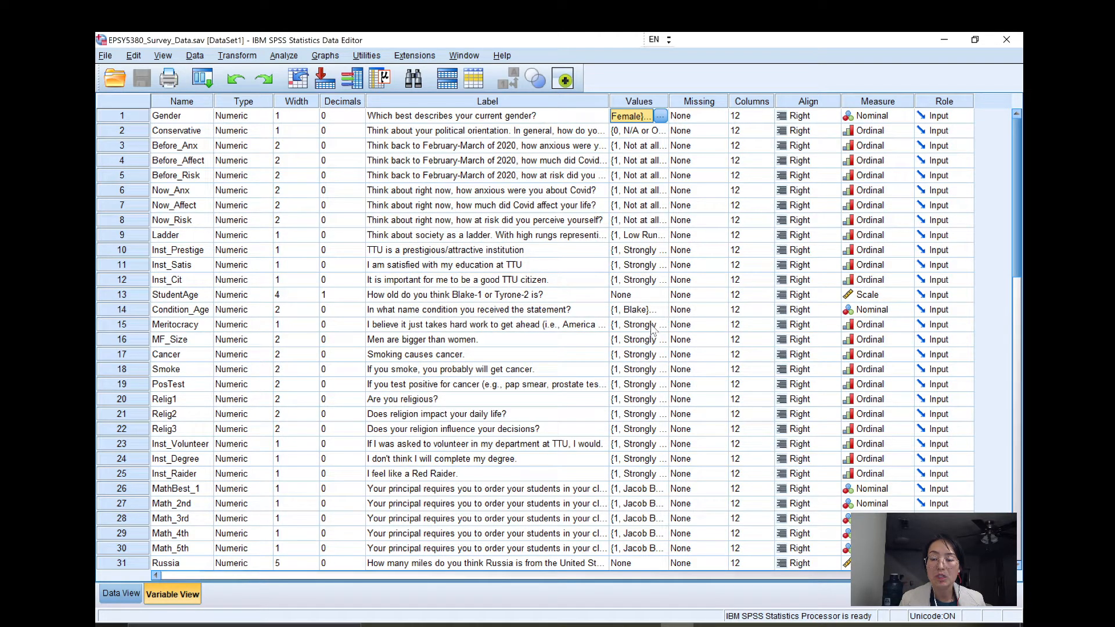
# Inspect the value labels of the Inst_Cit agreement scale from 1 to 7 and close them without changes.
pyautogui.click(654, 284)
pyautogui.click(660, 281)
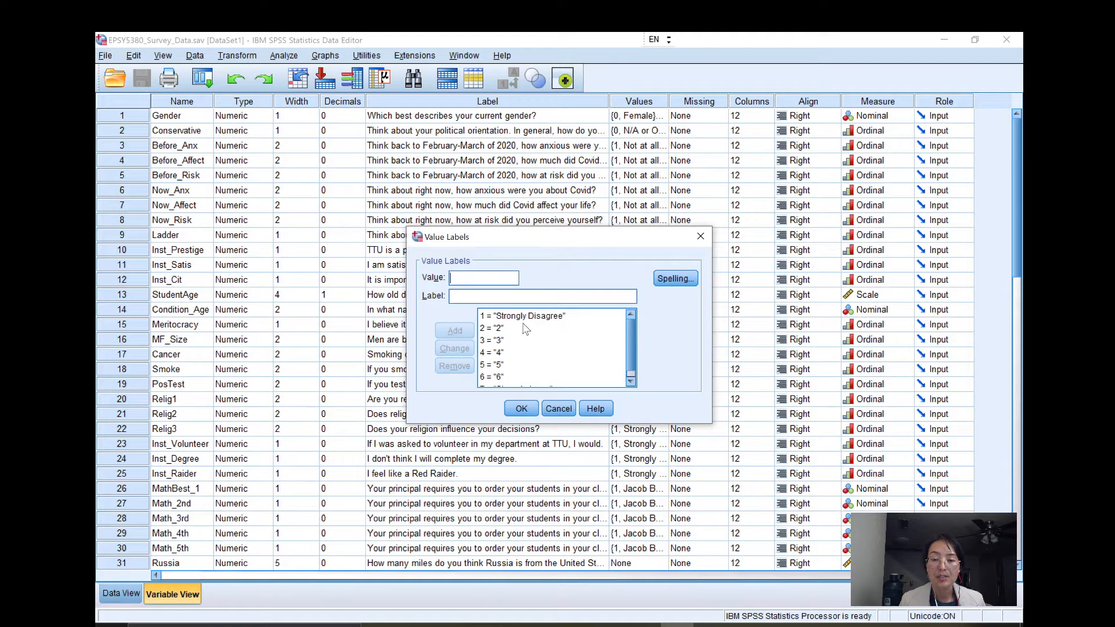
pyautogui.scroll(-1, 516, 328)
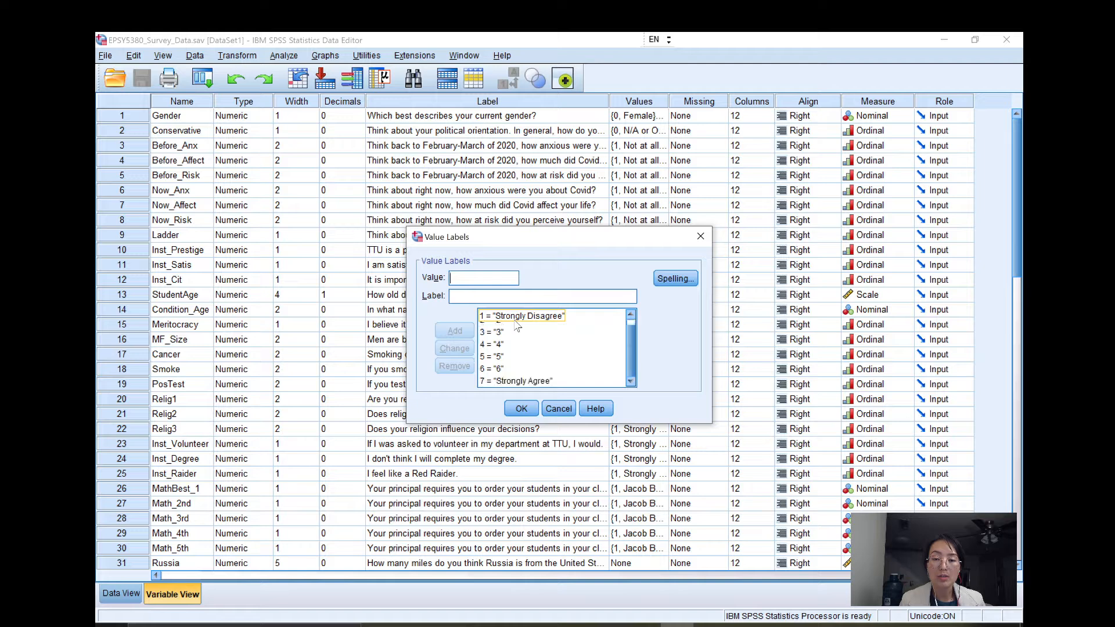
pyautogui.scroll(1, 519, 336)
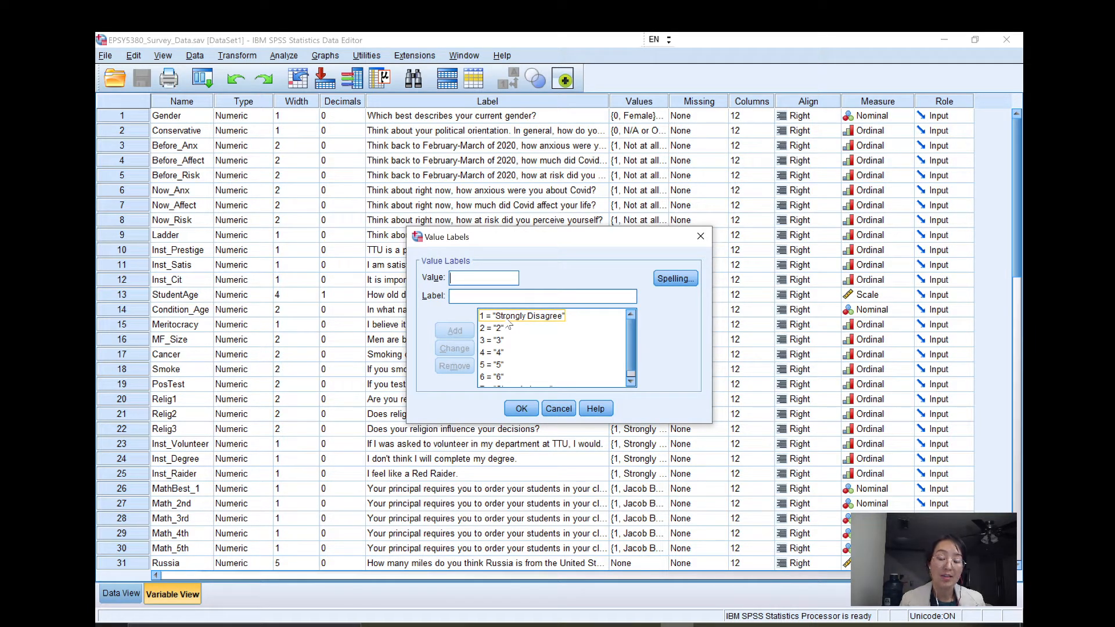
pyautogui.scroll(-1, 510, 343)
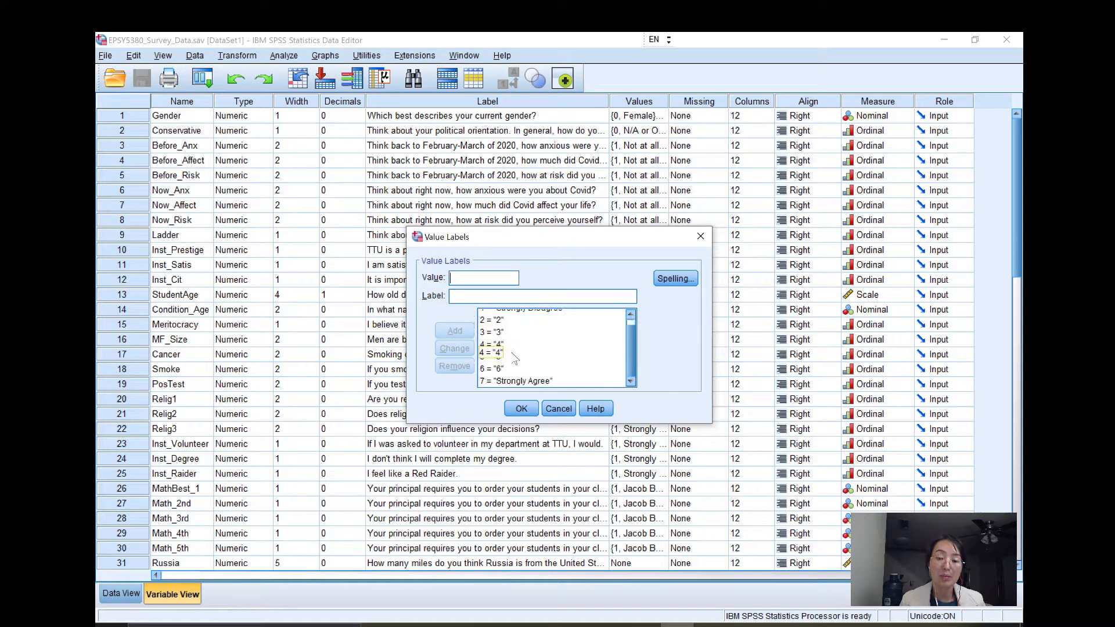
pyautogui.scroll(1, 511, 345)
pyautogui.scroll(-1, 511, 344)
pyautogui.scroll(1, 523, 337)
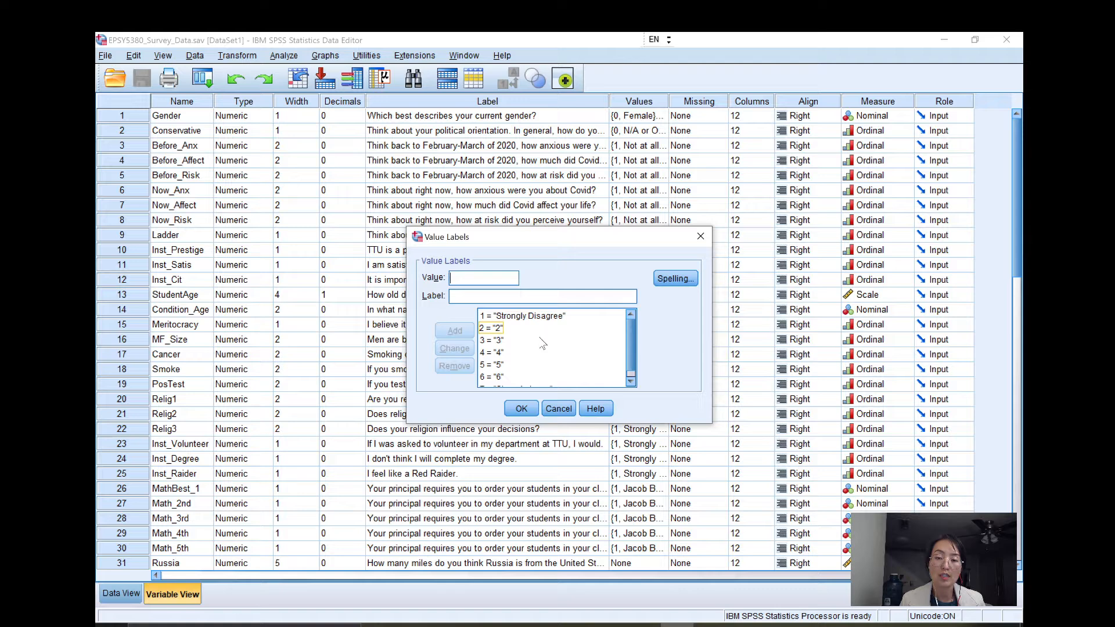
pyautogui.scroll(-1, 540, 334)
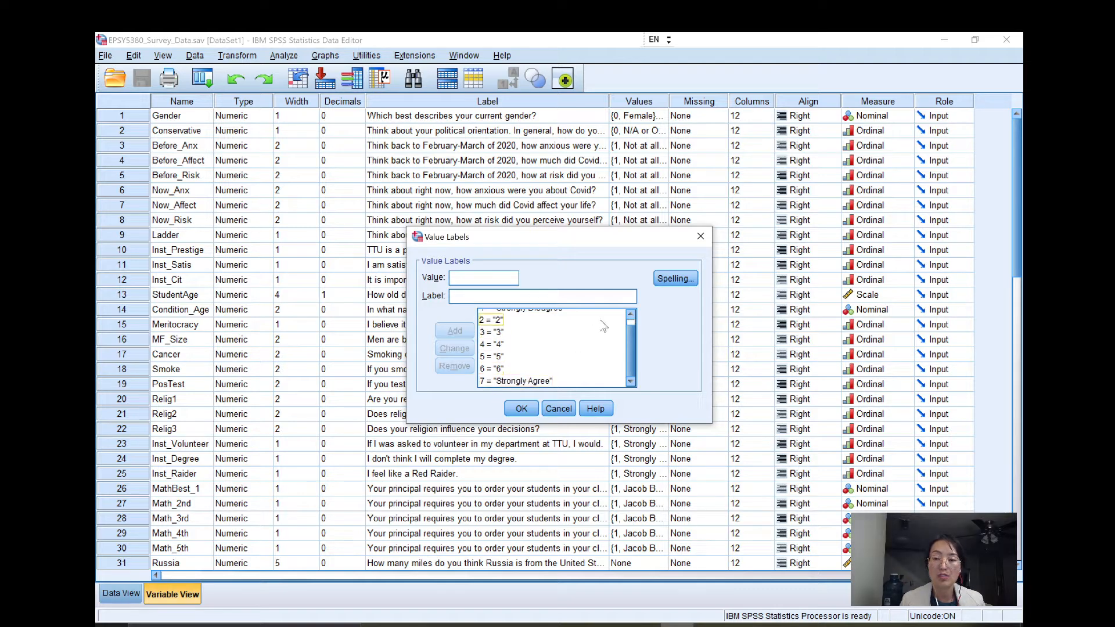
pyautogui.click(700, 237)
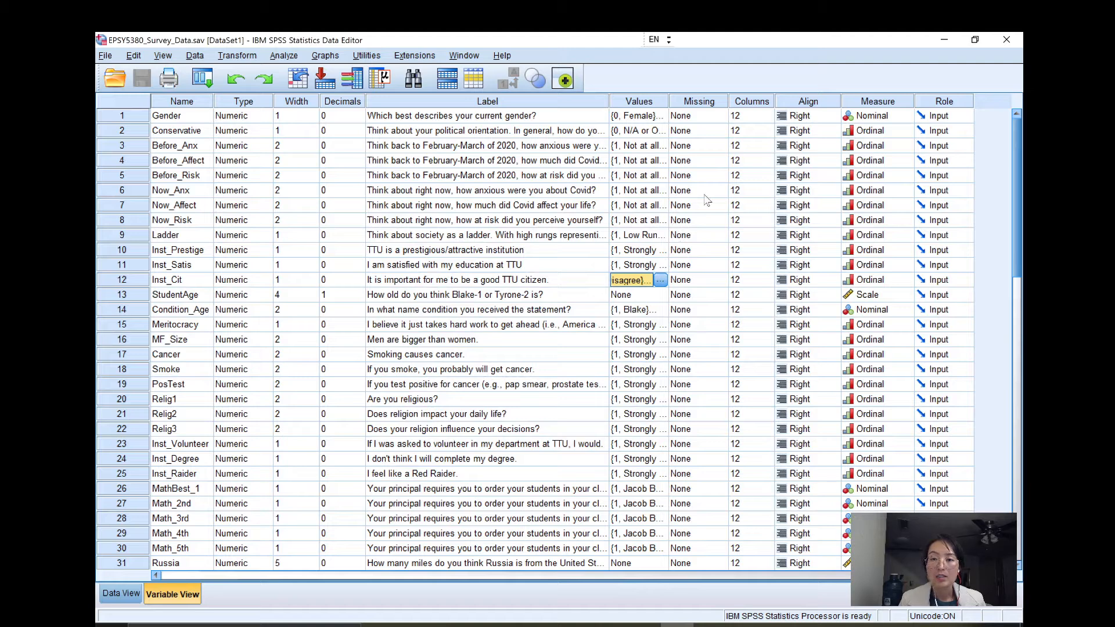
# Check the Missing settings of all variables and look through the data columns for missing responses.
pyautogui.click(700, 102)
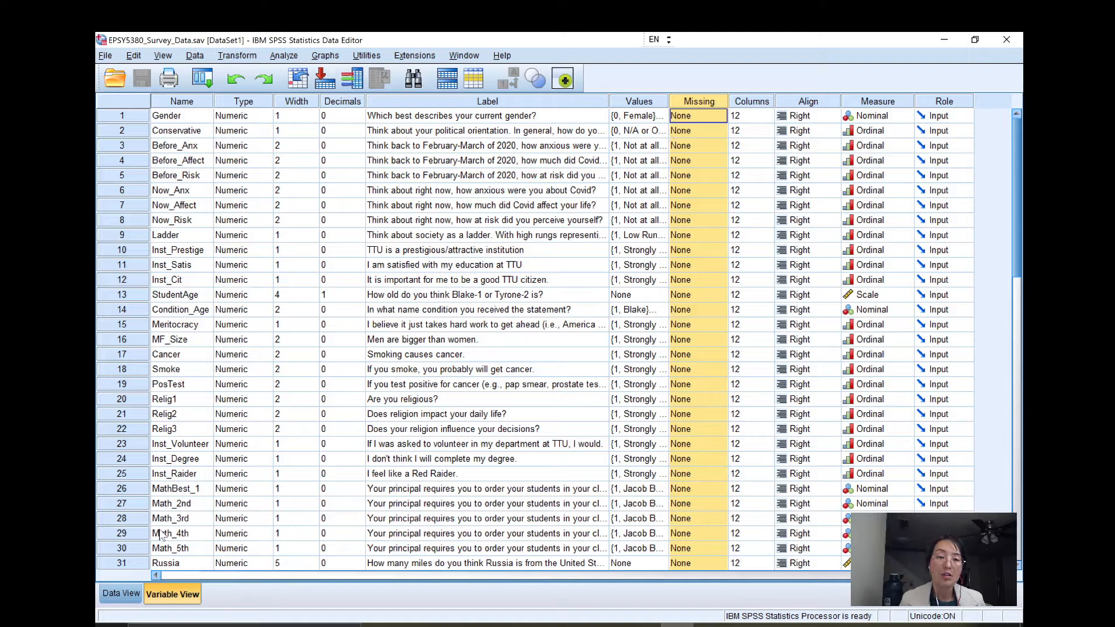
pyautogui.click(121, 594)
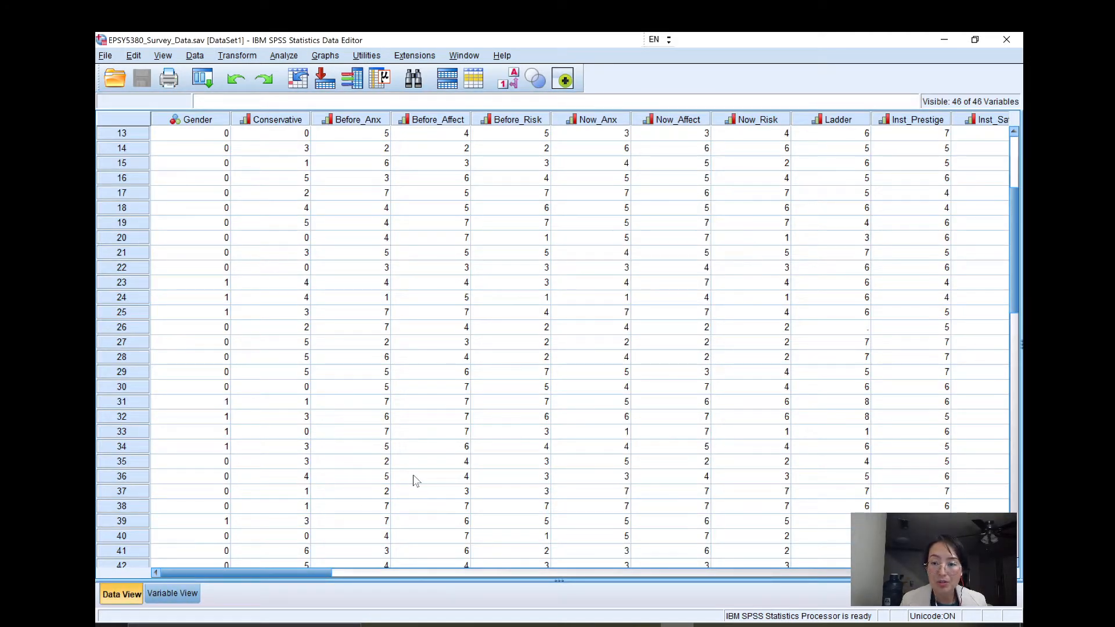
pyautogui.scroll(-2, 415, 481)
pyautogui.moveTo(316, 572); pyautogui.dragTo(528, 591)
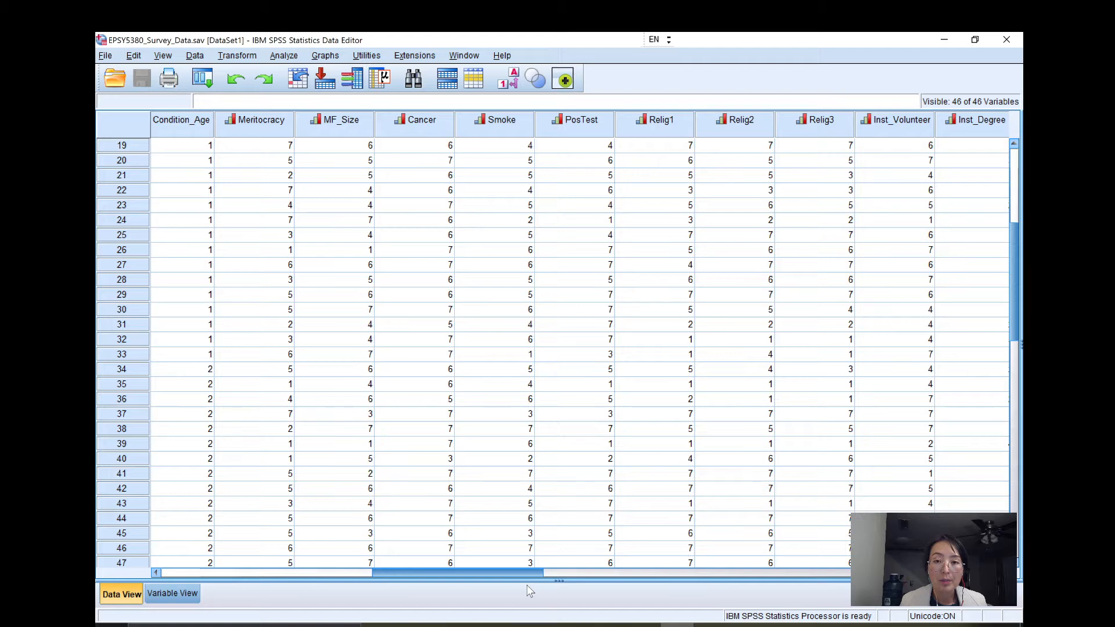
# Jump from the MathBest_1 variable definition to its data column to examine blank responses, and return to Variable View.
pyautogui.click(172, 593)
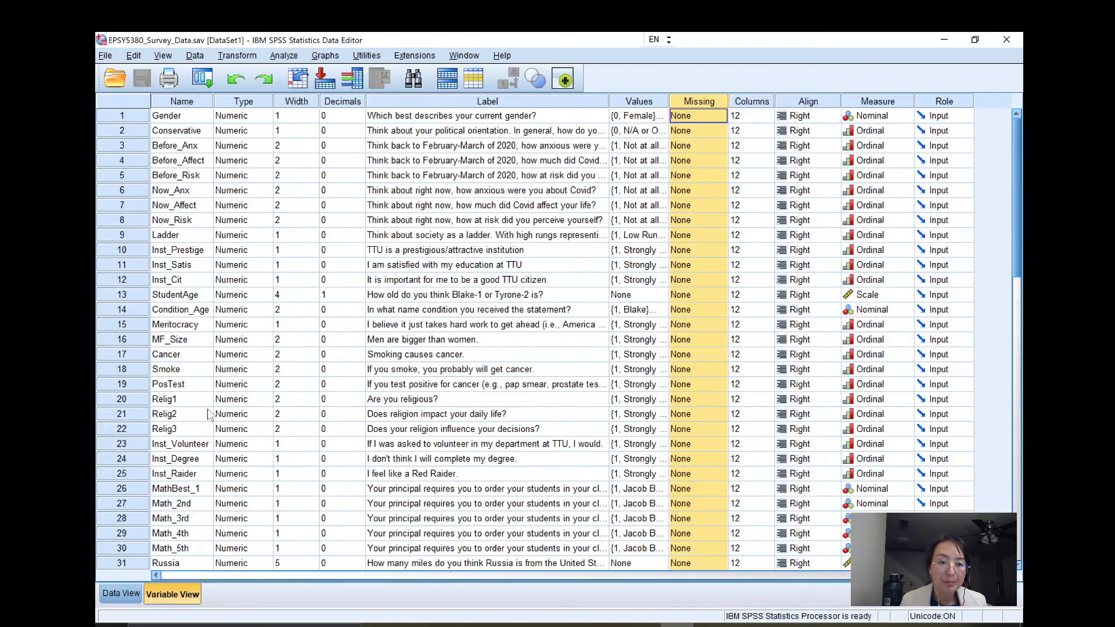
pyautogui.scroll(-1, 153, 444)
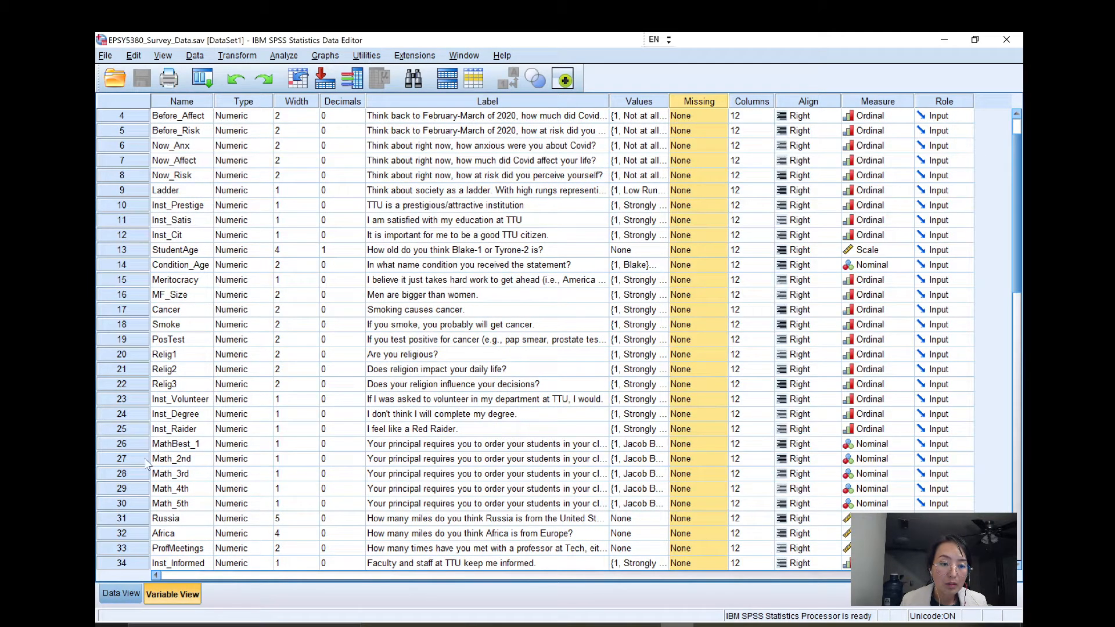
pyautogui.doubleClick(128, 445)
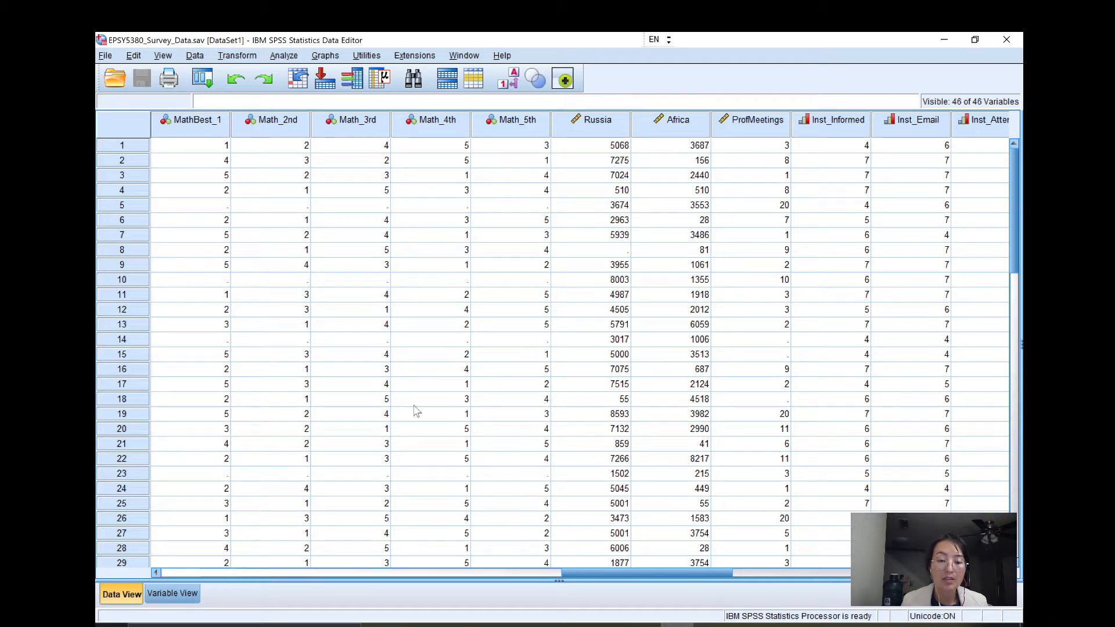
pyautogui.click(173, 593)
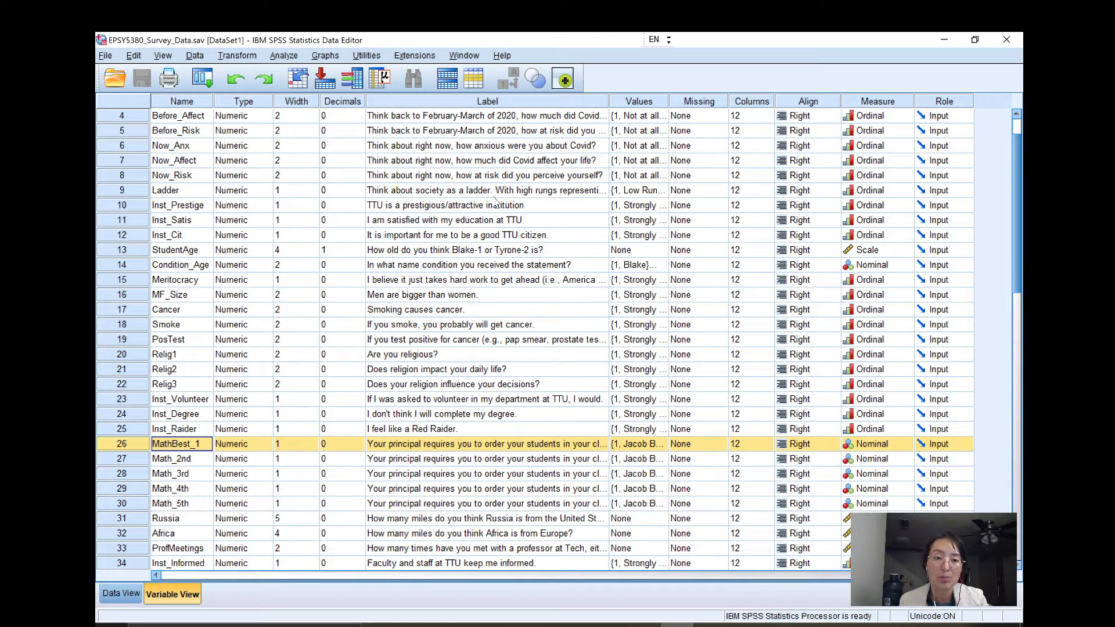
# Highlight the Missing settings and examine the StudentAge data column, comparing it with its variable definition.
pyautogui.click(699, 102)
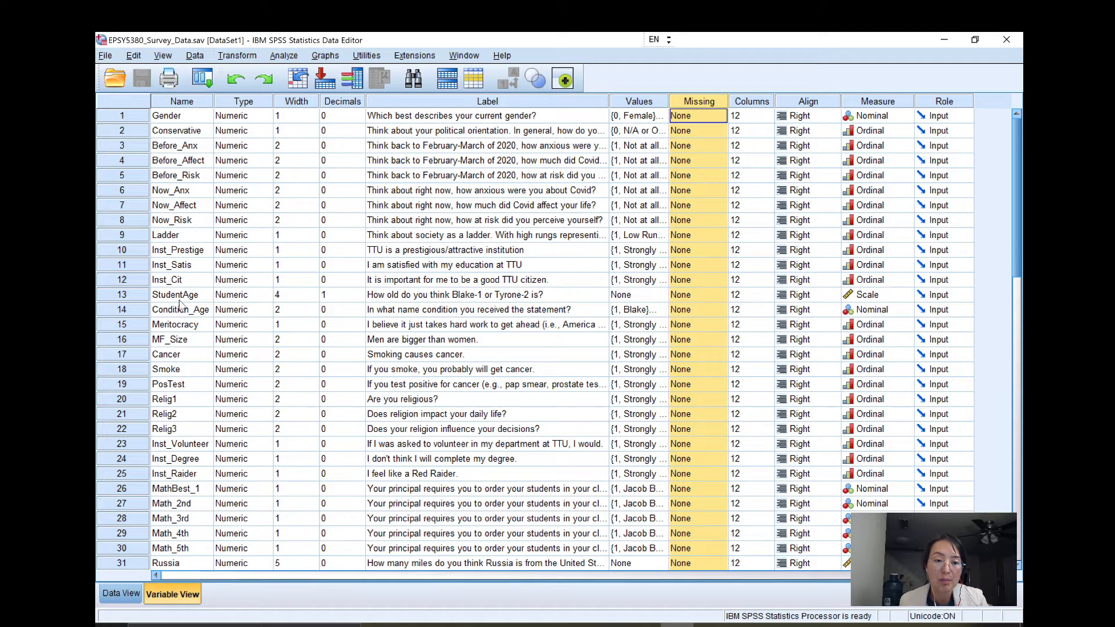
pyautogui.doubleClick(122, 295)
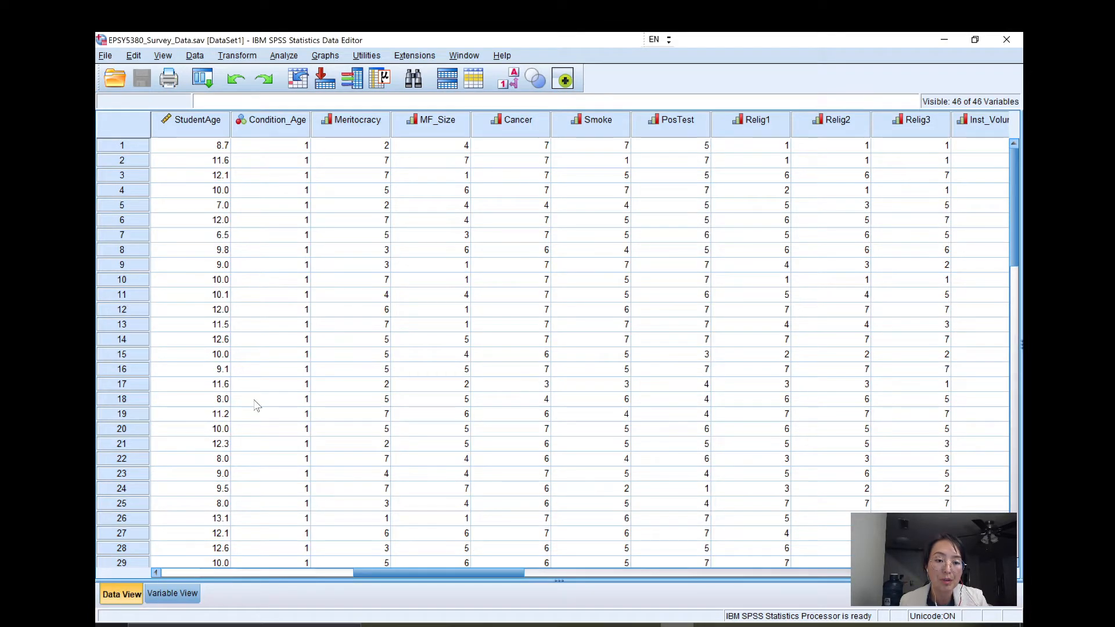
pyautogui.click(172, 592)
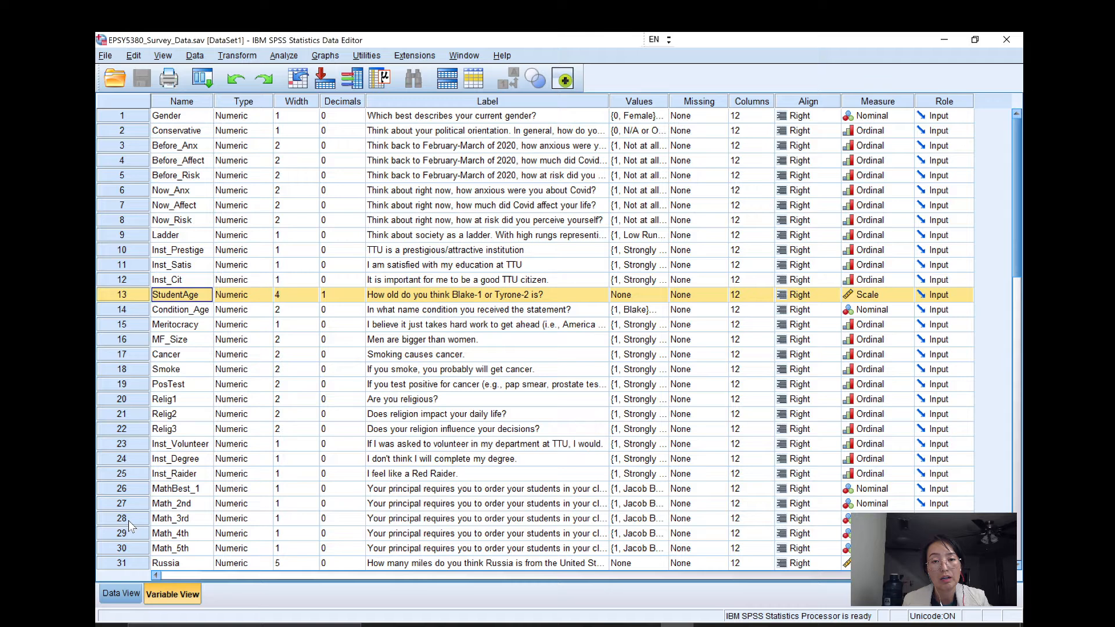
pyautogui.click(122, 594)
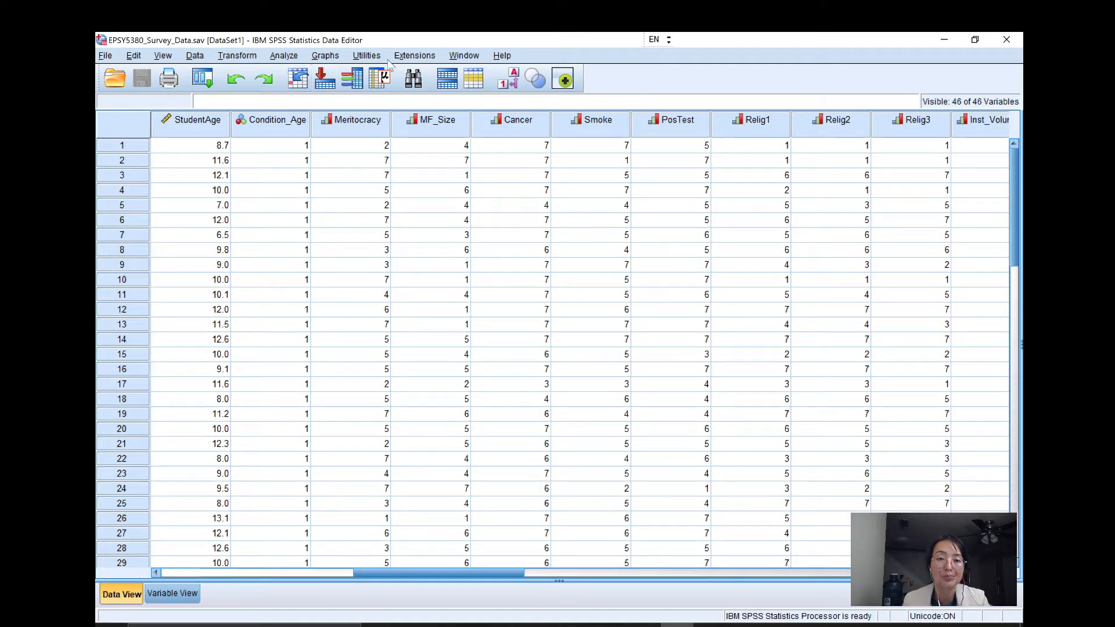
# Open the Frequencies analysis, remove Gender and MathBest_1 from the selected variables, and reset all of its settings.
pyautogui.click(284, 56)
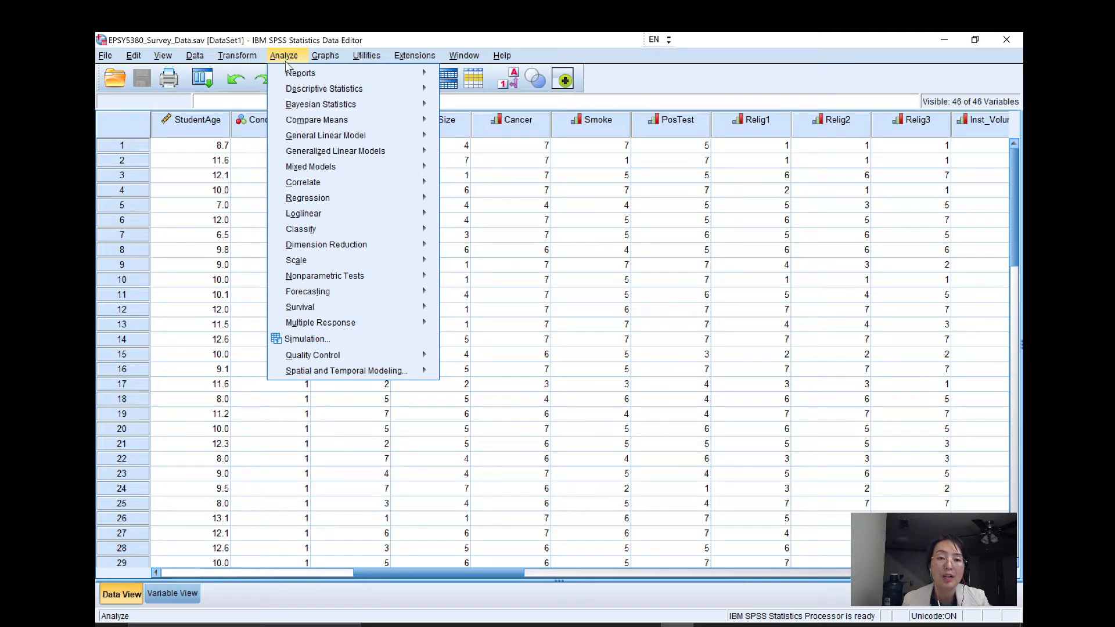
pyautogui.moveTo(307, 93)
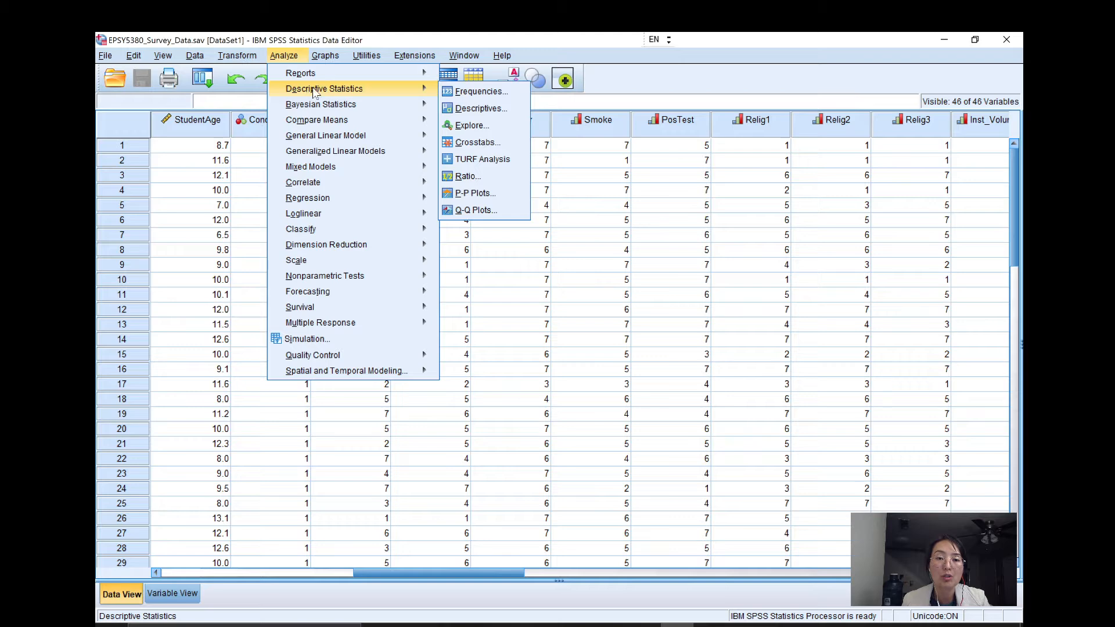
pyautogui.click(461, 91)
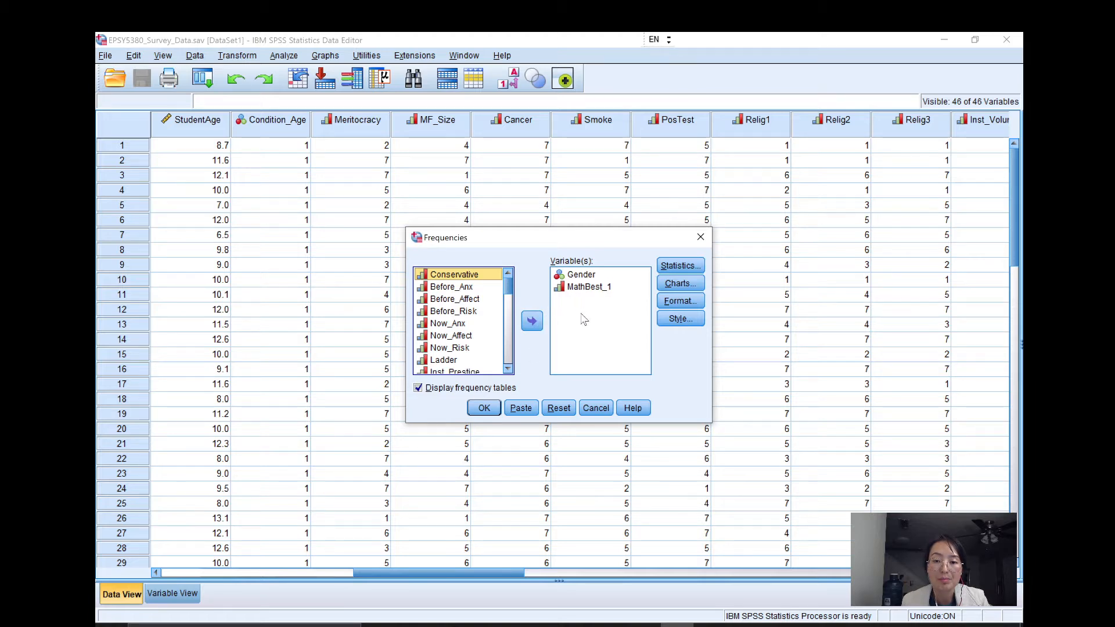
pyautogui.click(578, 277)
pyautogui.click(532, 320)
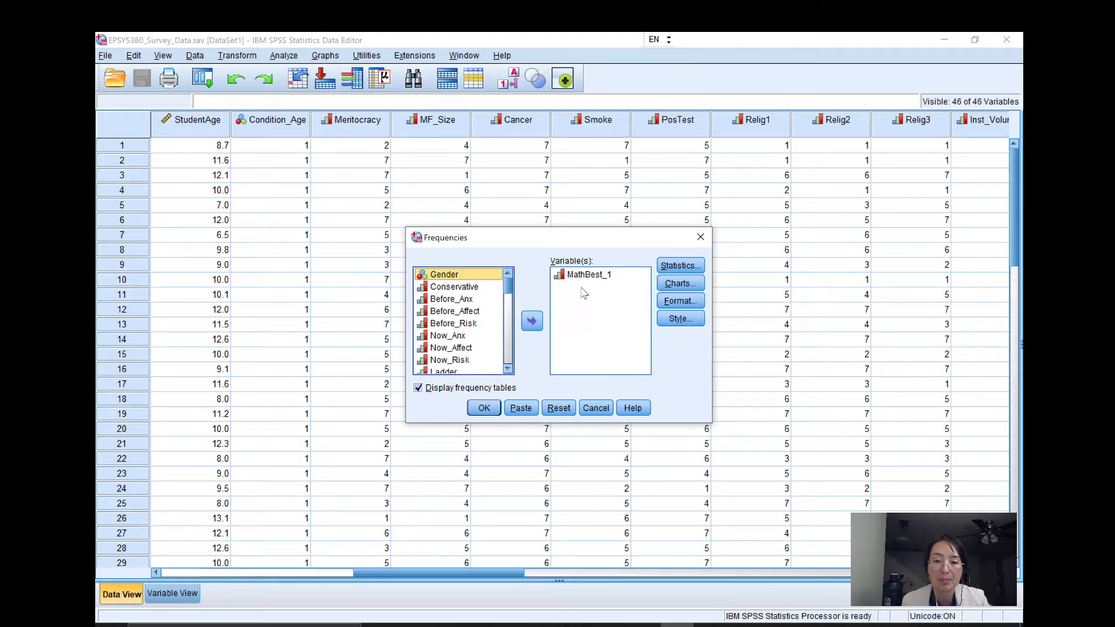
pyautogui.click(532, 320)
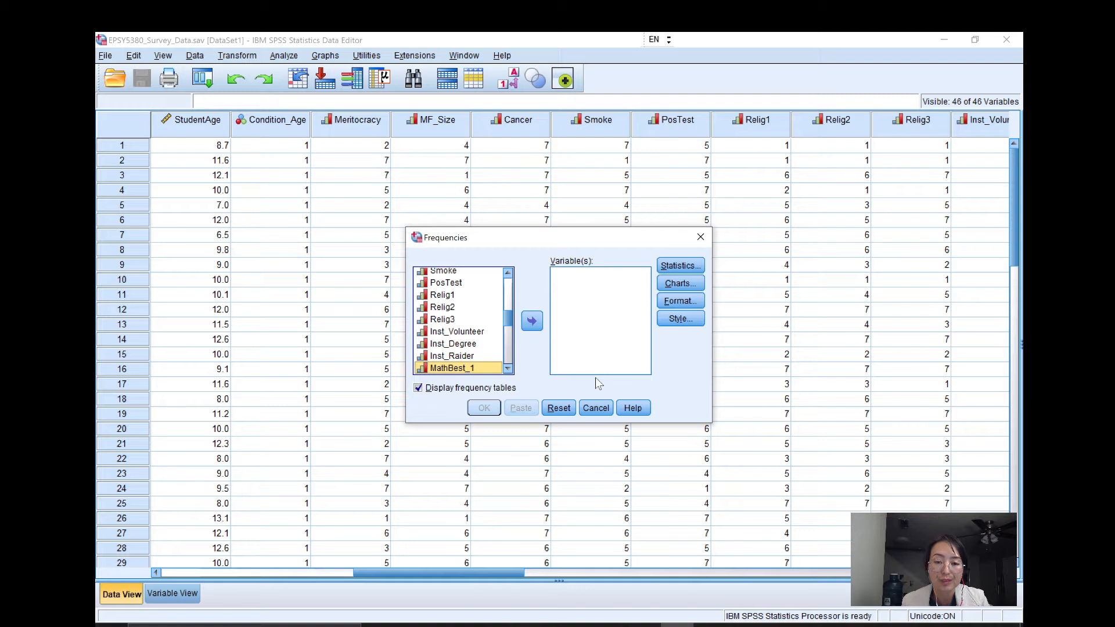
pyautogui.click(558, 408)
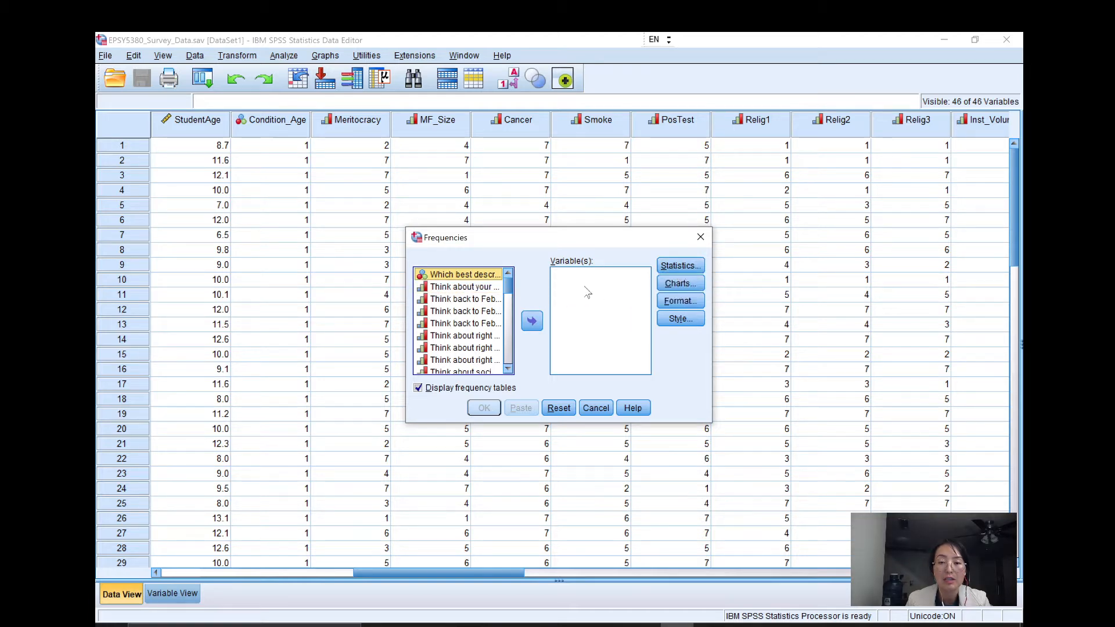
# Review the statistics offered by Frequencies without running it, and check the variables' Measure levels in Variable View before returning to Data View.
pyautogui.click(675, 266)
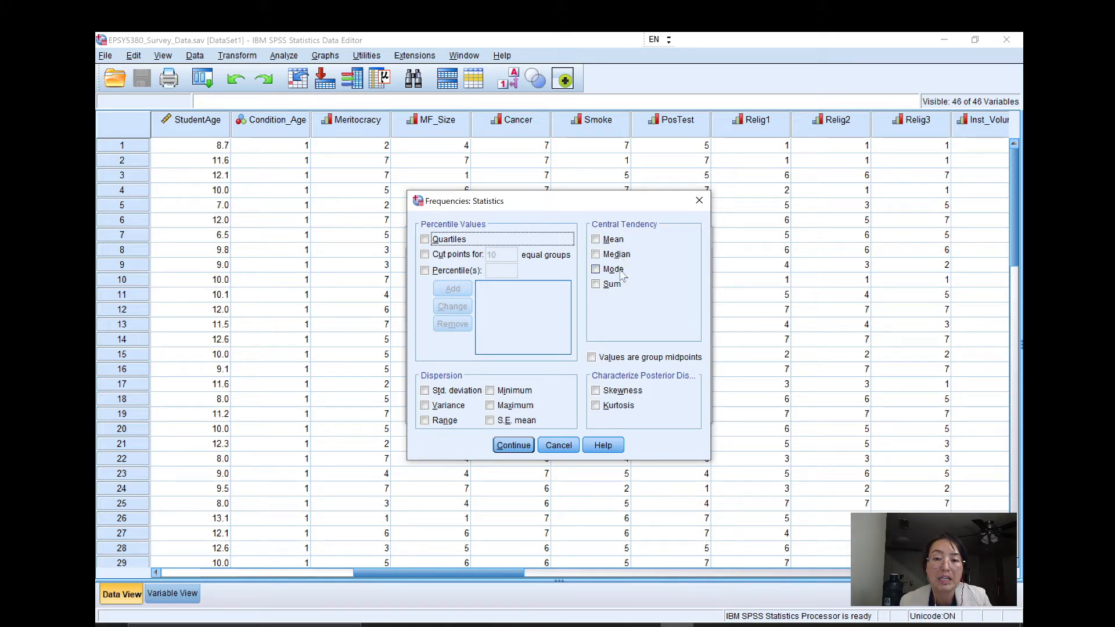
pyautogui.click(699, 201)
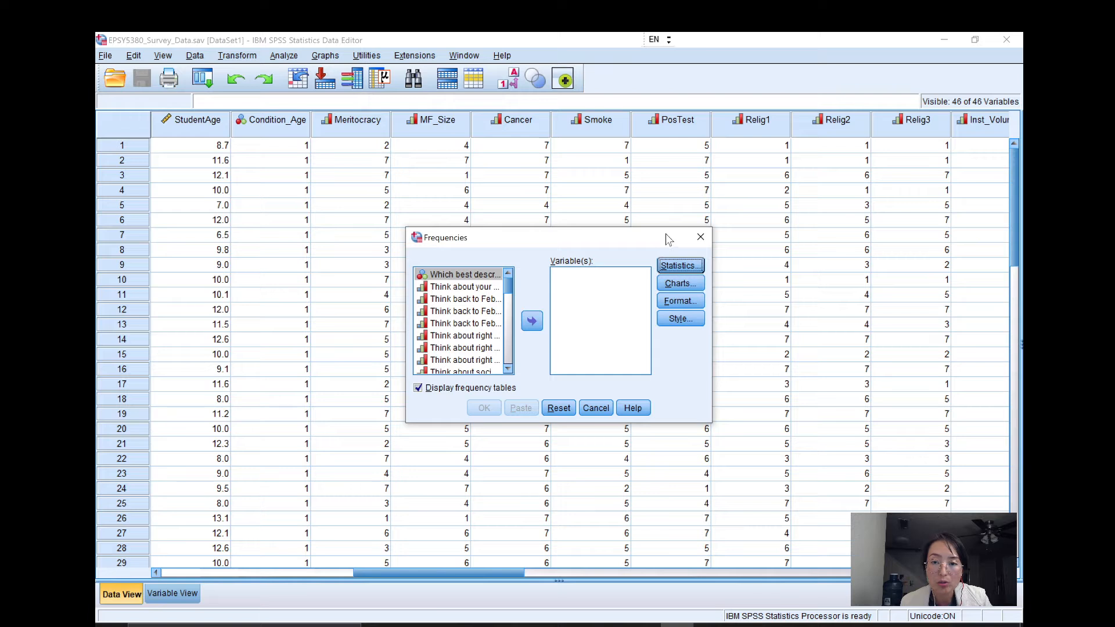
pyautogui.click(701, 238)
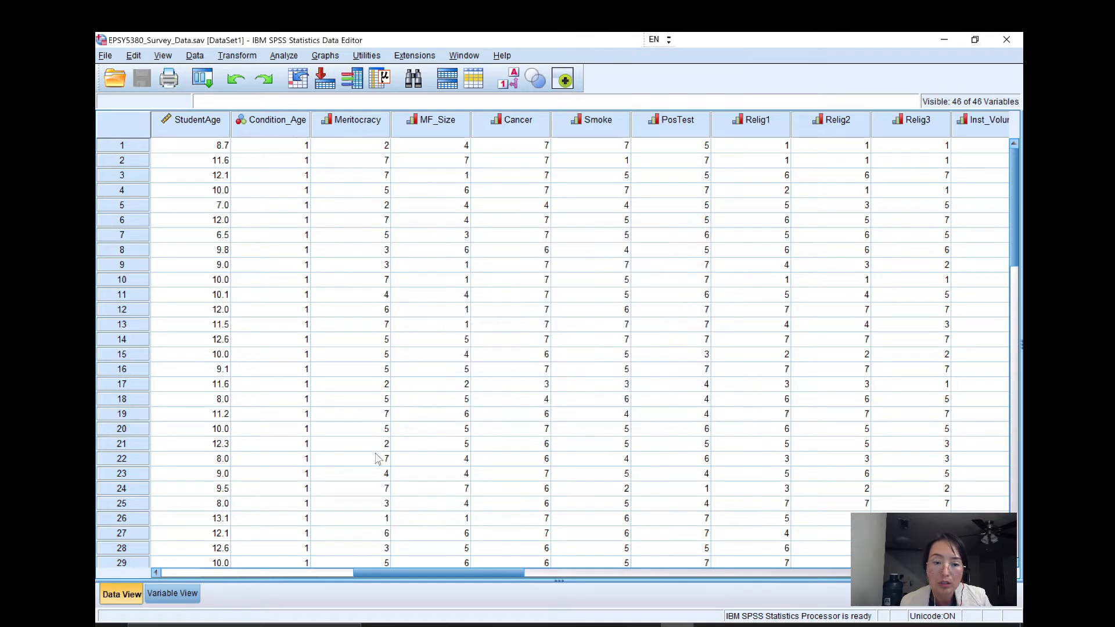
pyautogui.click(183, 598)
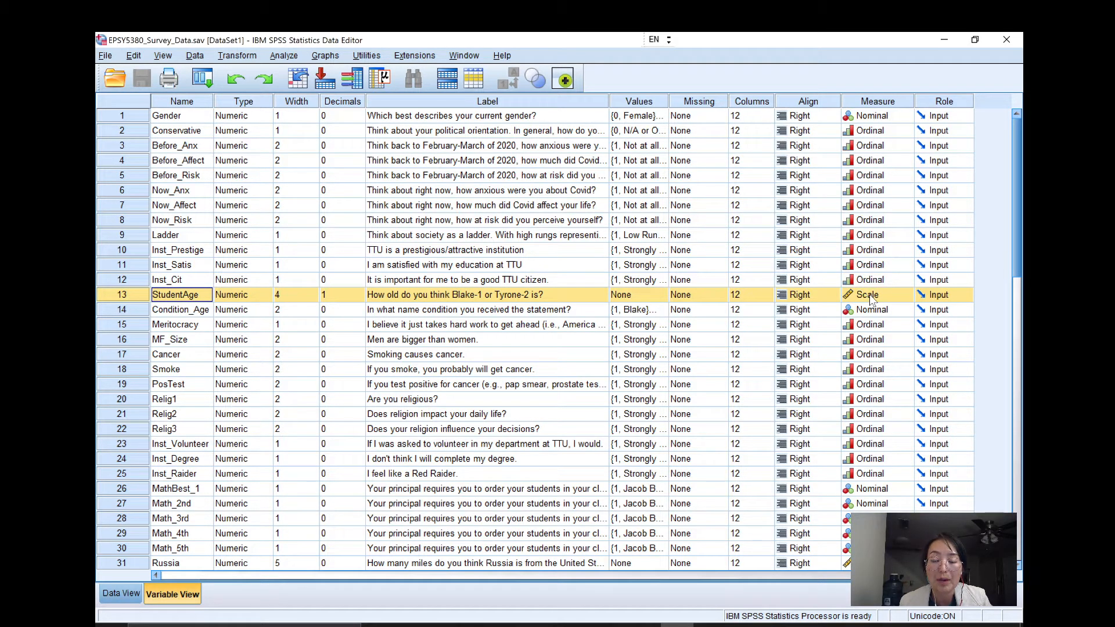
pyautogui.click(118, 592)
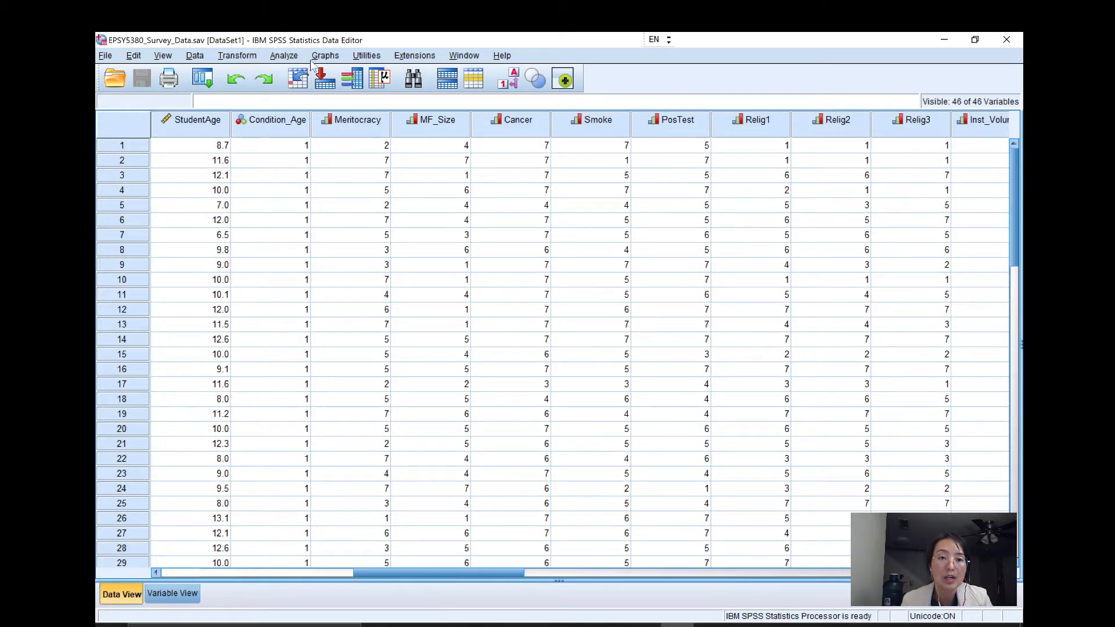
# Reopen the Frequencies analysis and show its variable list by variable names instead of labels.
pyautogui.click(287, 56)
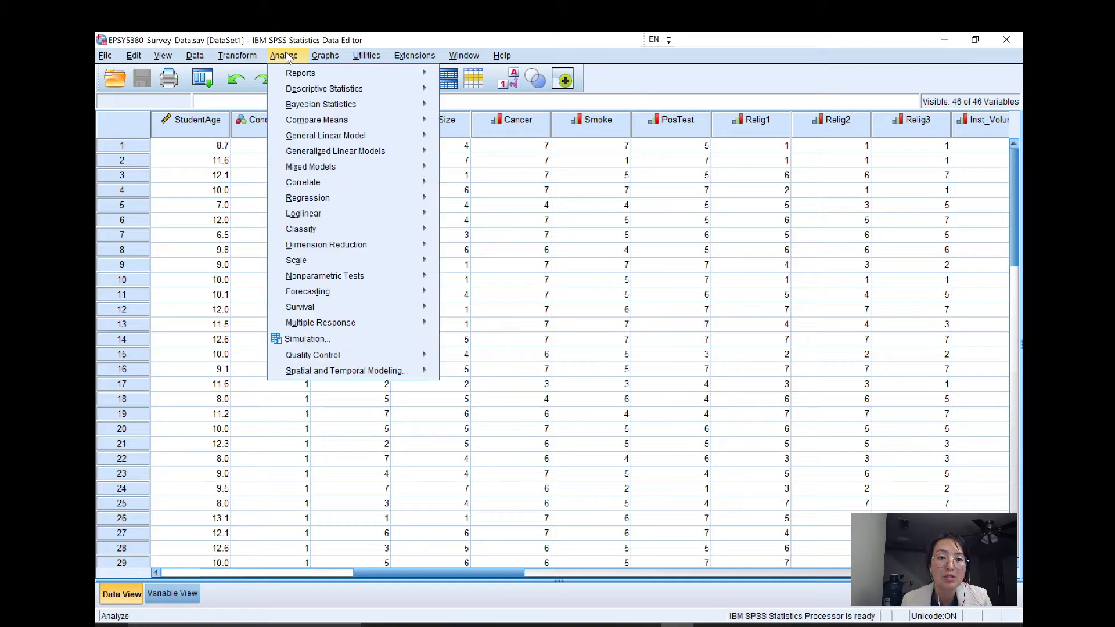
pyautogui.moveTo(349, 92)
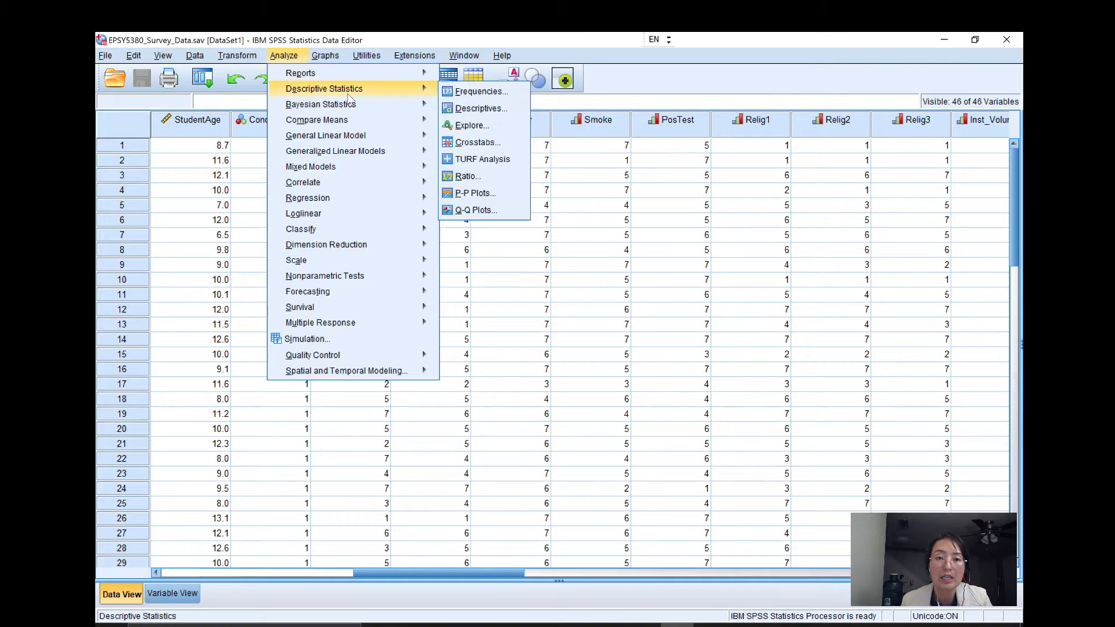
pyautogui.click(480, 92)
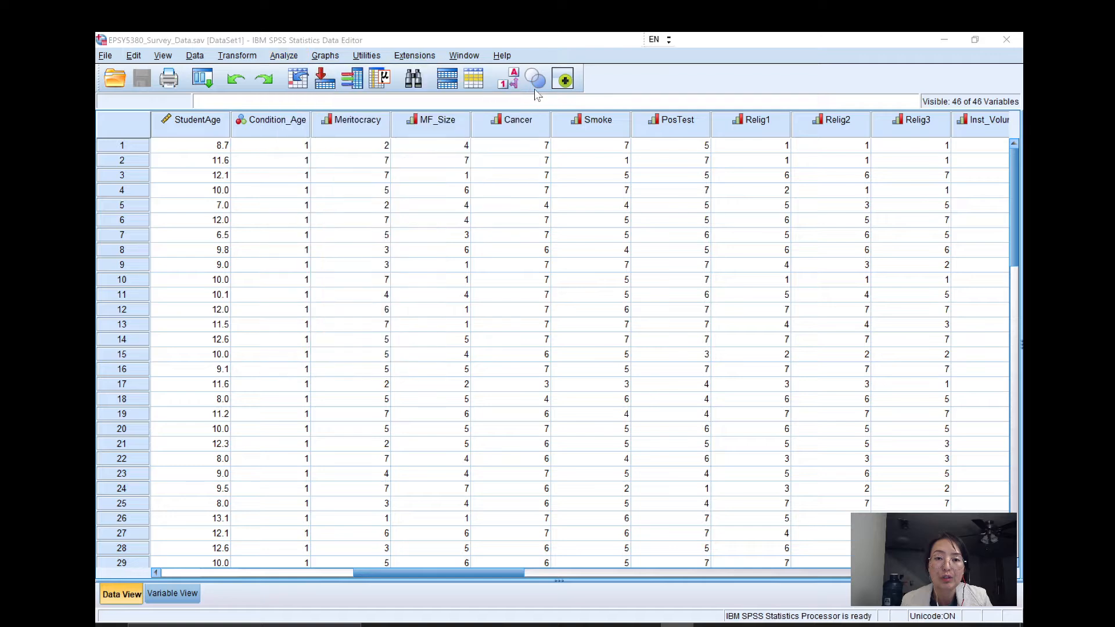
pyautogui.rightClick(480, 299)
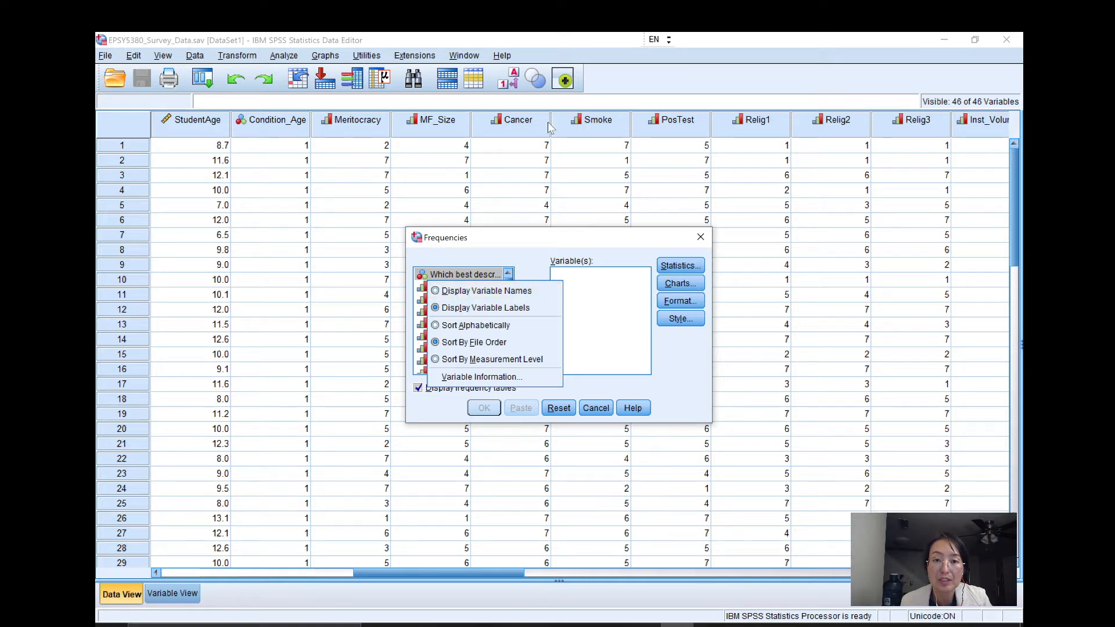
pyautogui.click(452, 292)
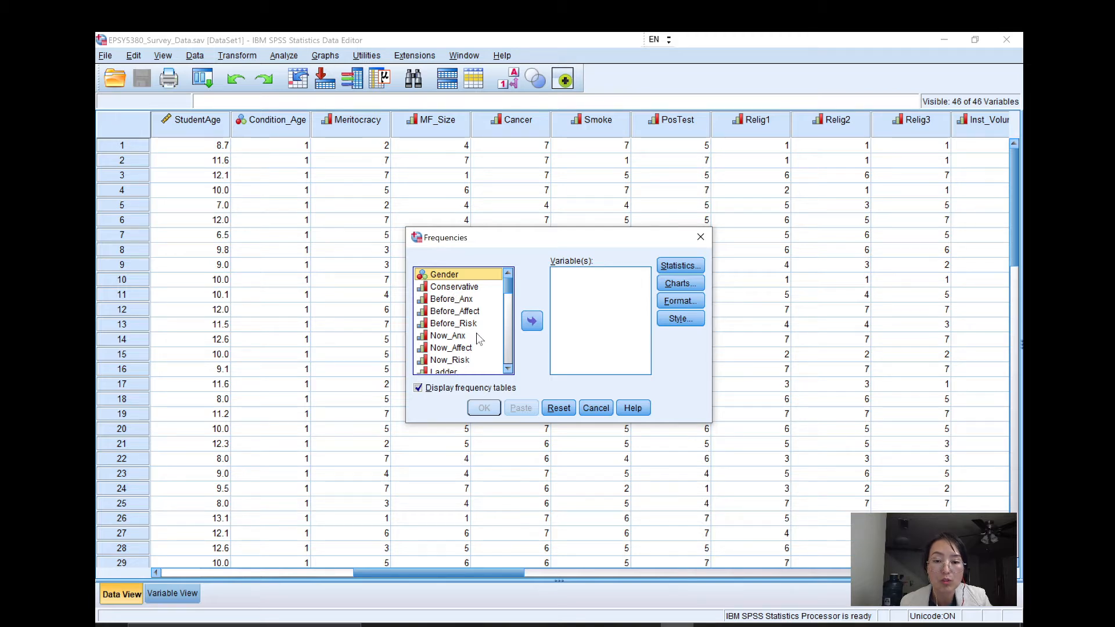
# Find the scale variable Russia in the source list and add it to the variables for analysis.
pyautogui.scroll(-3, 475, 333)
pyautogui.scroll(-3, 475, 334)
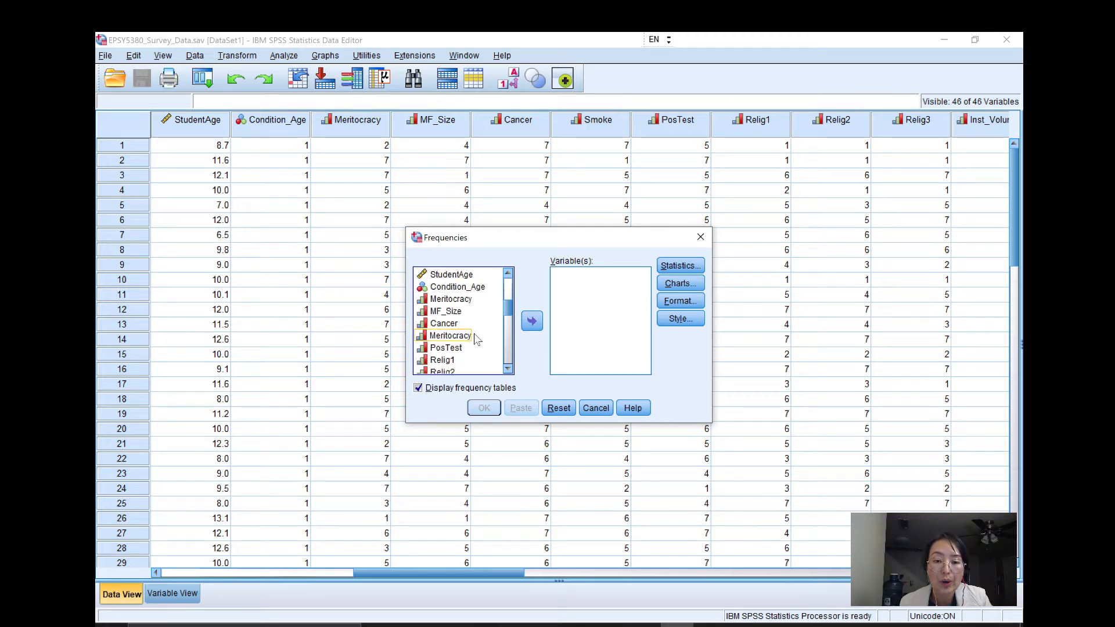
pyautogui.scroll(-3, 475, 348)
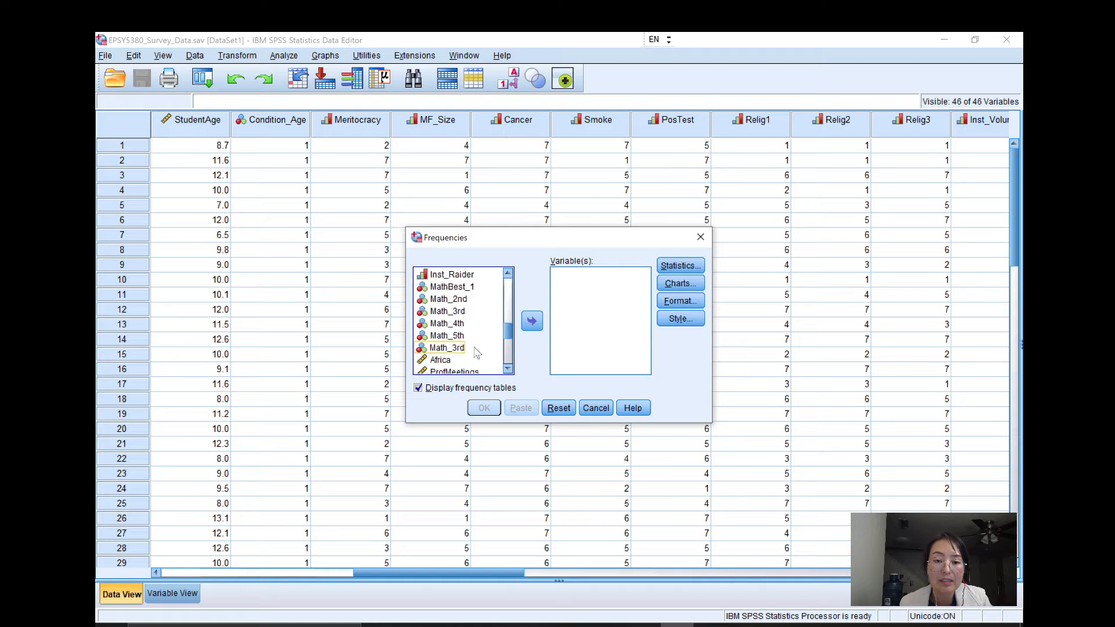
pyautogui.scroll(1, 470, 361)
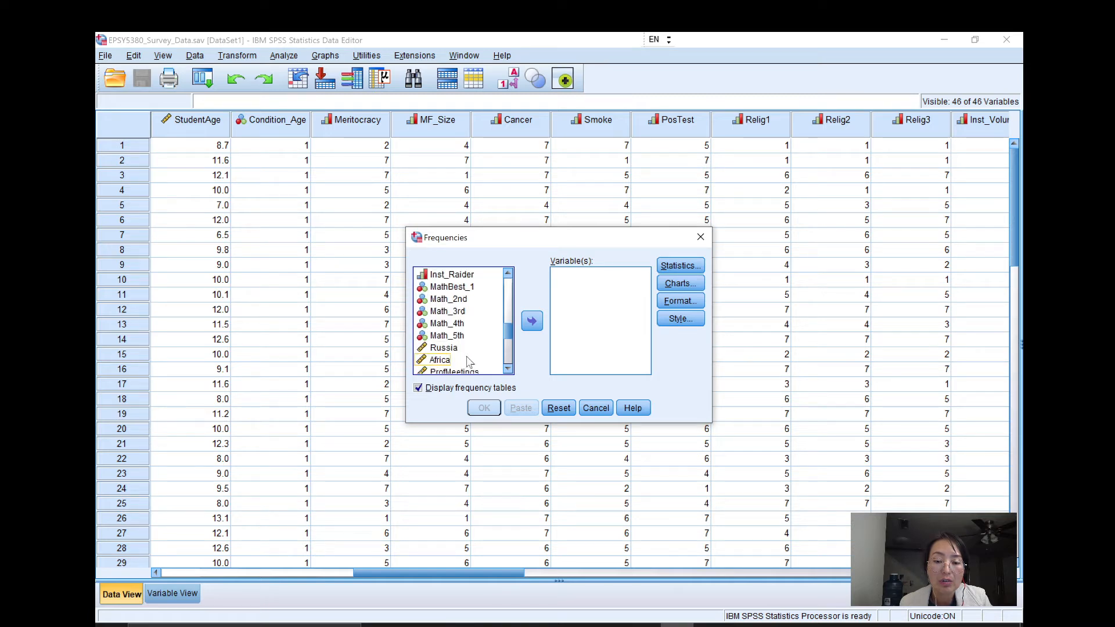
pyautogui.click(444, 347)
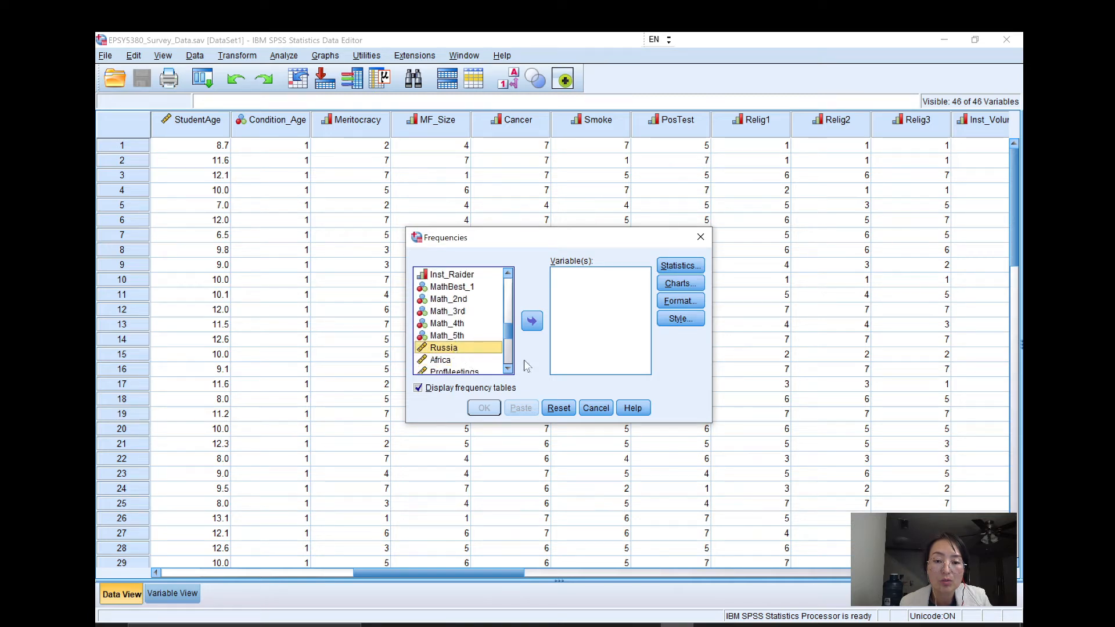
pyautogui.click(536, 322)
# Request the mean, minimum and maximum as the statistics for the Frequencies analysis.
pyautogui.click(679, 263)
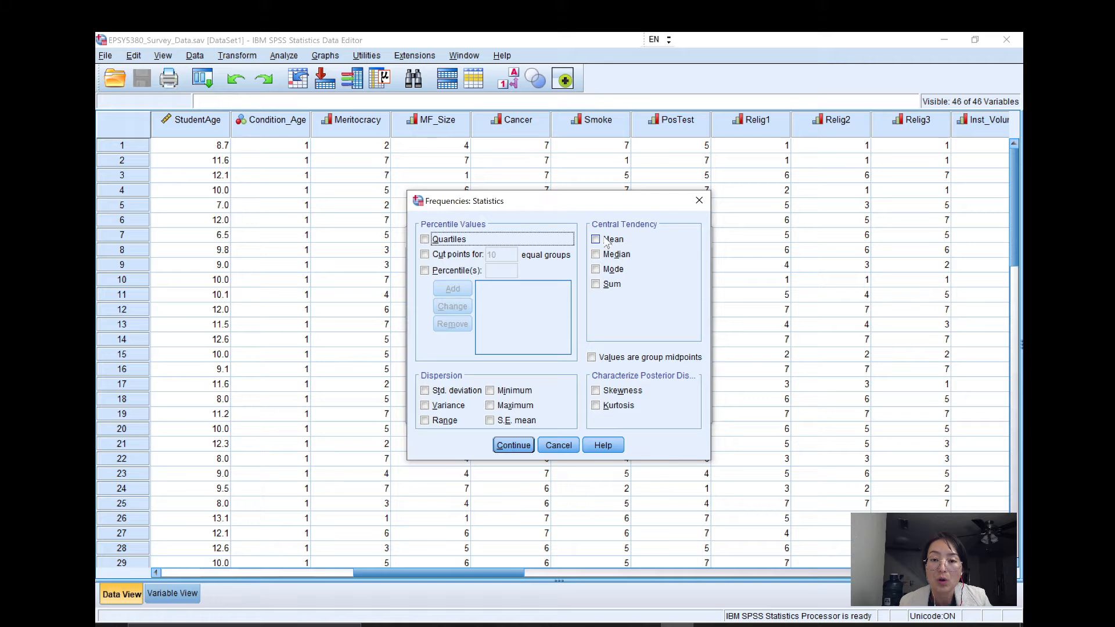
pyautogui.click(598, 240)
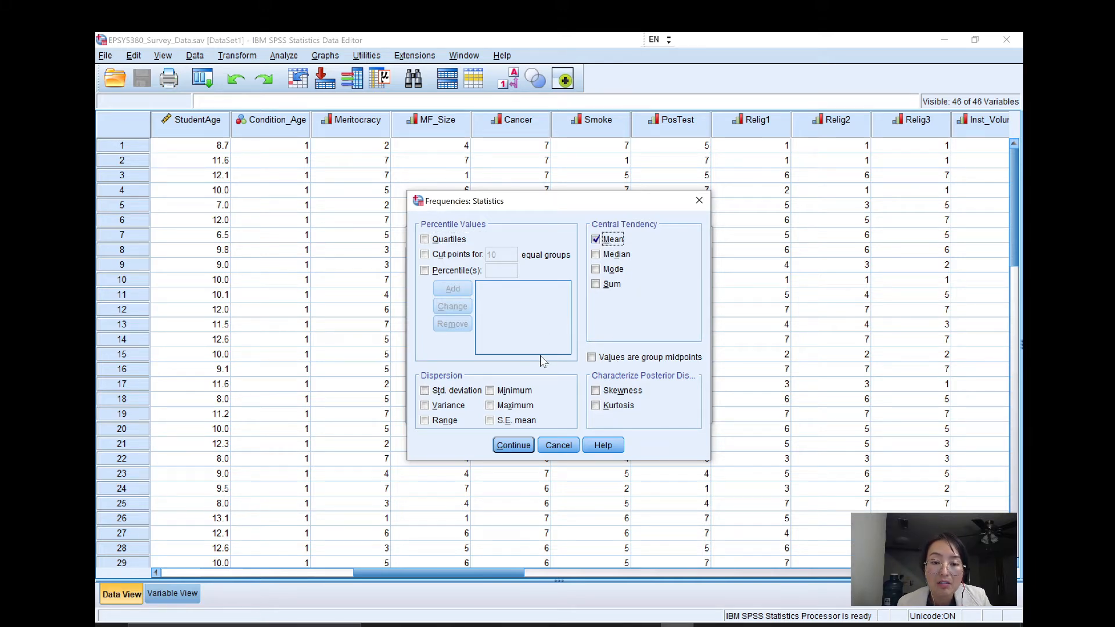
pyautogui.click(492, 390)
pyautogui.click(492, 406)
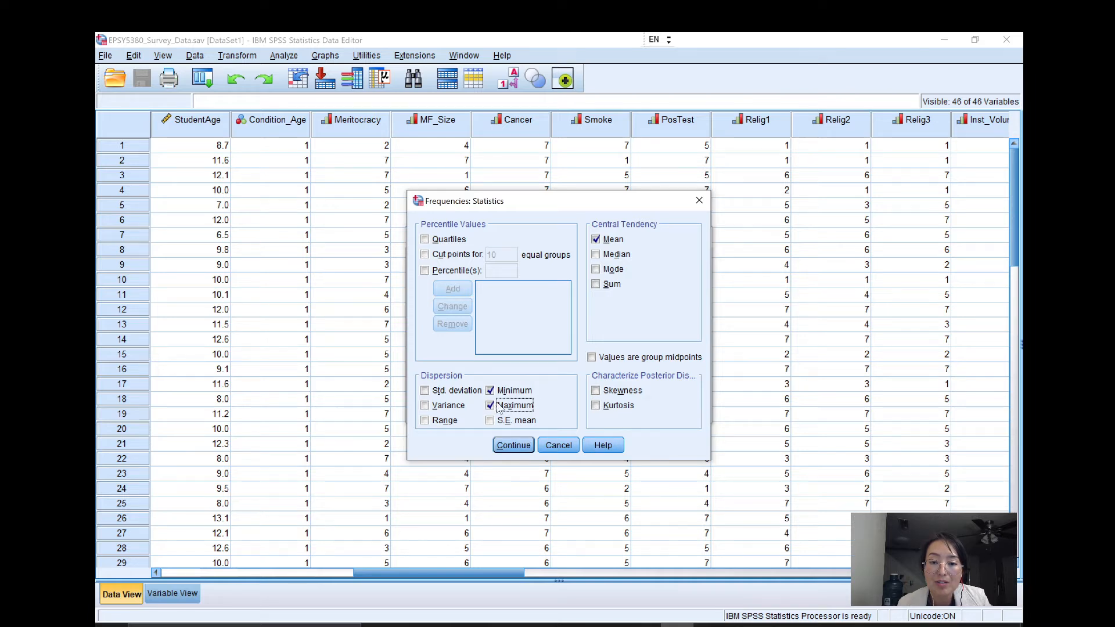
pyautogui.click(513, 446)
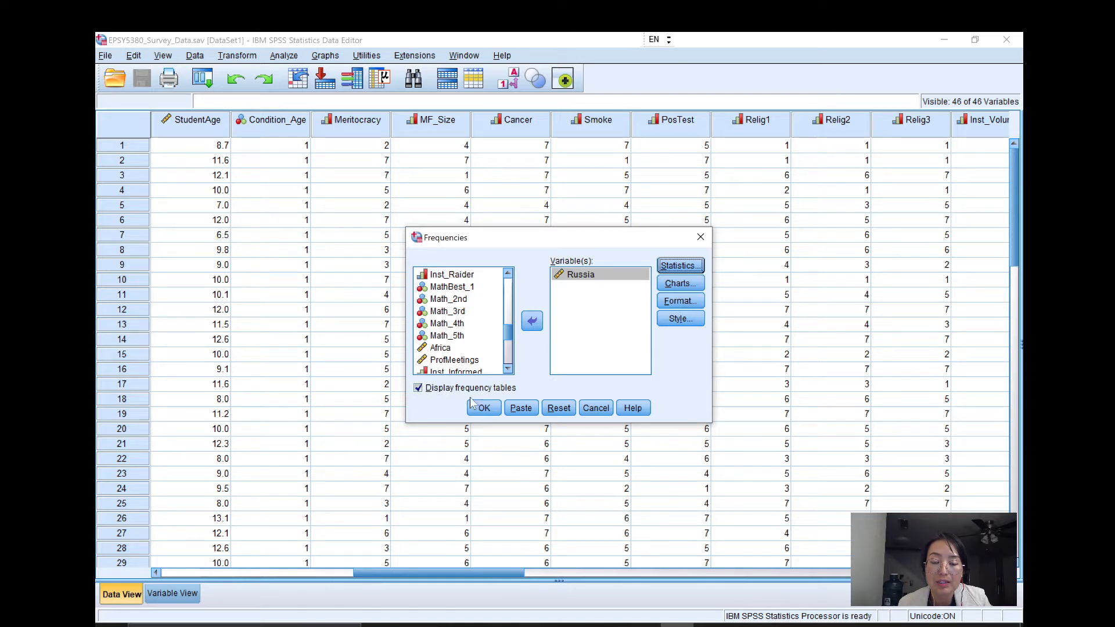
# Run the analysis for Russia without frequency tables, examine the resulting statistics, and minimize the output window.
pyautogui.click(419, 388)
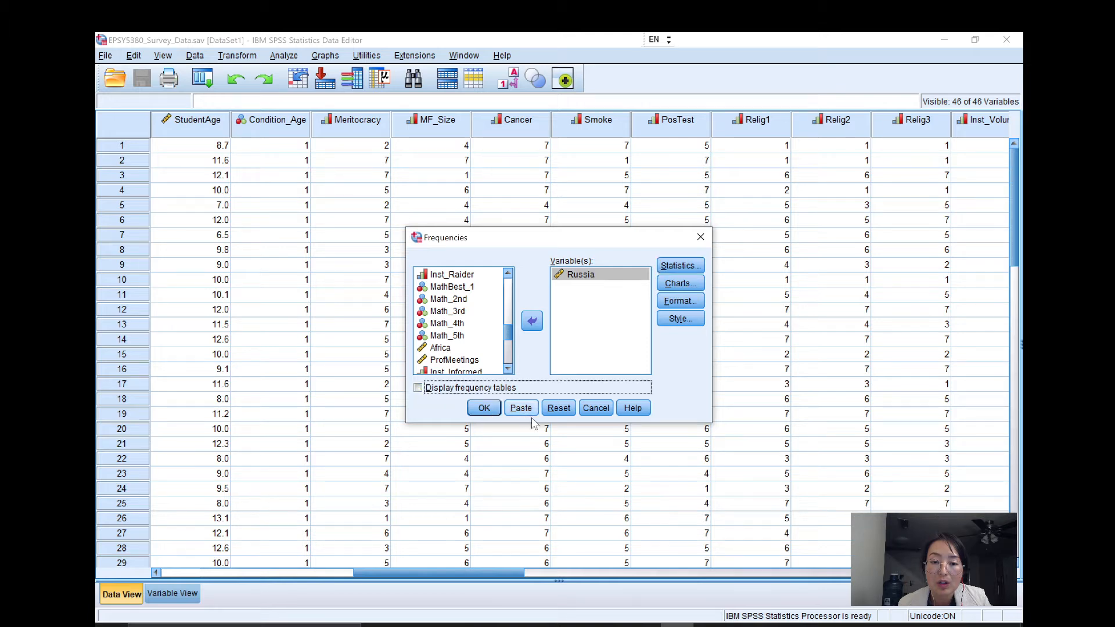
pyautogui.click(484, 409)
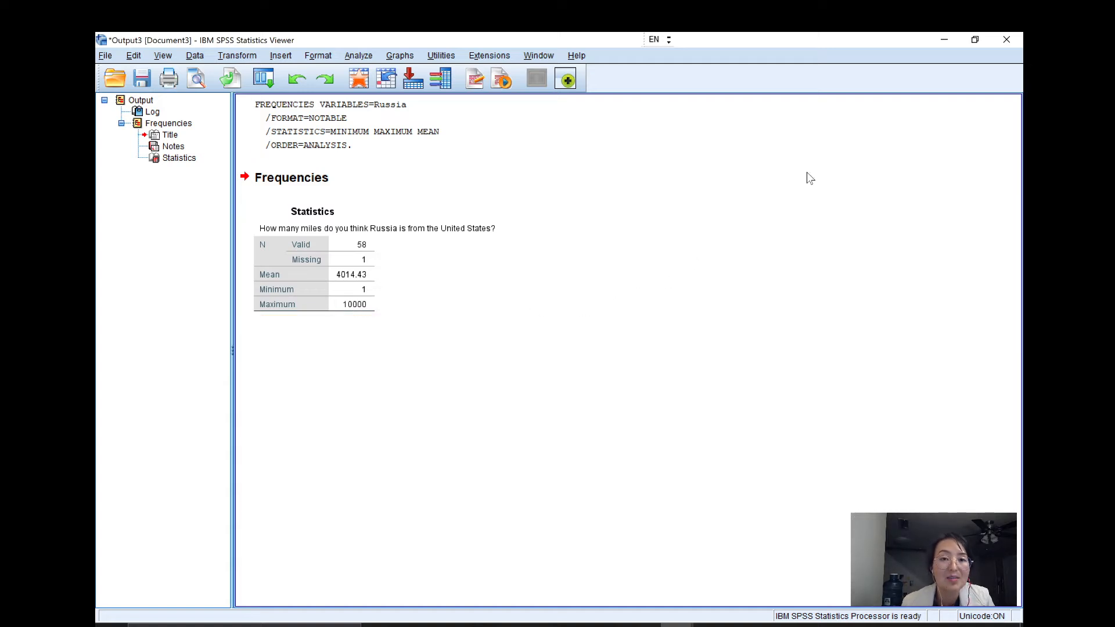
pyautogui.click(945, 41)
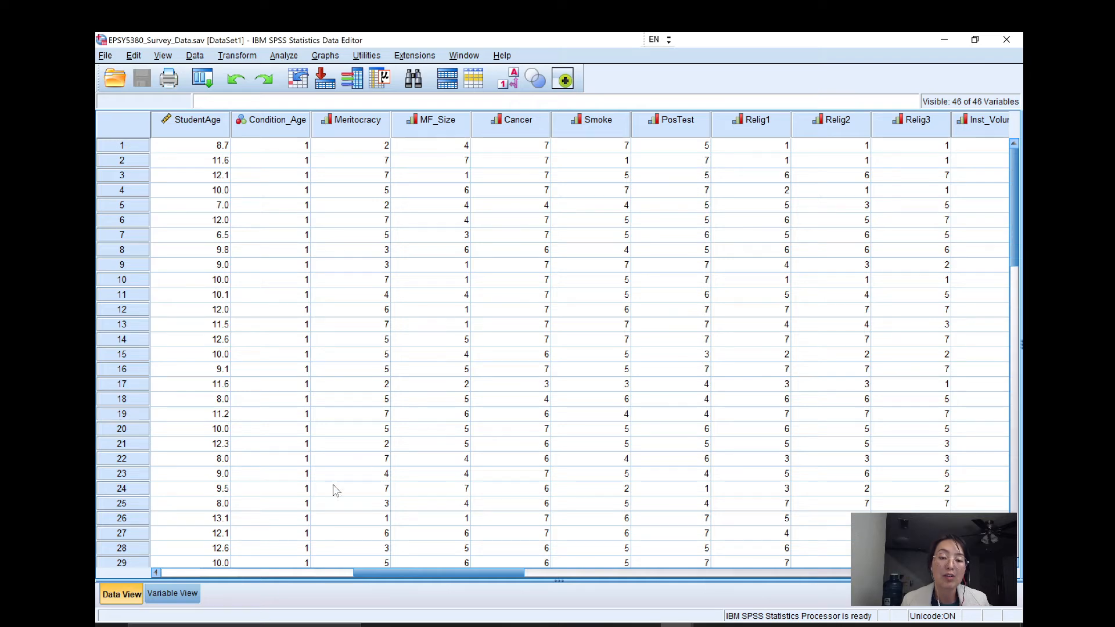
# Inspect the value labels of Inst_Satis in Variable View, close them without changes, and return to Data View.
pyautogui.click(193, 596)
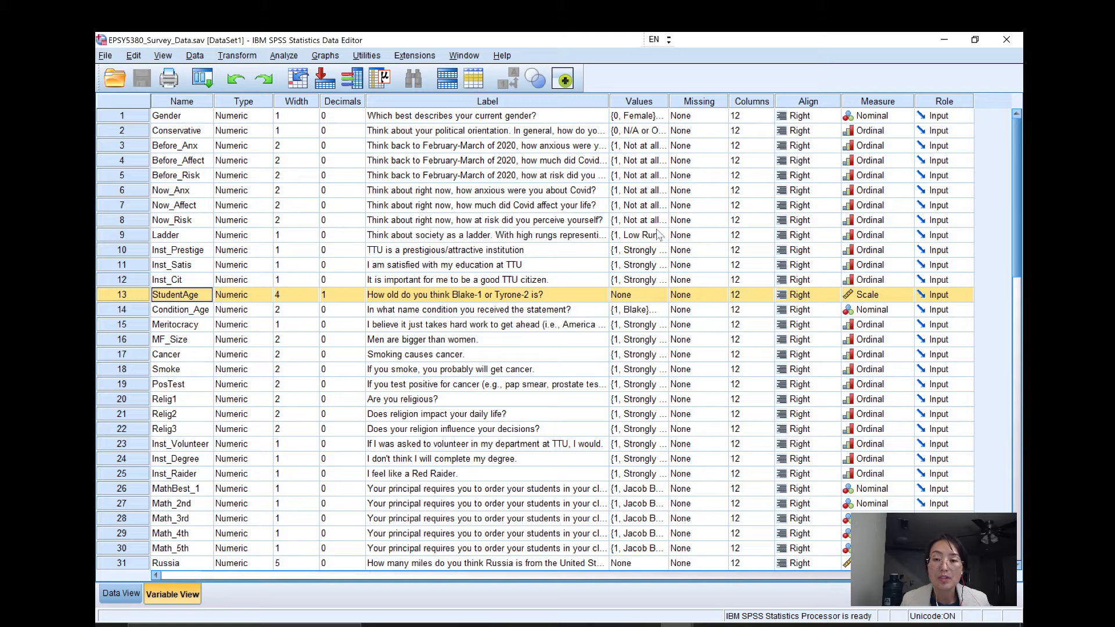
pyautogui.click(654, 268)
pyautogui.click(660, 265)
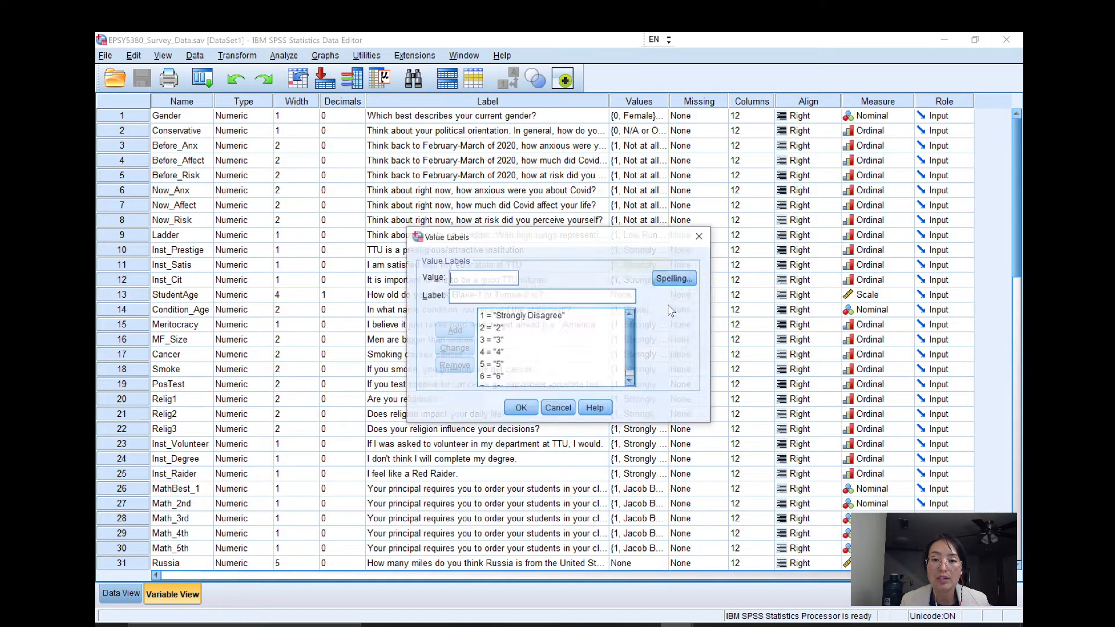
pyautogui.scroll(-1, 546, 373)
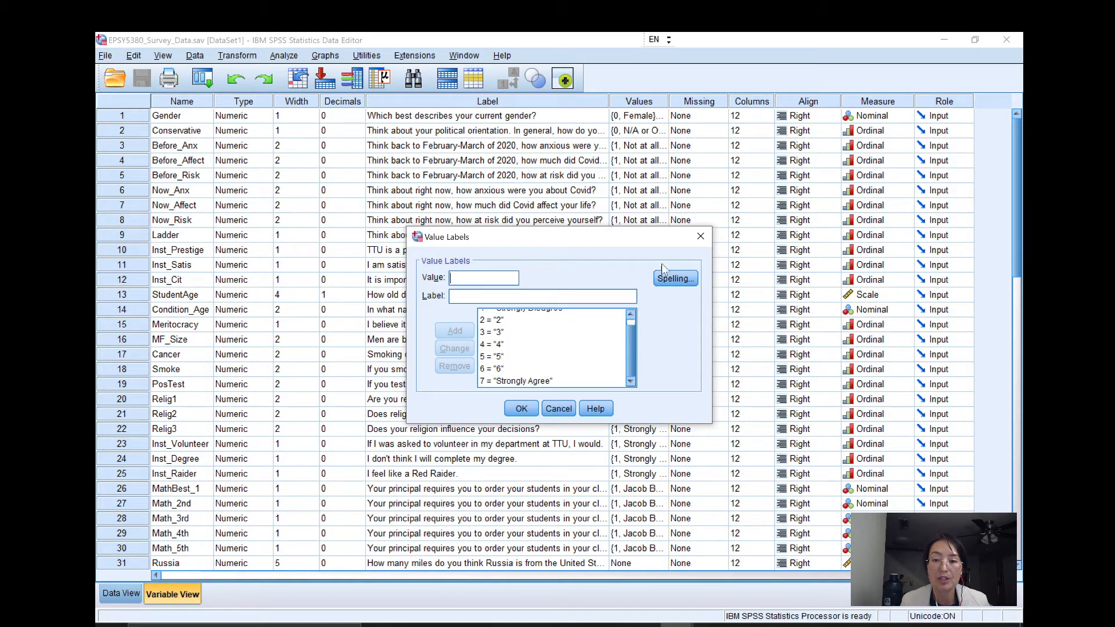
pyautogui.click(701, 238)
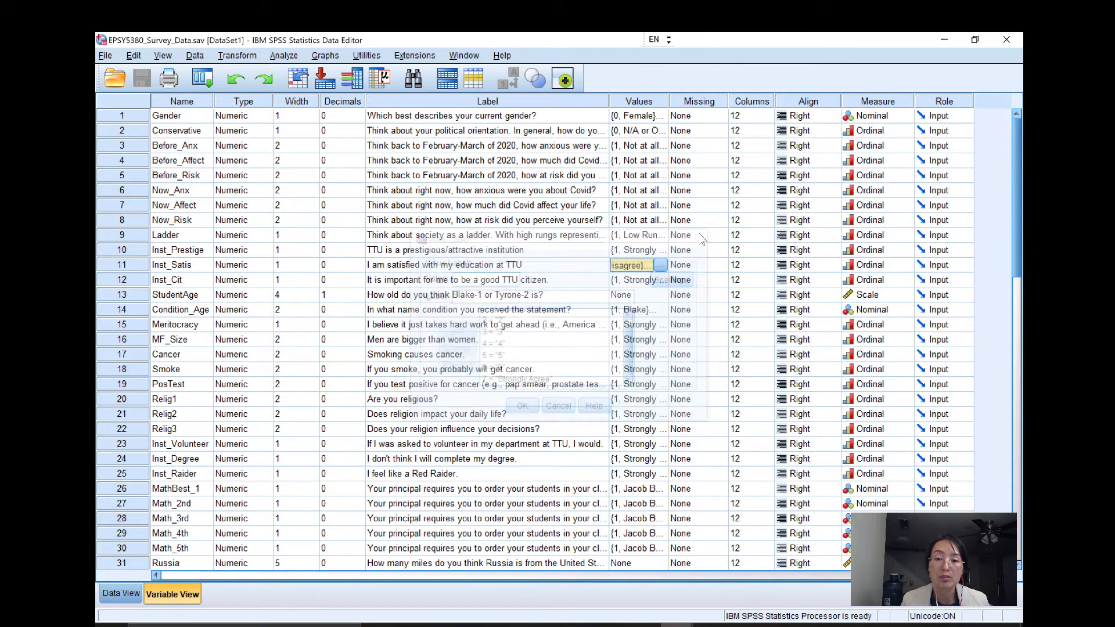
pyautogui.click(120, 593)
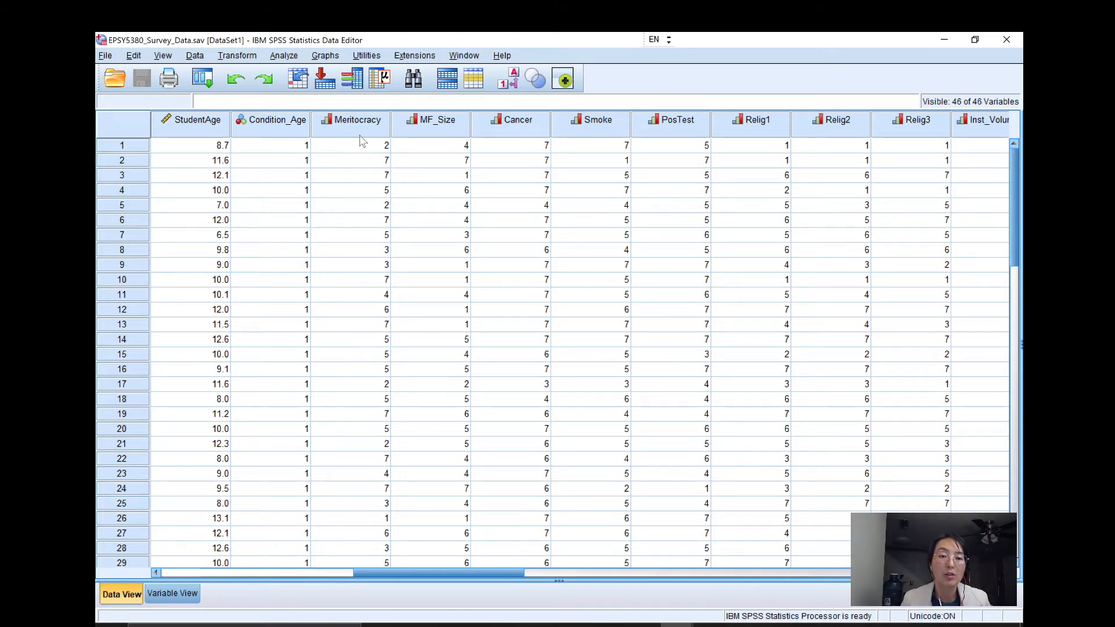
# Reopen the Frequencies analysis, reset its previous settings, and show the source variables by name instead of label.
pyautogui.moveTo(352, 138)
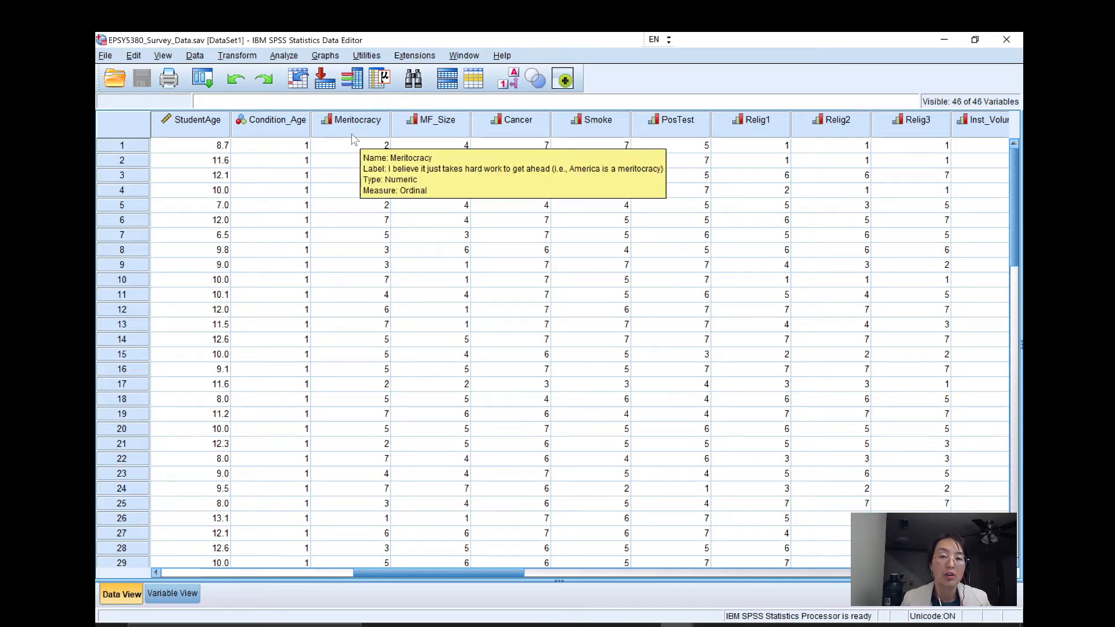
pyautogui.click(284, 58)
pyautogui.moveTo(391, 100)
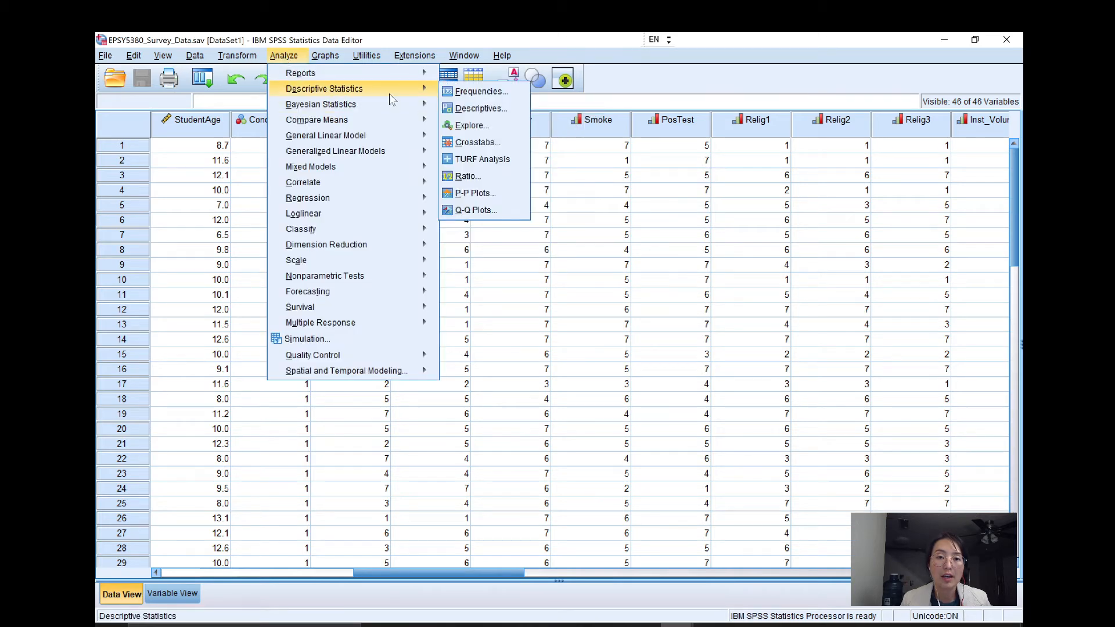
pyautogui.click(471, 93)
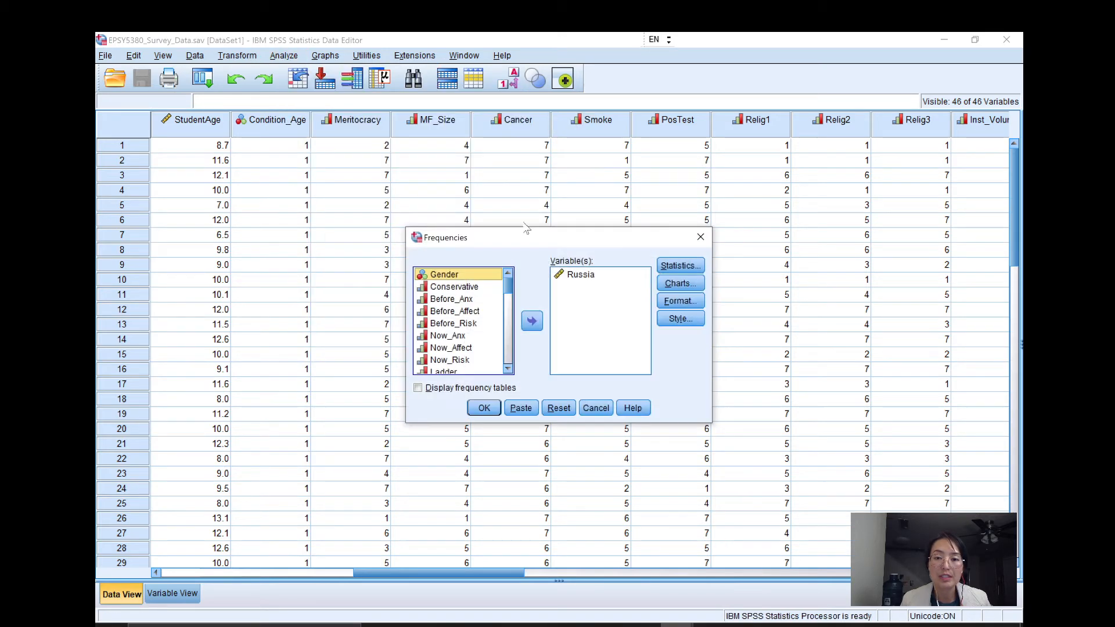
pyautogui.click(581, 275)
pyautogui.click(562, 409)
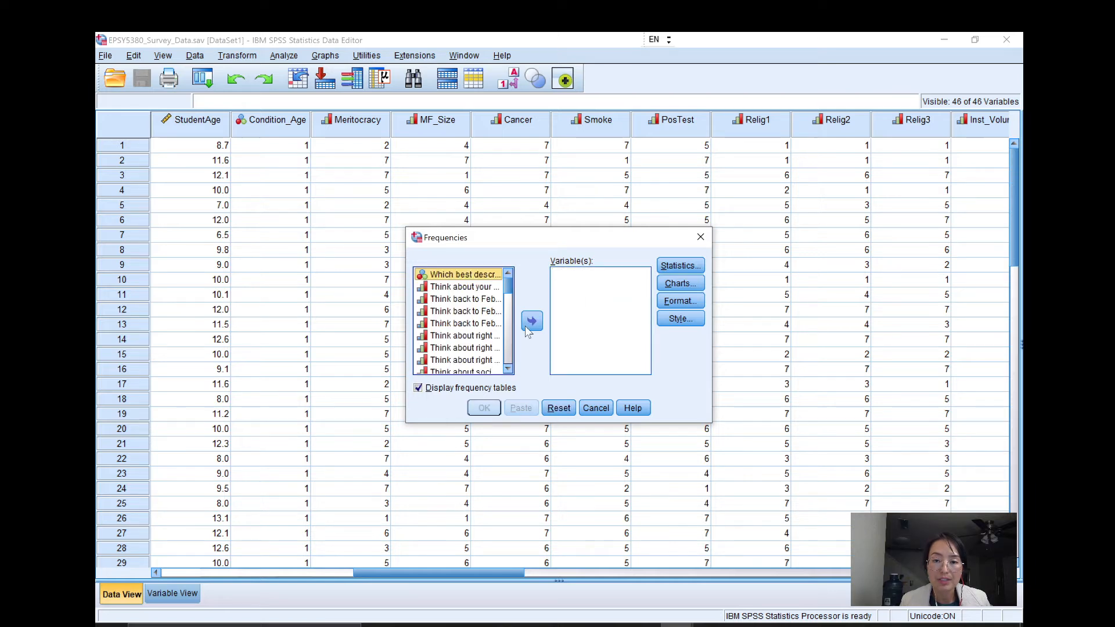
pyautogui.rightClick(471, 292)
pyautogui.click(480, 301)
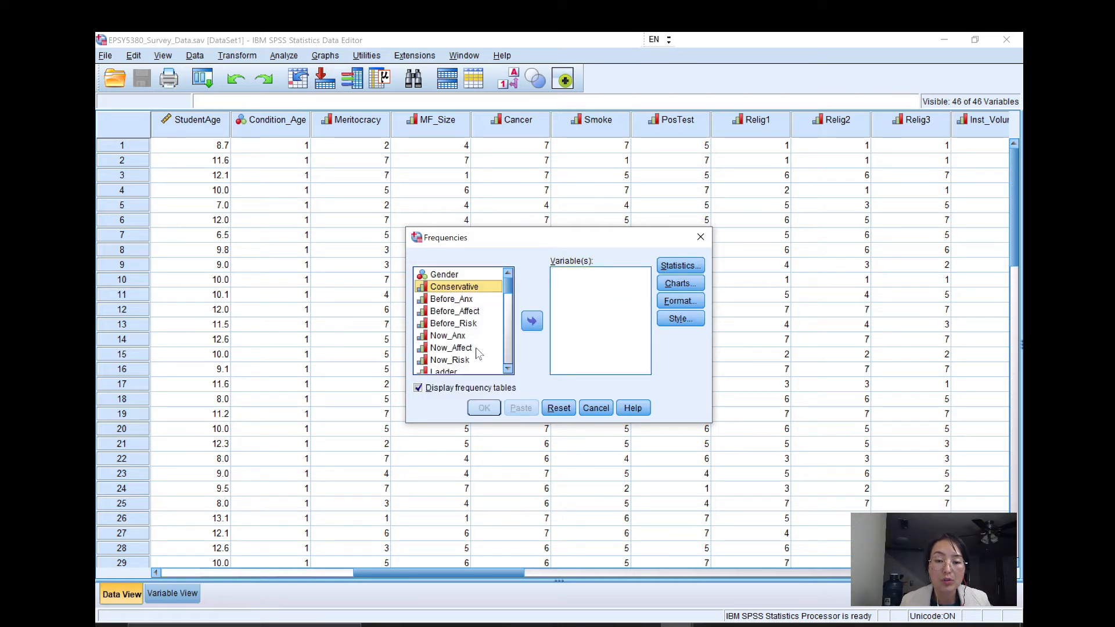
# Find the ordinal variable Racist among the source variables and select it.
pyautogui.scroll(-1, 475, 350)
pyautogui.scroll(-2, 474, 350)
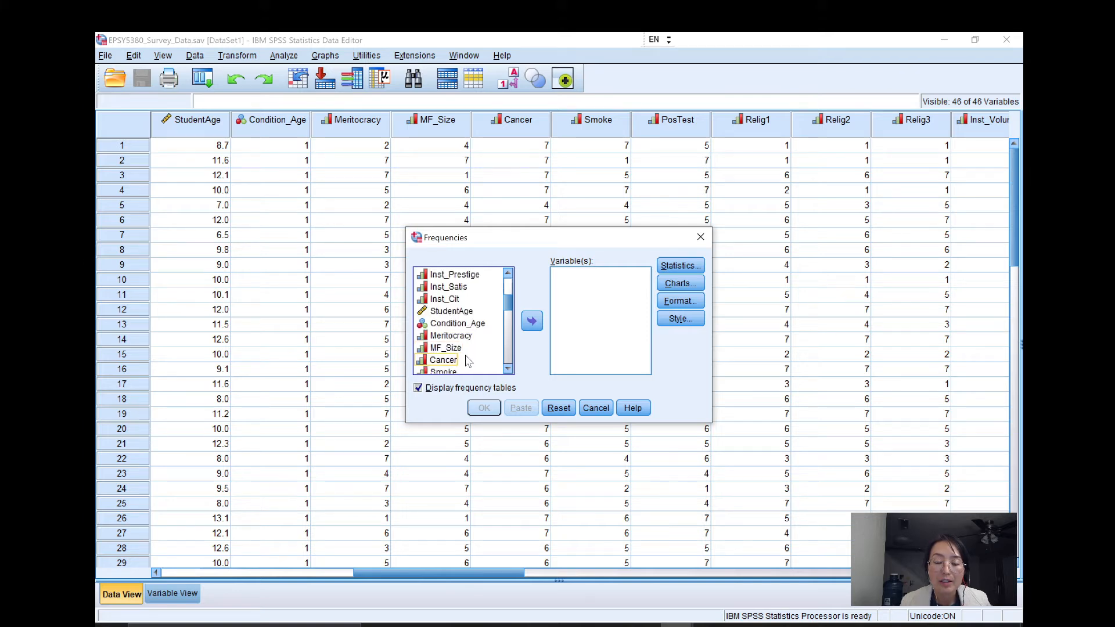
pyautogui.scroll(-1, 471, 363)
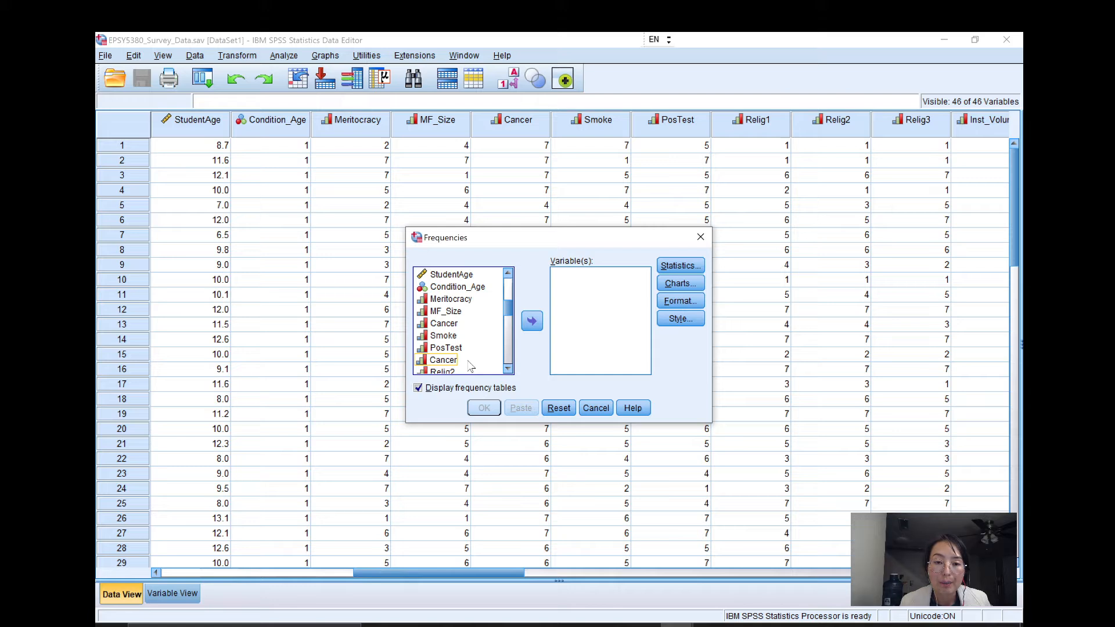
pyautogui.scroll(1, 470, 364)
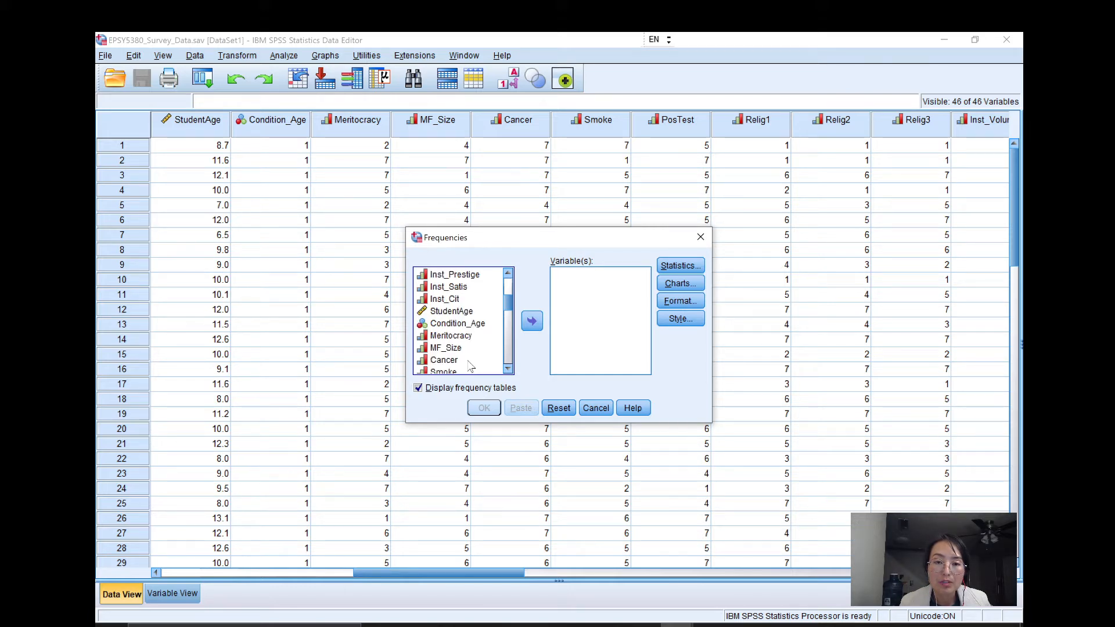
pyautogui.scroll(3, 471, 365)
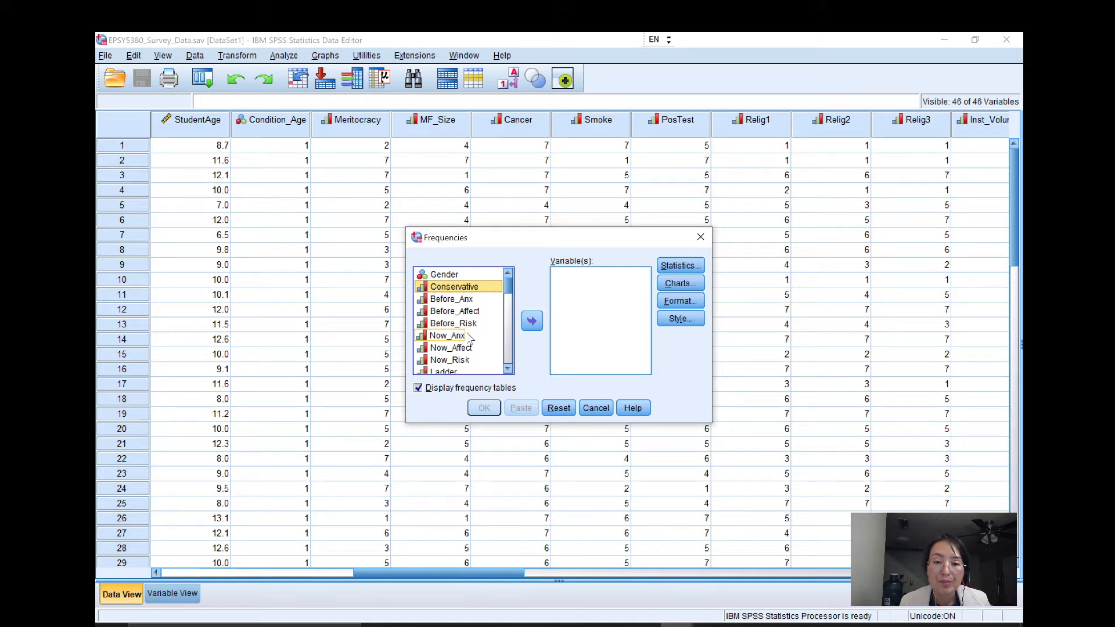
pyautogui.scroll(-1, 468, 336)
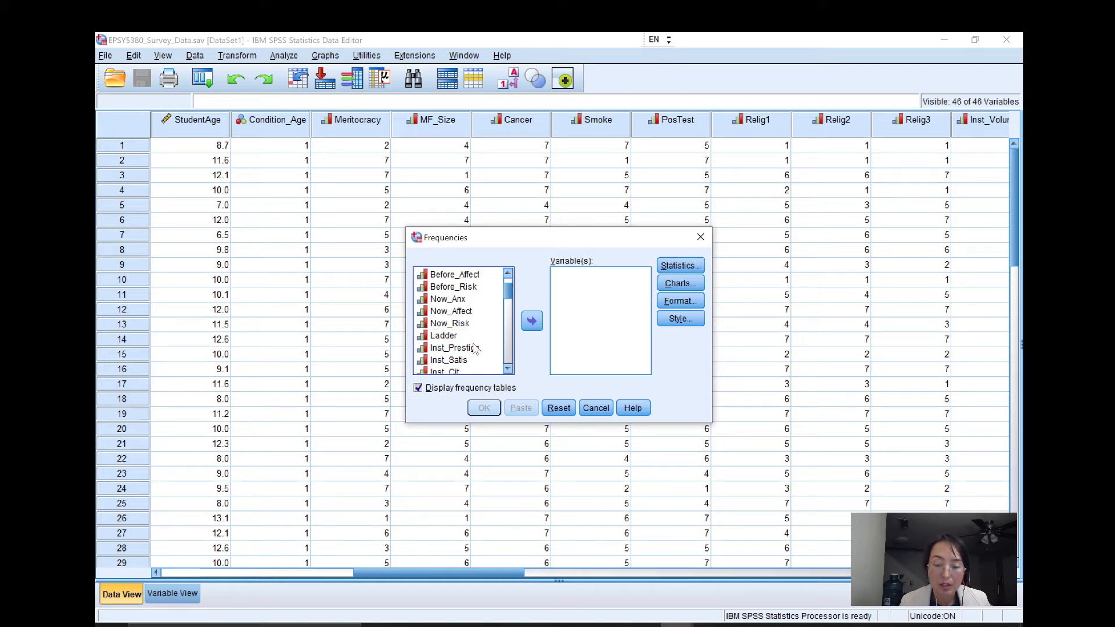
pyautogui.scroll(1, 471, 337)
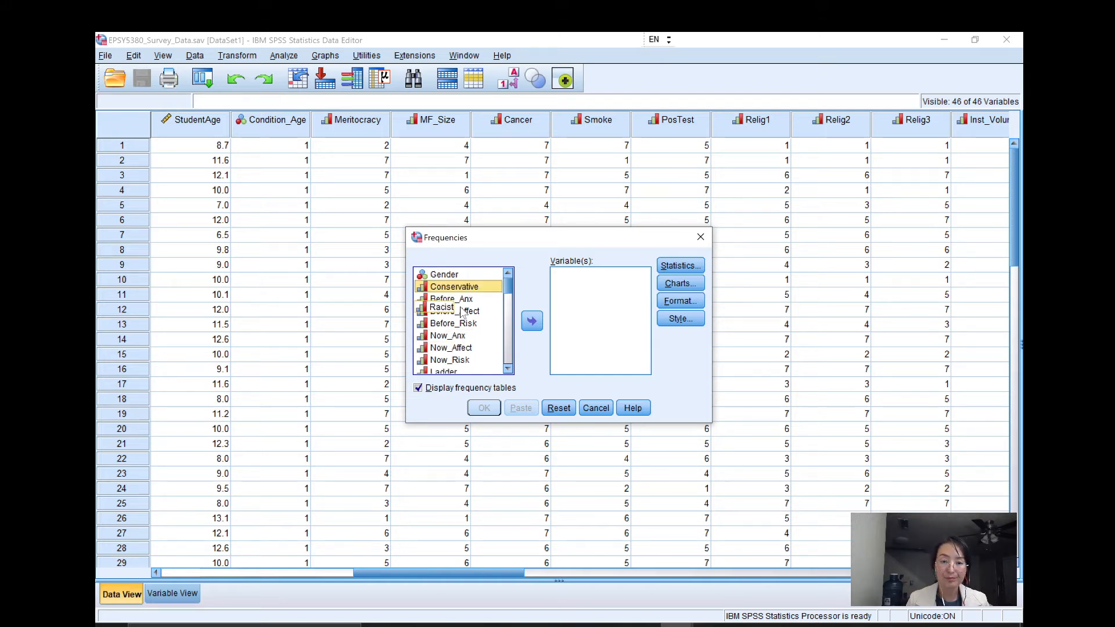
pyautogui.scroll(-10, 463, 325)
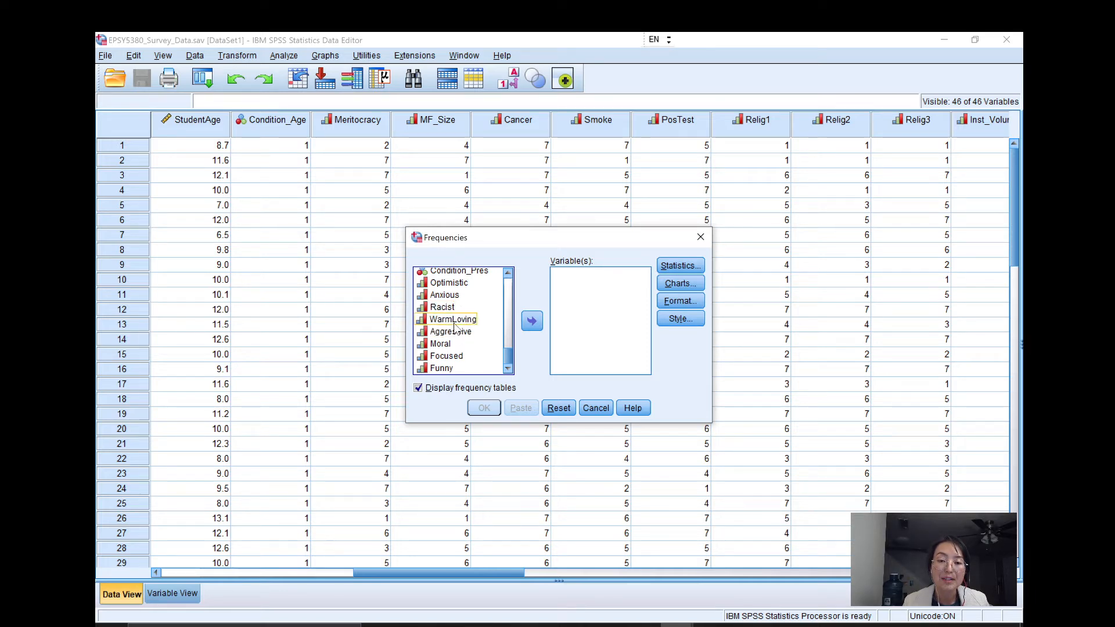
pyautogui.click(450, 308)
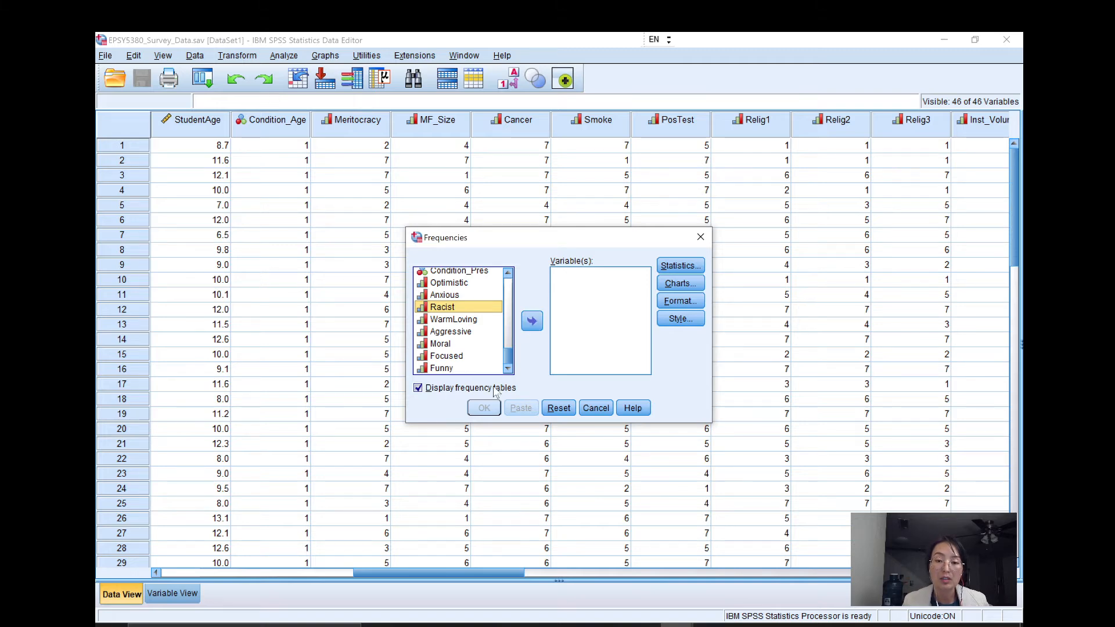
# Request the median as the only statistic for the Frequencies analysis.
pyautogui.click(681, 265)
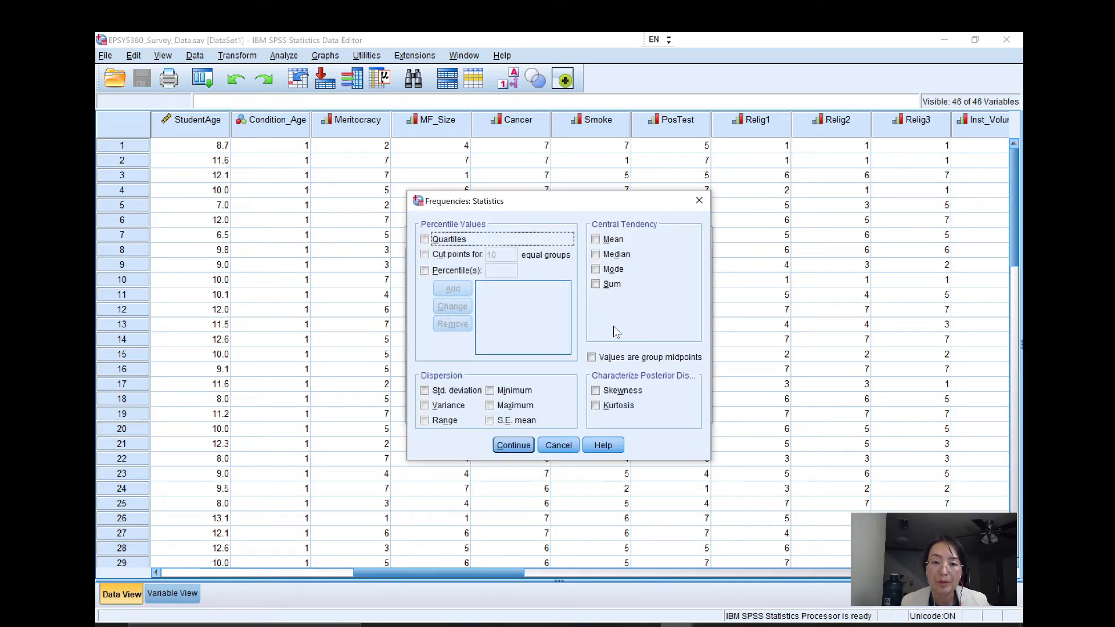
pyautogui.click(607, 254)
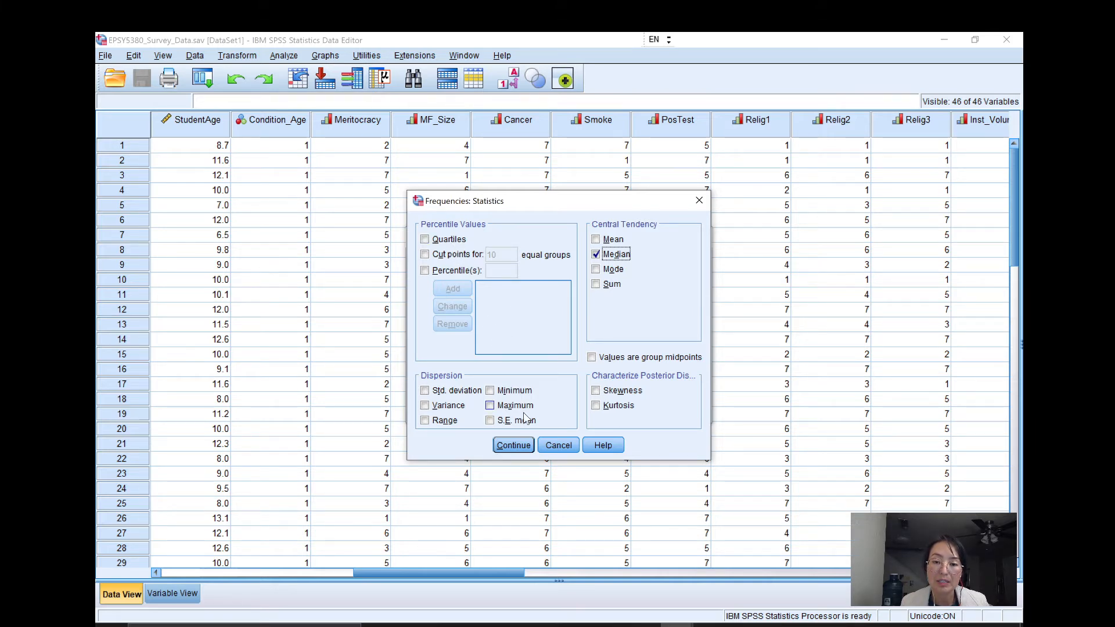
pyautogui.click(513, 446)
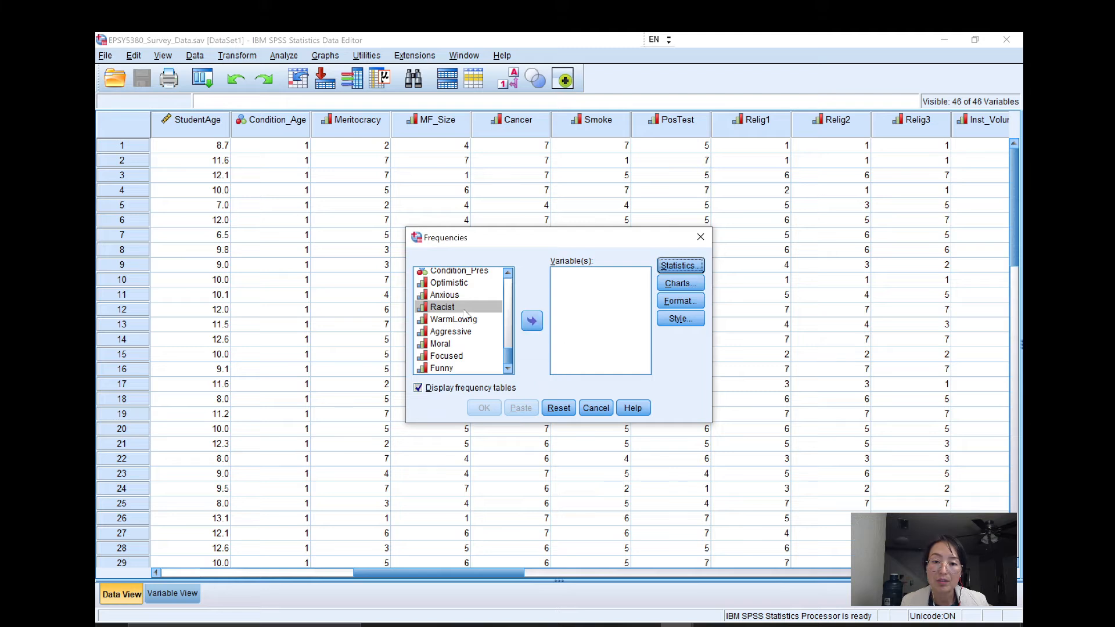
# Run the analysis for Racist with frequency tables, and examine the maximized output before returning to the data.
pyautogui.click(532, 322)
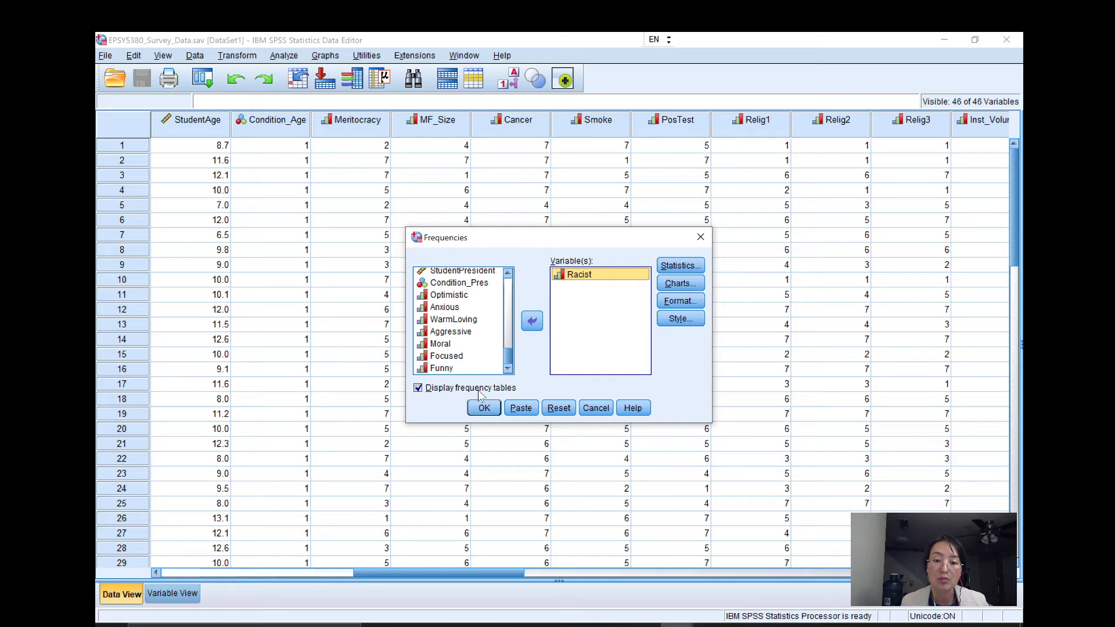
pyautogui.click(485, 411)
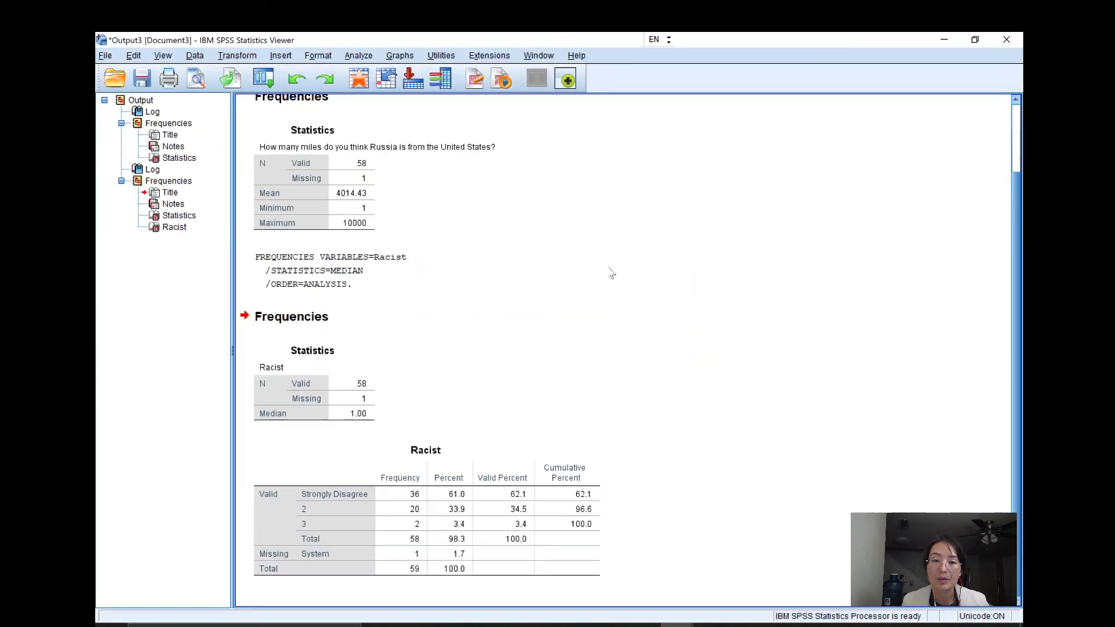
pyautogui.click(815, 133)
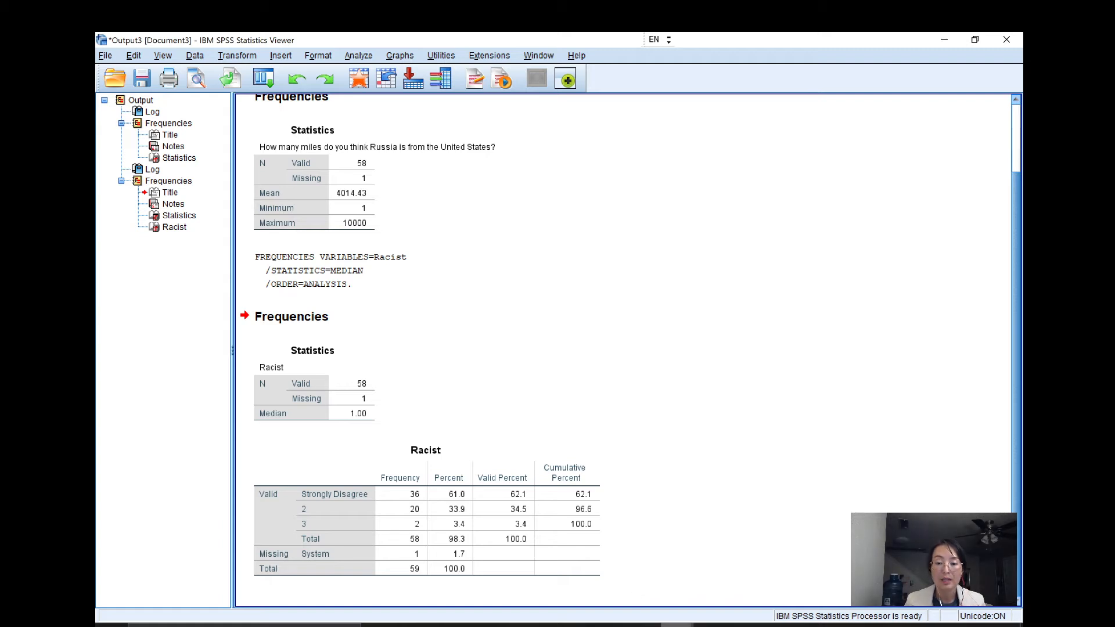
pyautogui.click(615, 560)
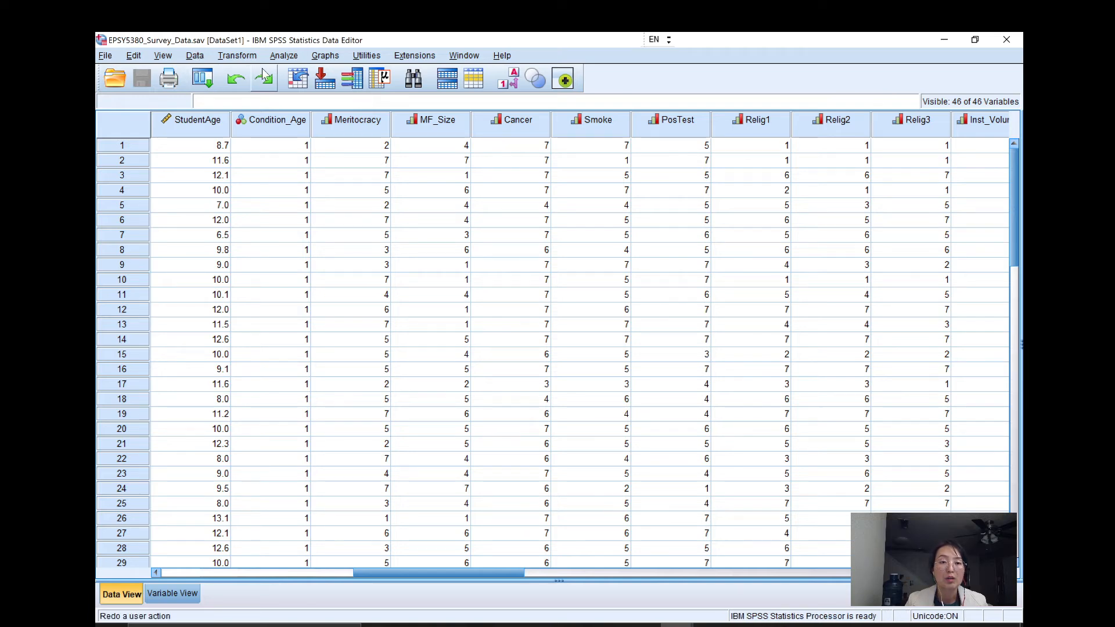
# Reopen the Frequencies analysis and replace Racist with the nominal variable Gender as the variable for analysis.
pyautogui.click(285, 55)
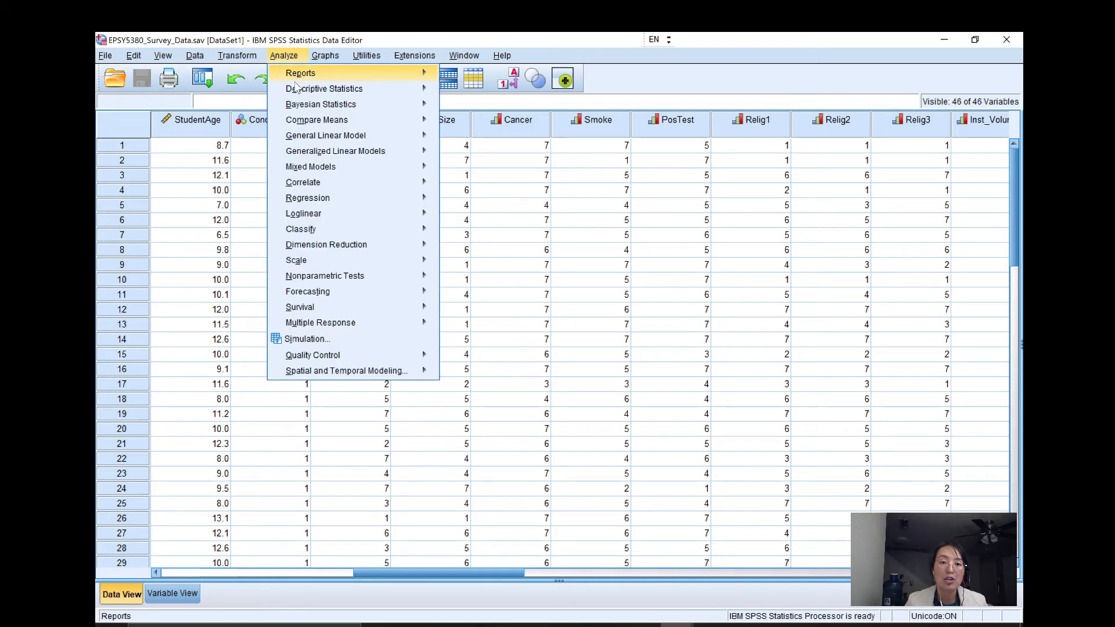
pyautogui.moveTo(348, 89)
pyautogui.click(478, 92)
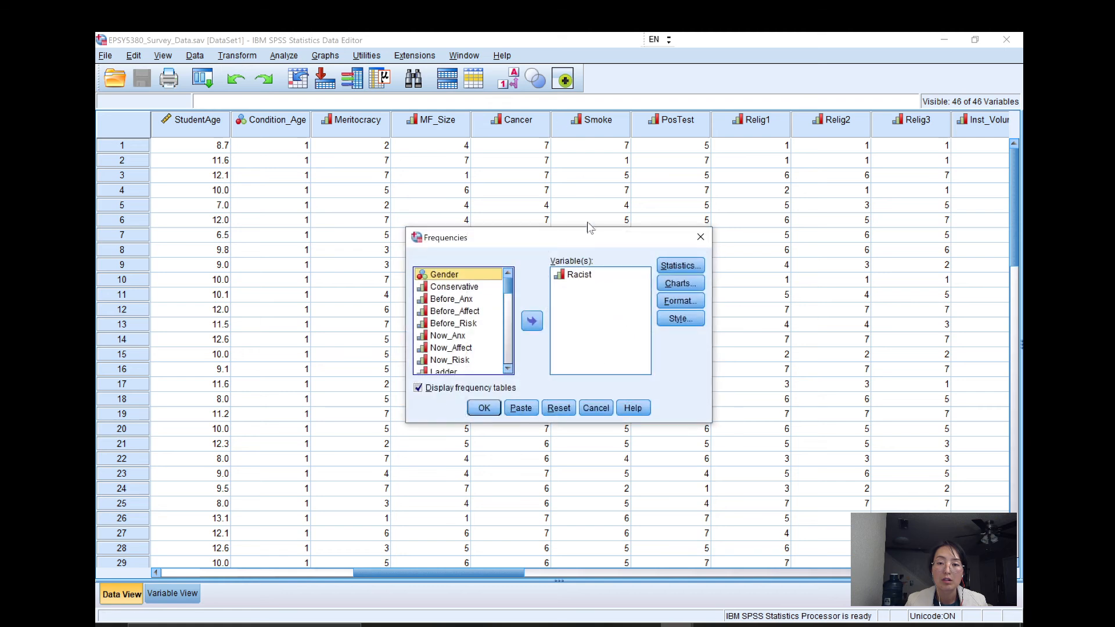
pyautogui.click(578, 275)
pyautogui.click(532, 322)
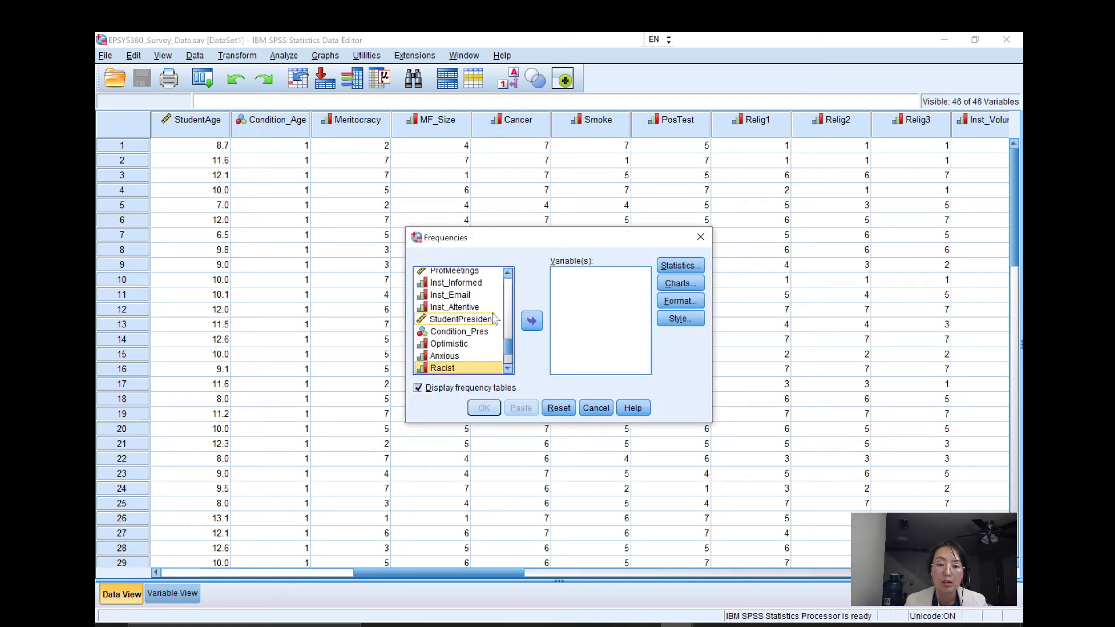
pyautogui.scroll(-2, 492, 318)
pyautogui.scroll(6, 492, 319)
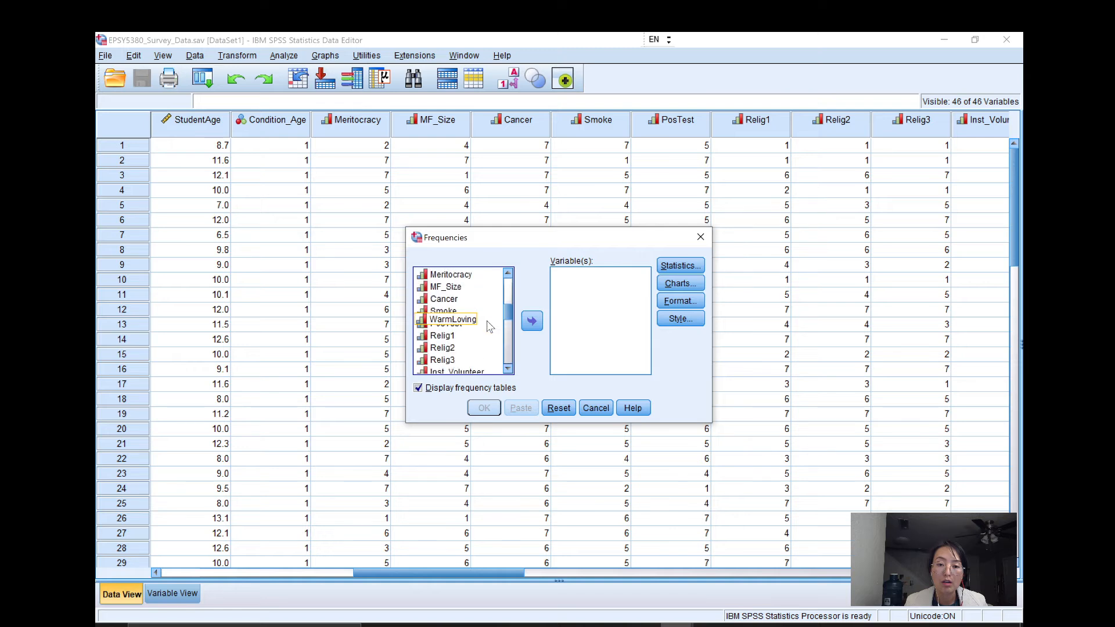
pyautogui.scroll(5, 489, 327)
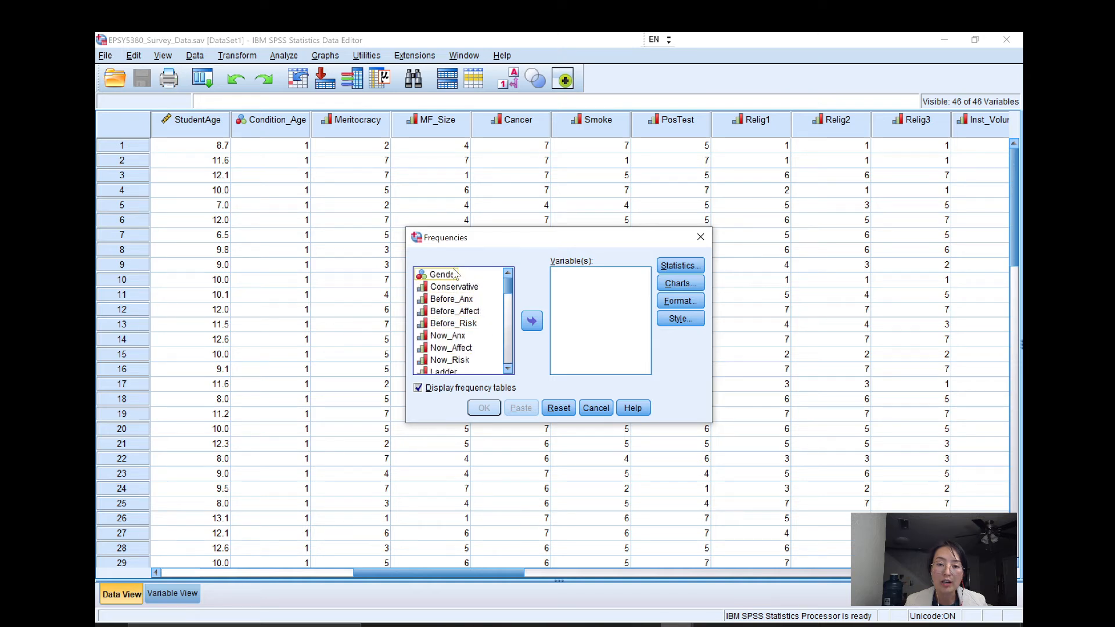
pyautogui.click(444, 274)
pyautogui.click(532, 321)
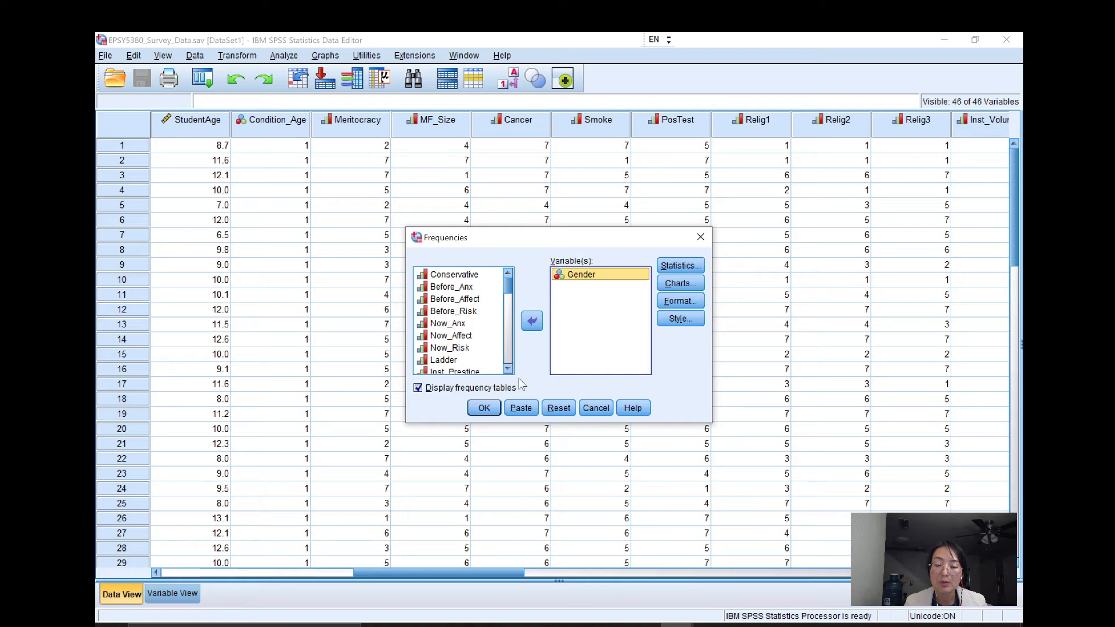
# Run the Gender analysis with the mode instead of the median as its statistic, and minimize the output window.
pyautogui.click(680, 265)
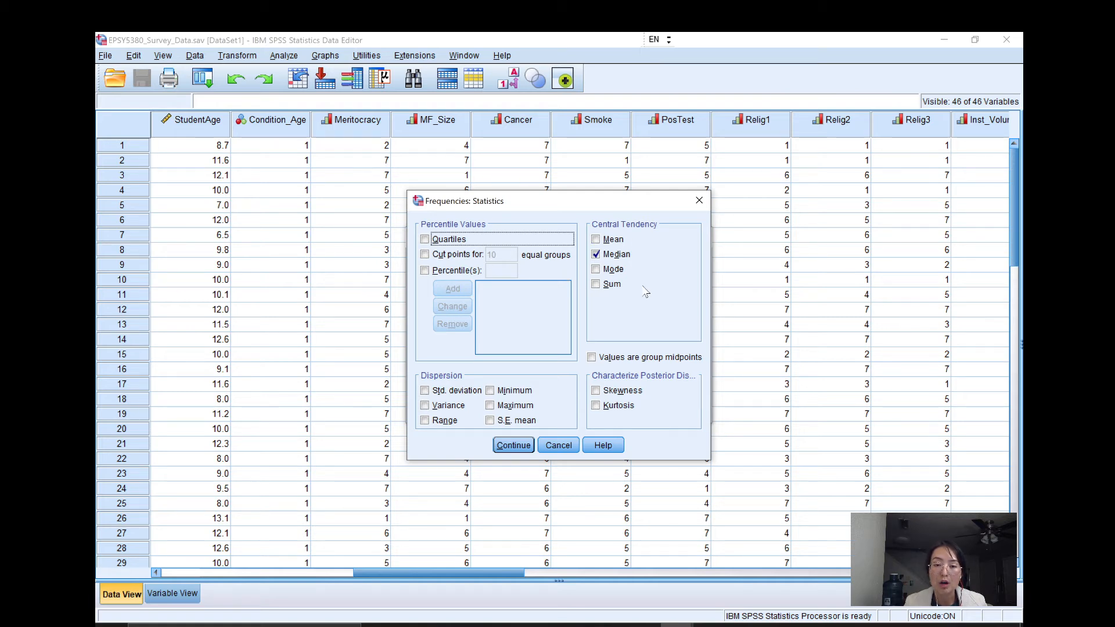
pyautogui.click(596, 254)
pyautogui.click(596, 269)
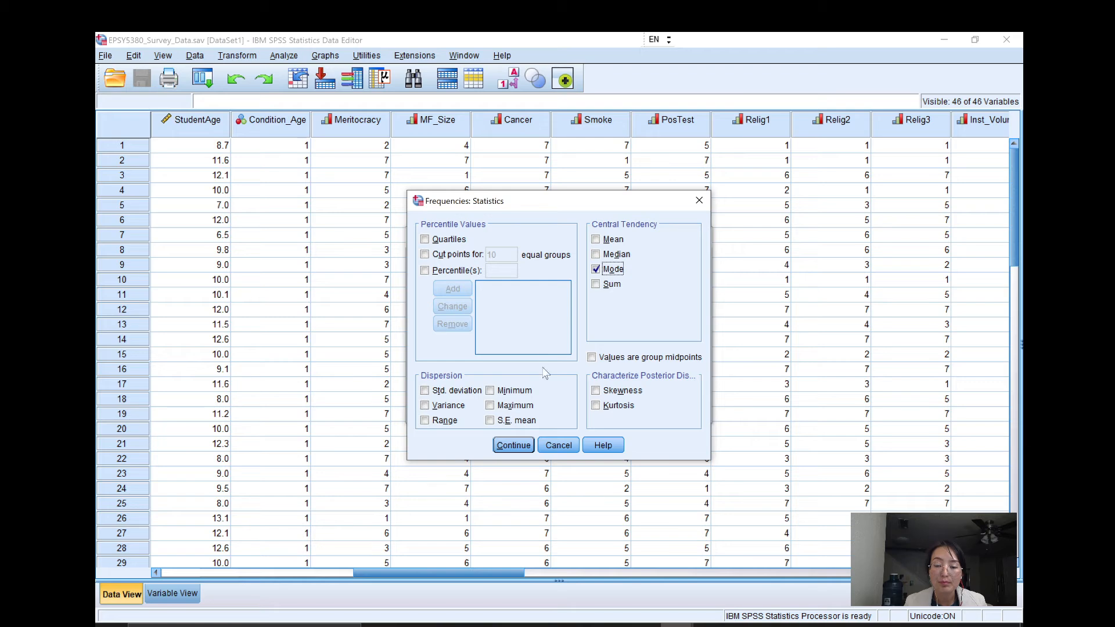
pyautogui.click(514, 445)
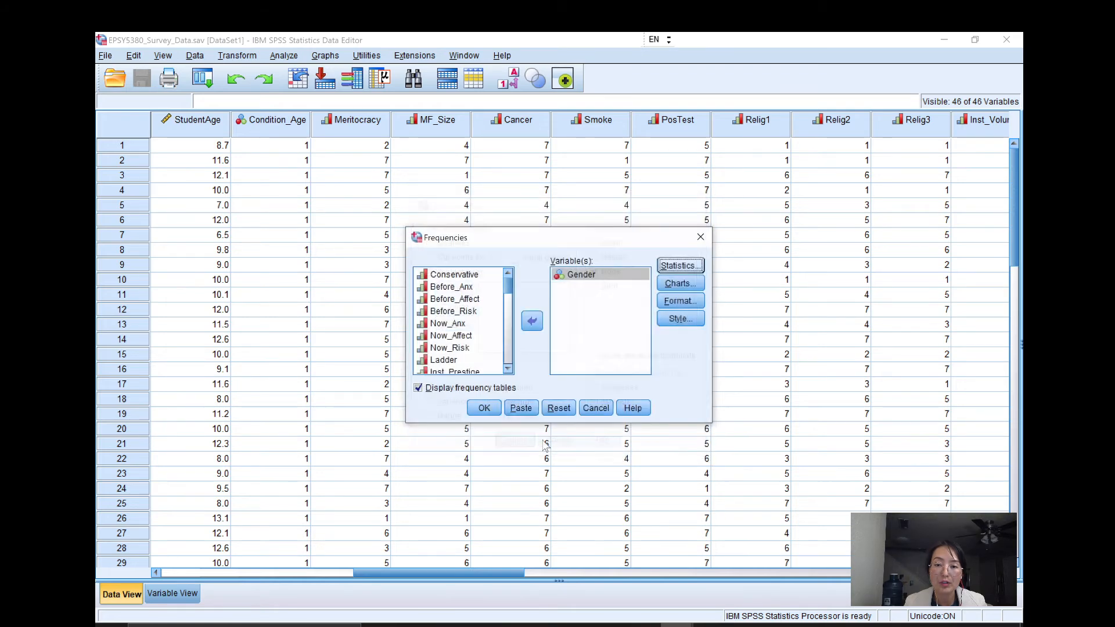
pyautogui.click(484, 408)
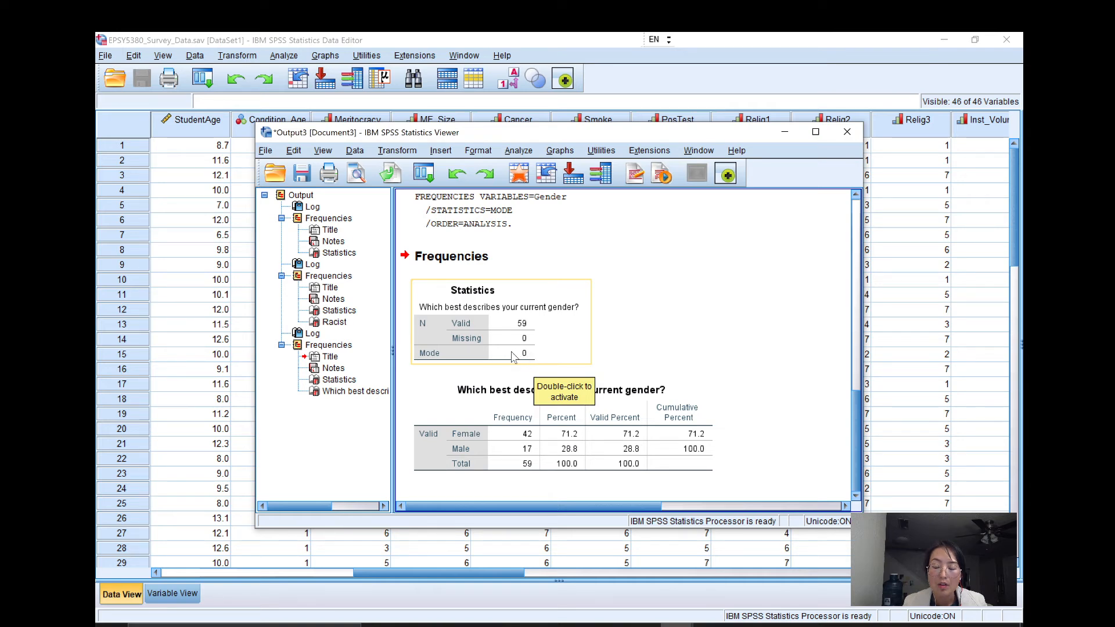
pyautogui.click(782, 133)
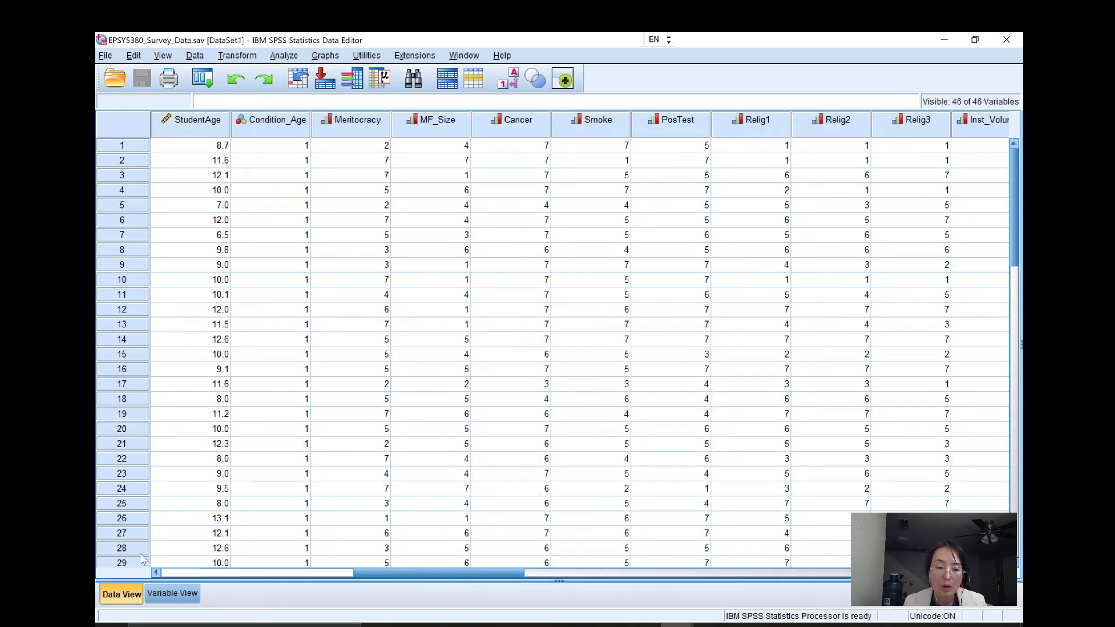
# Inspect the value labels of Gender in Variable View and close them without changes.
pyautogui.click(165, 591)
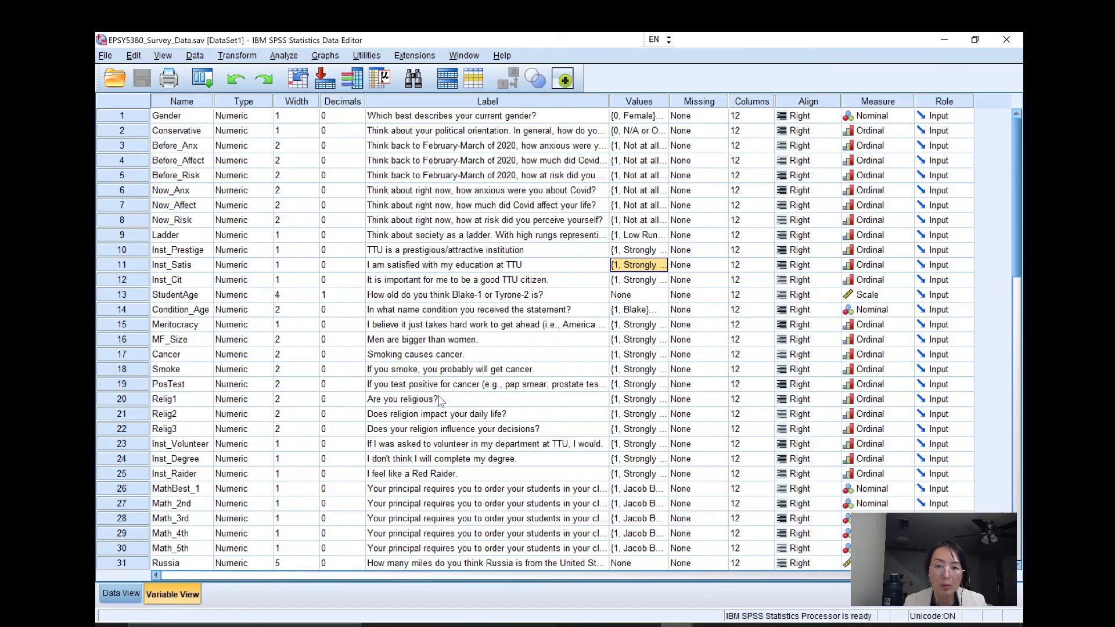
pyautogui.click(650, 103)
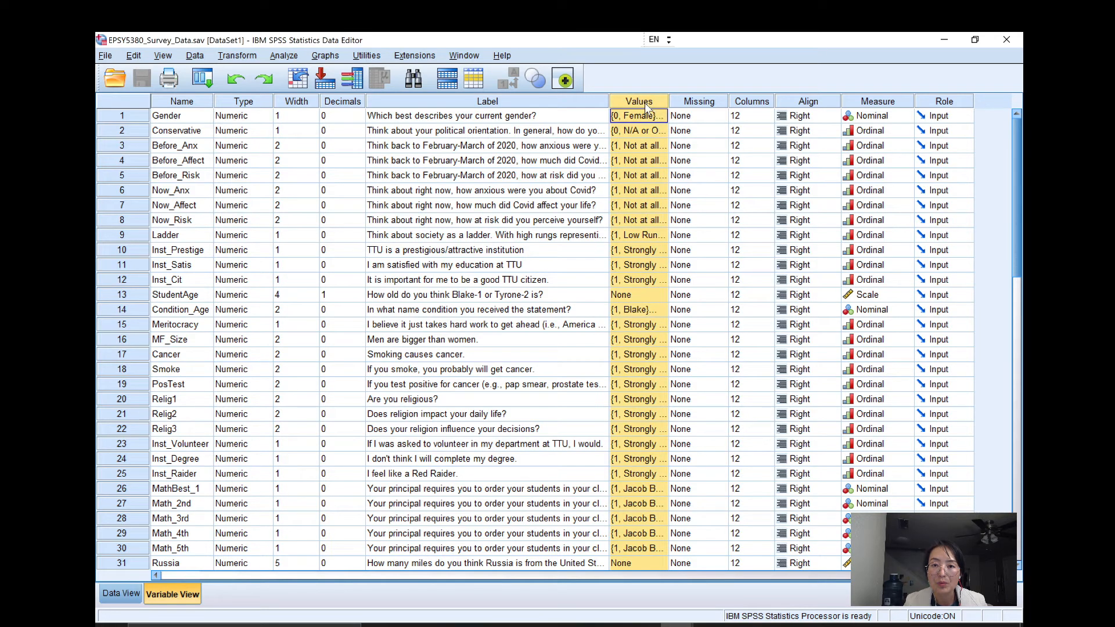
pyautogui.click(648, 116)
pyautogui.click(660, 117)
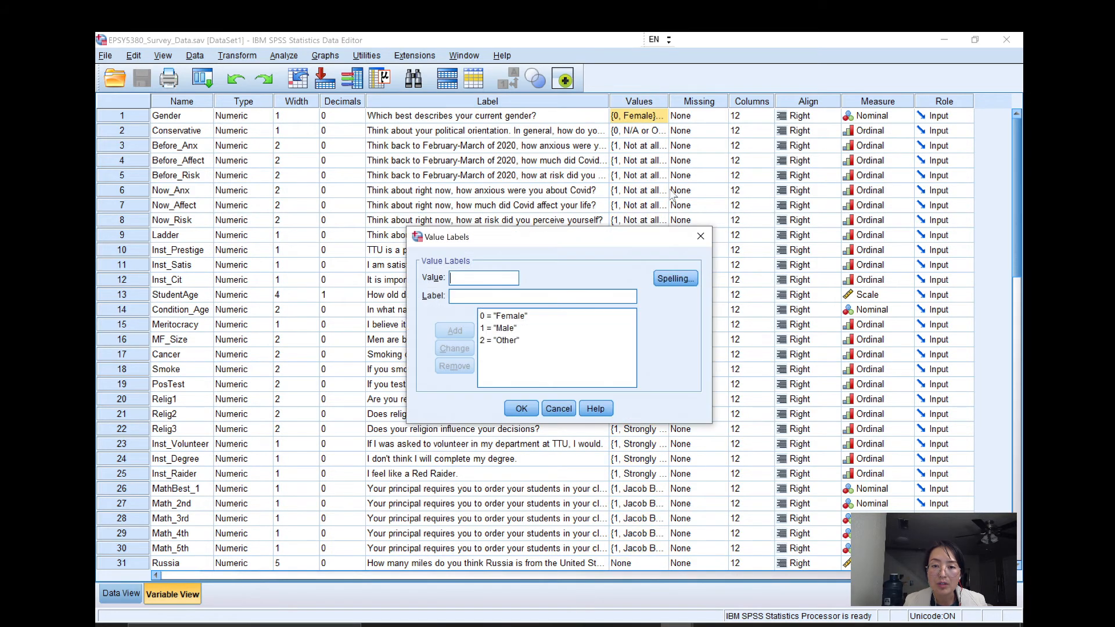
pyautogui.click(559, 409)
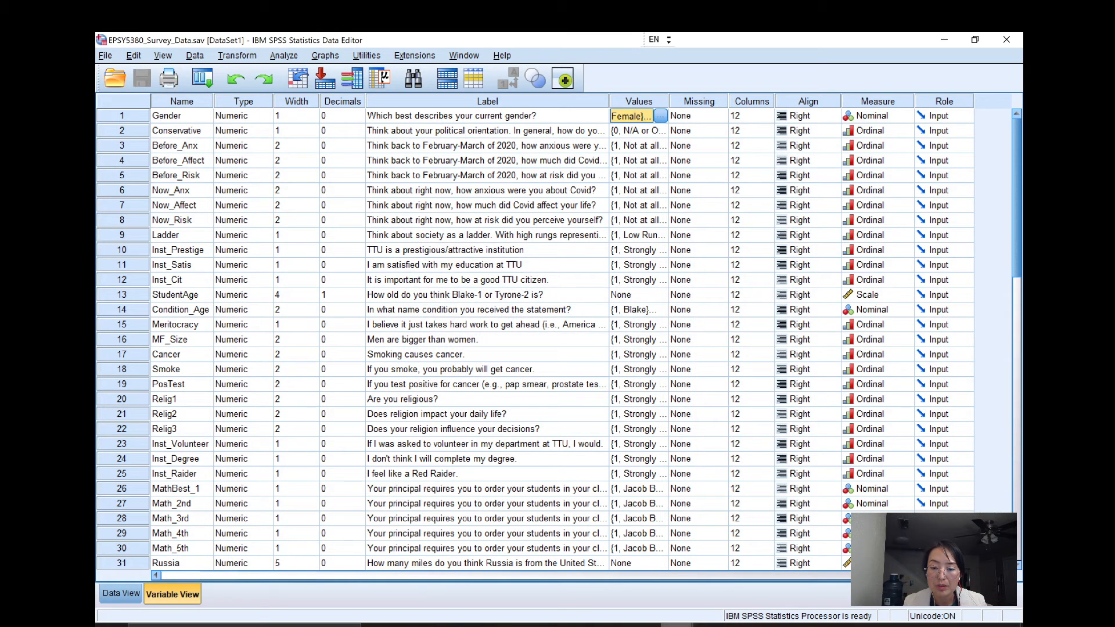
# Bring the output window back to review the Gender frequency table and mode, and return to the data.
pyautogui.click(749, 566)
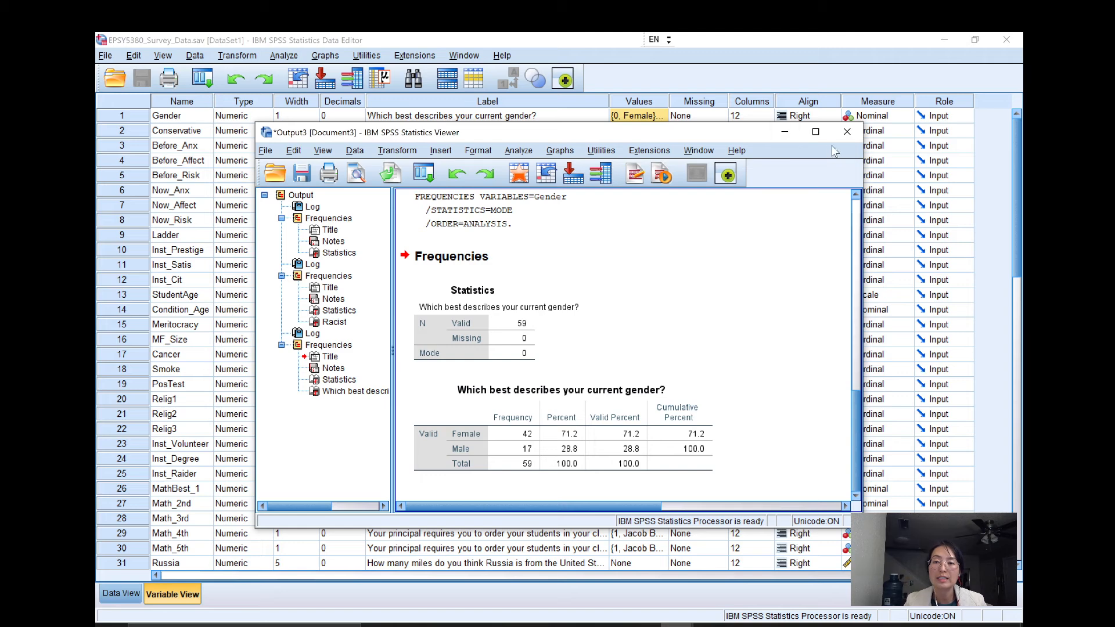
pyautogui.click(791, 137)
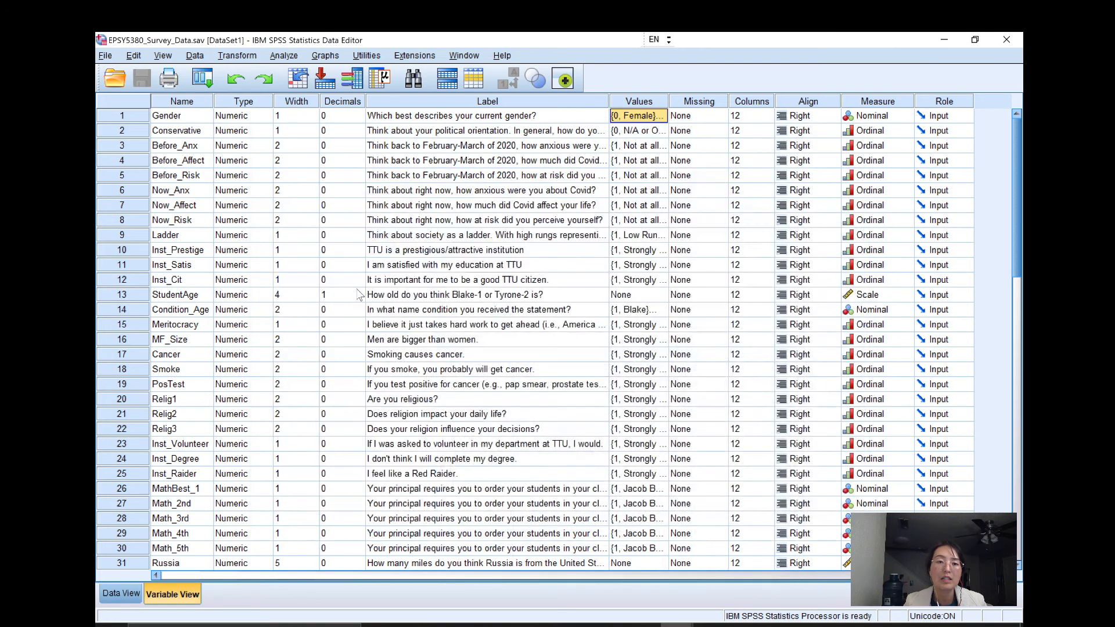
# Start a Means comparison, reset its previous settings, and show the variables by name instead of label.
pyautogui.click(288, 58)
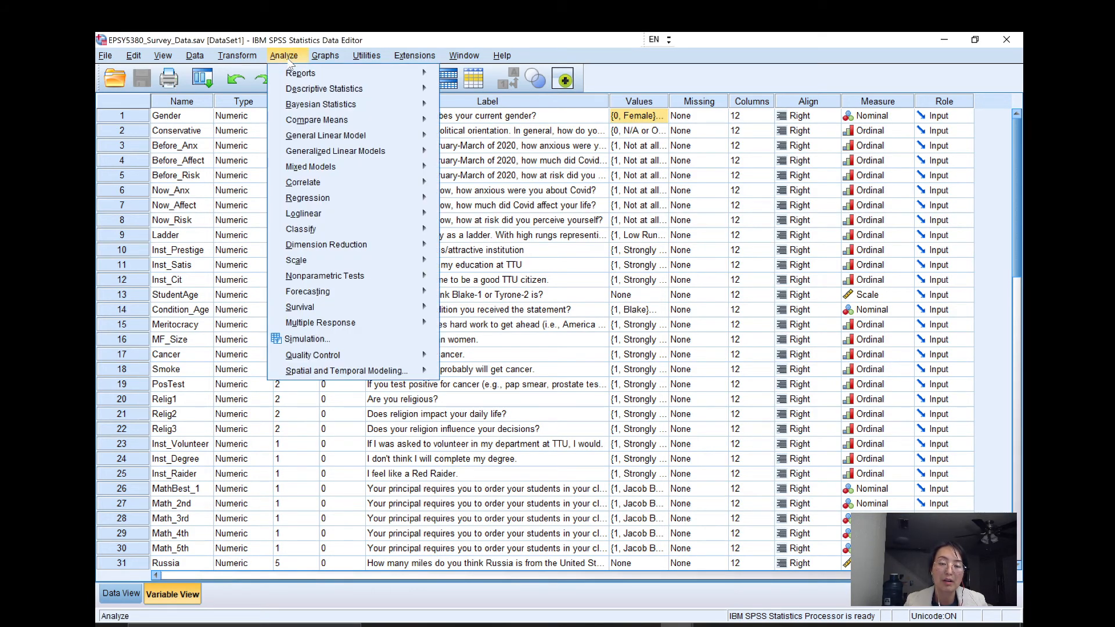
pyautogui.moveTo(349, 123)
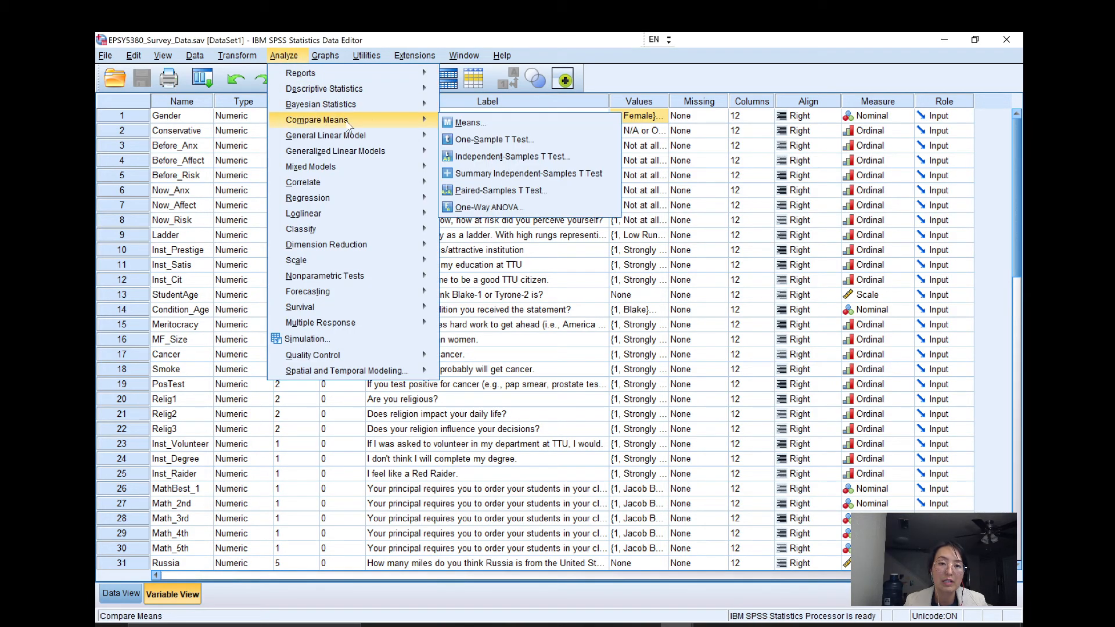
pyautogui.click(466, 123)
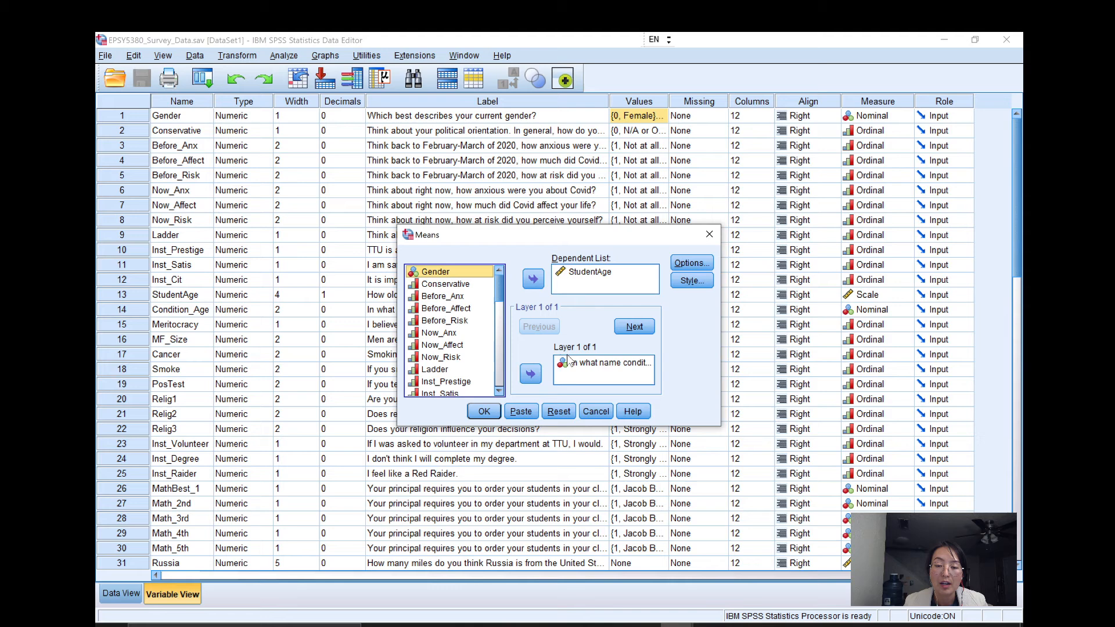
pyautogui.click(558, 411)
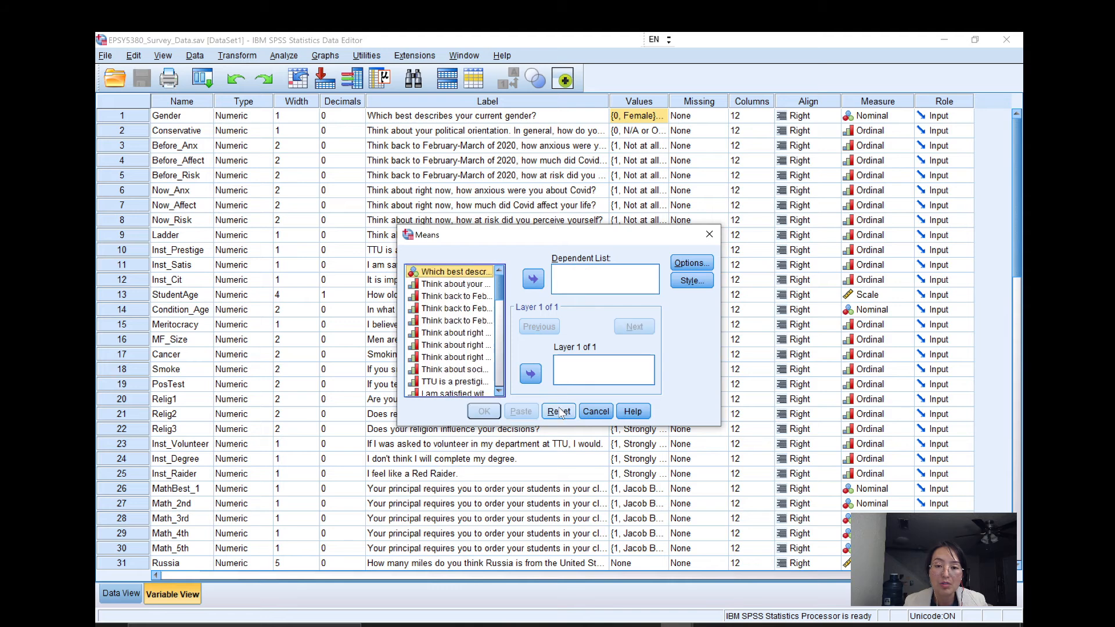
pyautogui.rightClick(457, 296)
pyautogui.click(473, 314)
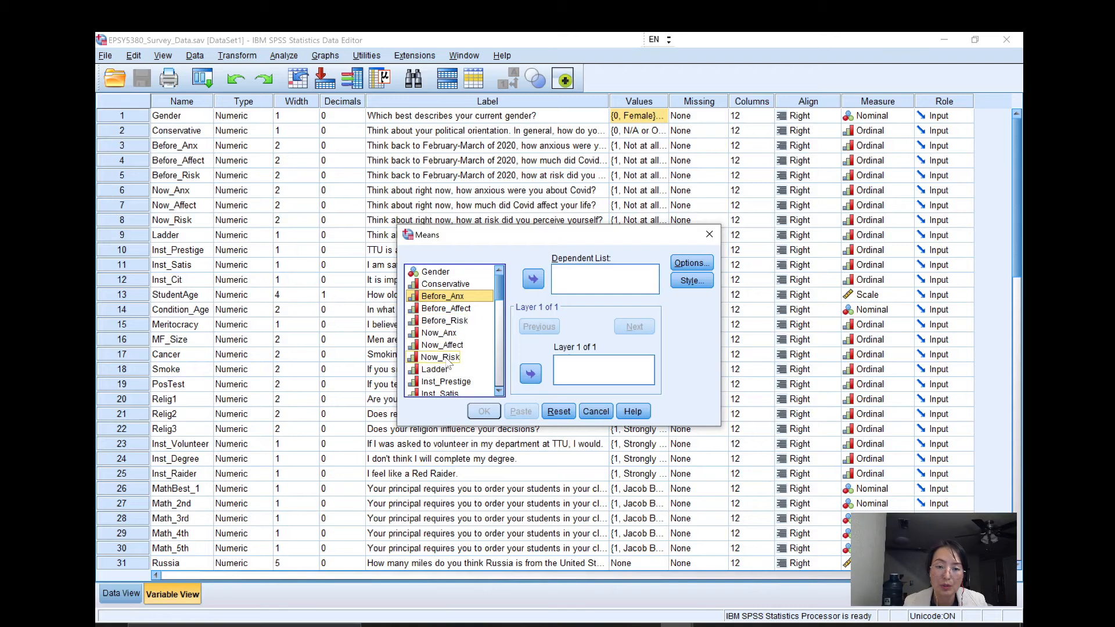
# Look through the variable list of the Means analysis for a scale variable and a nominal grouping variable.
pyautogui.scroll(-2, 443, 369)
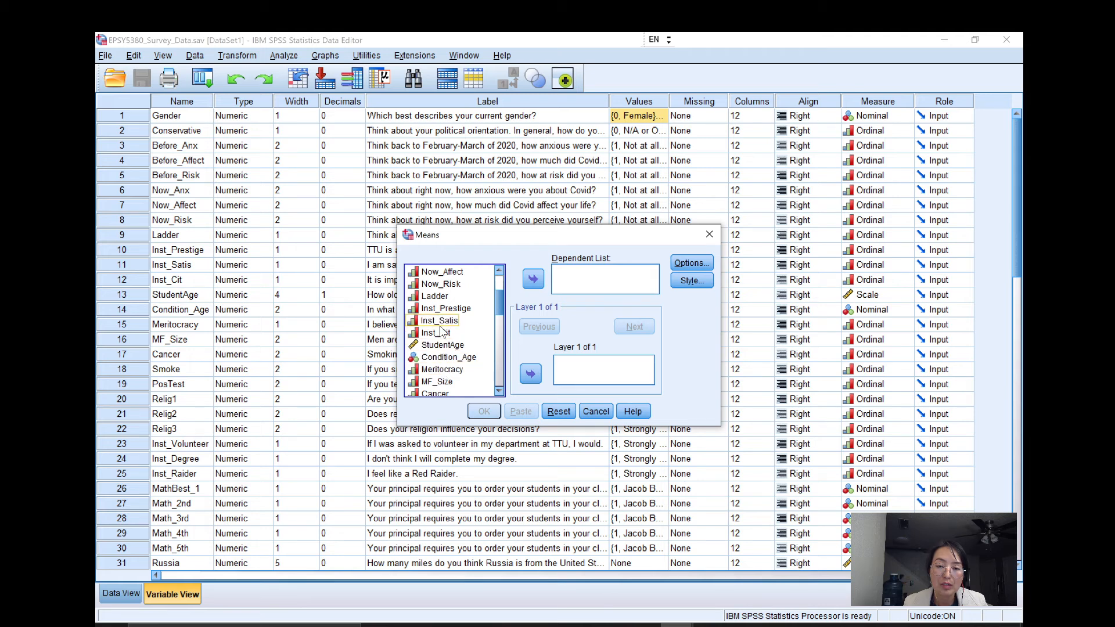
pyautogui.scroll(-1, 442, 361)
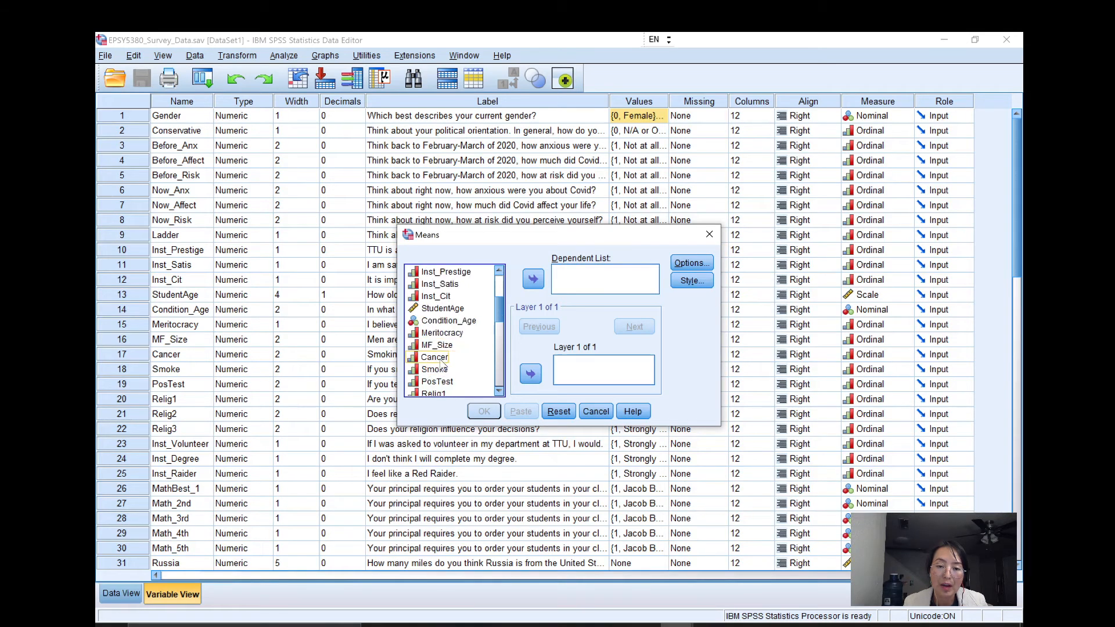
pyautogui.scroll(-2, 453, 372)
pyautogui.scroll(-1, 456, 376)
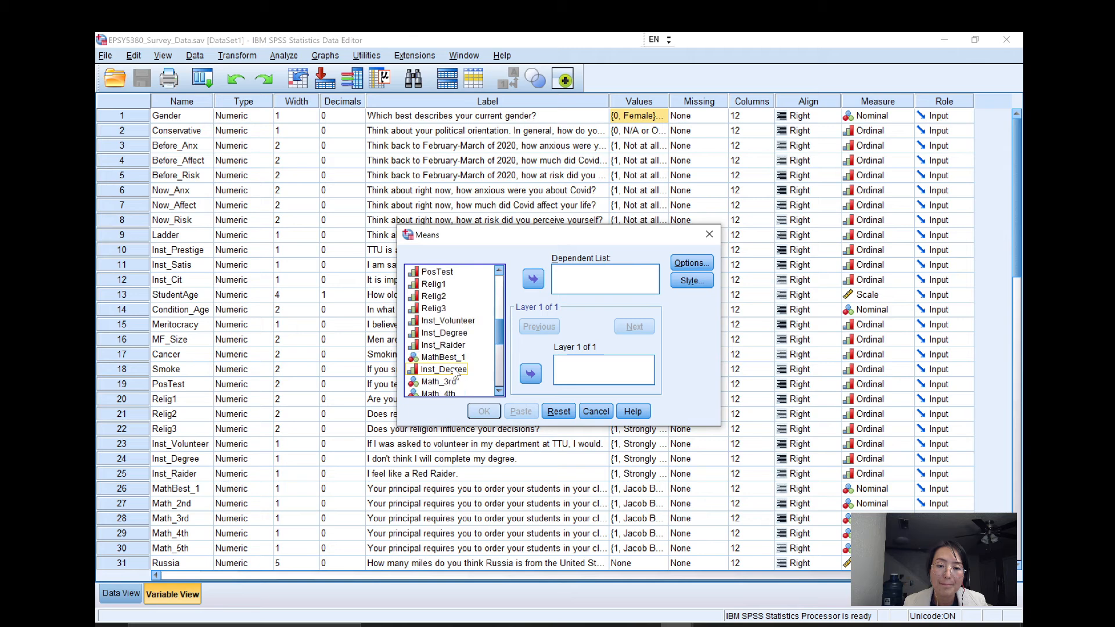
pyautogui.scroll(-1, 456, 377)
pyautogui.scroll(-1, 454, 375)
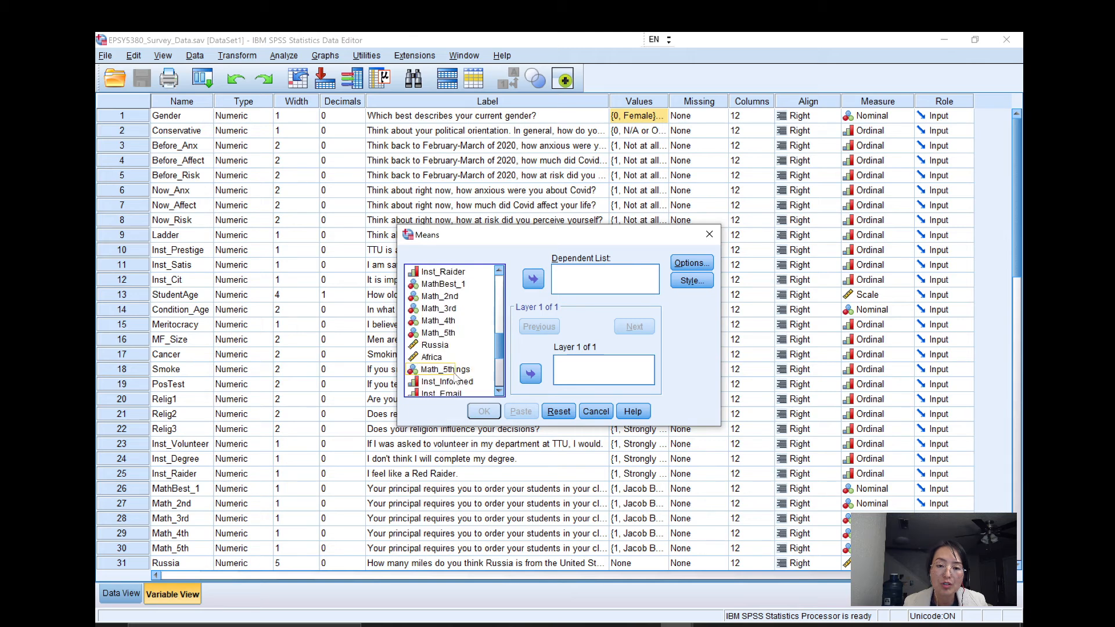
pyautogui.scroll(4, 456, 369)
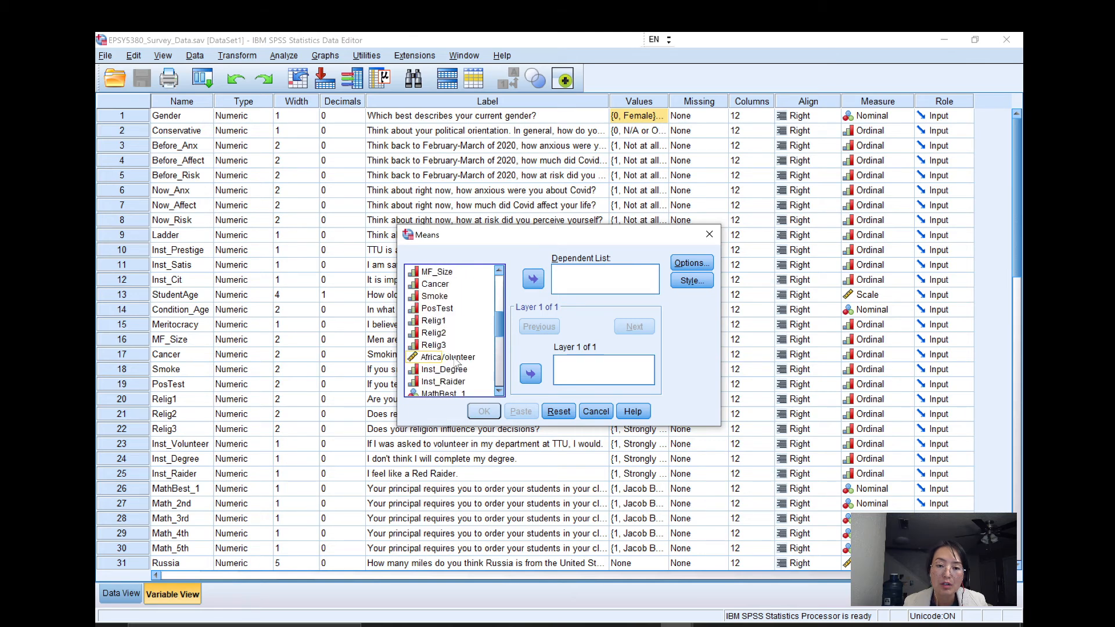
pyautogui.scroll(4, 456, 363)
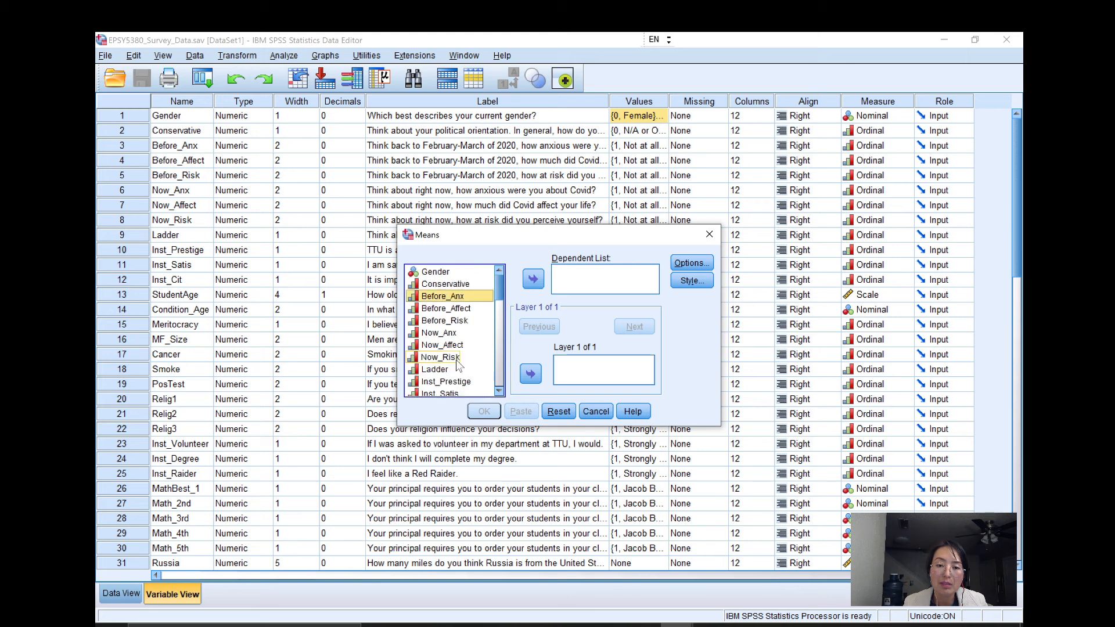
pyautogui.scroll(-2, 457, 365)
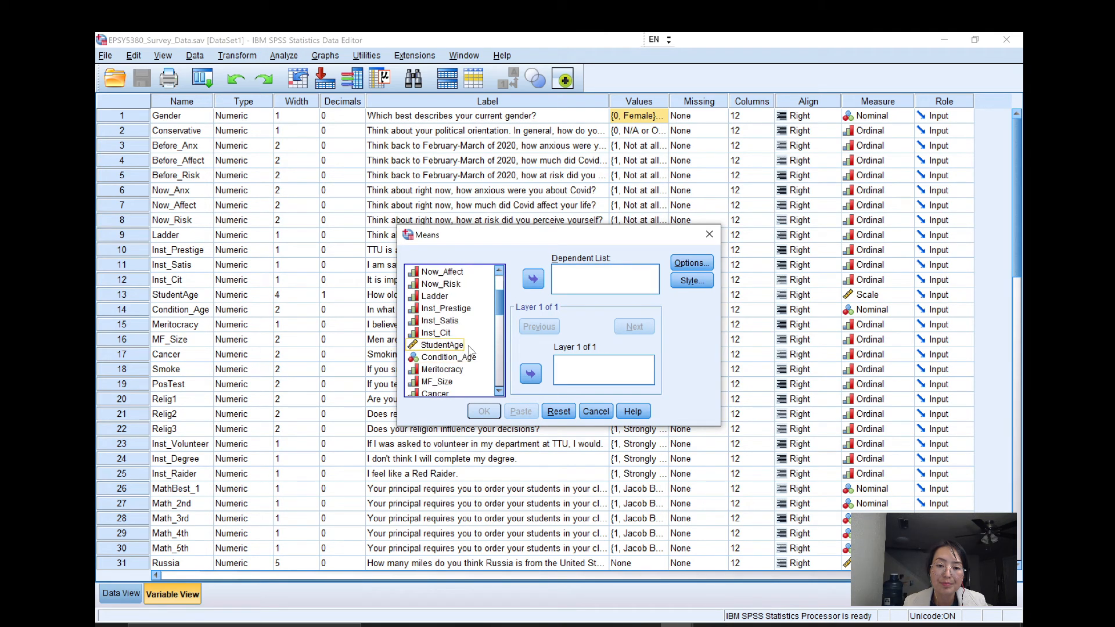
pyautogui.click(465, 359)
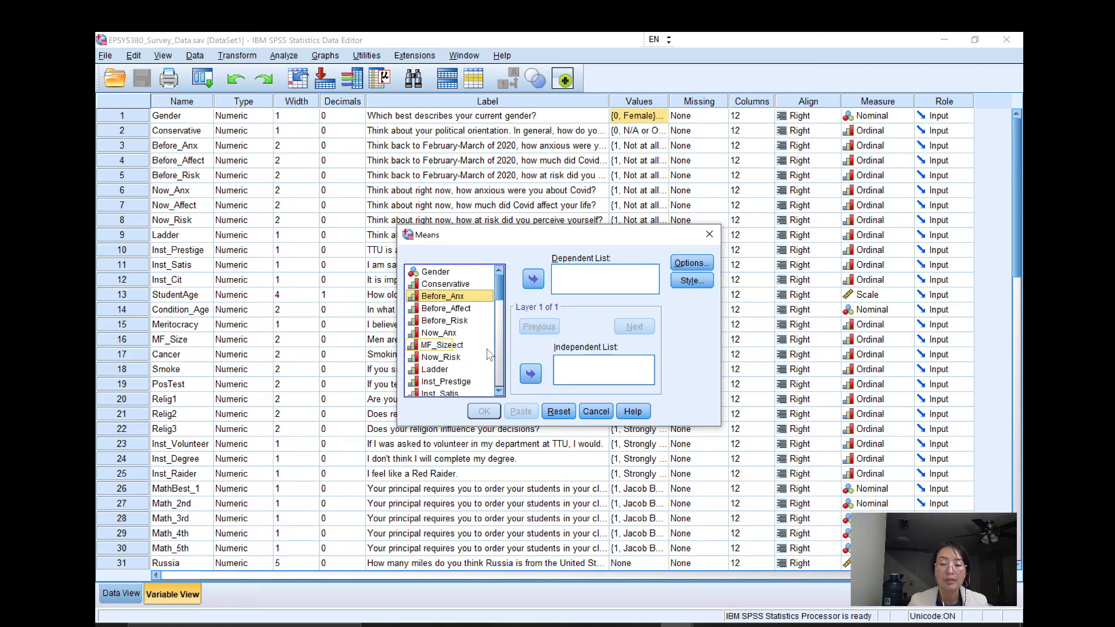
# Assign Condition_Age as the independent variable and StudentAge as the dependent variable of the Means analysis.
pyautogui.scroll(-2, 461, 339)
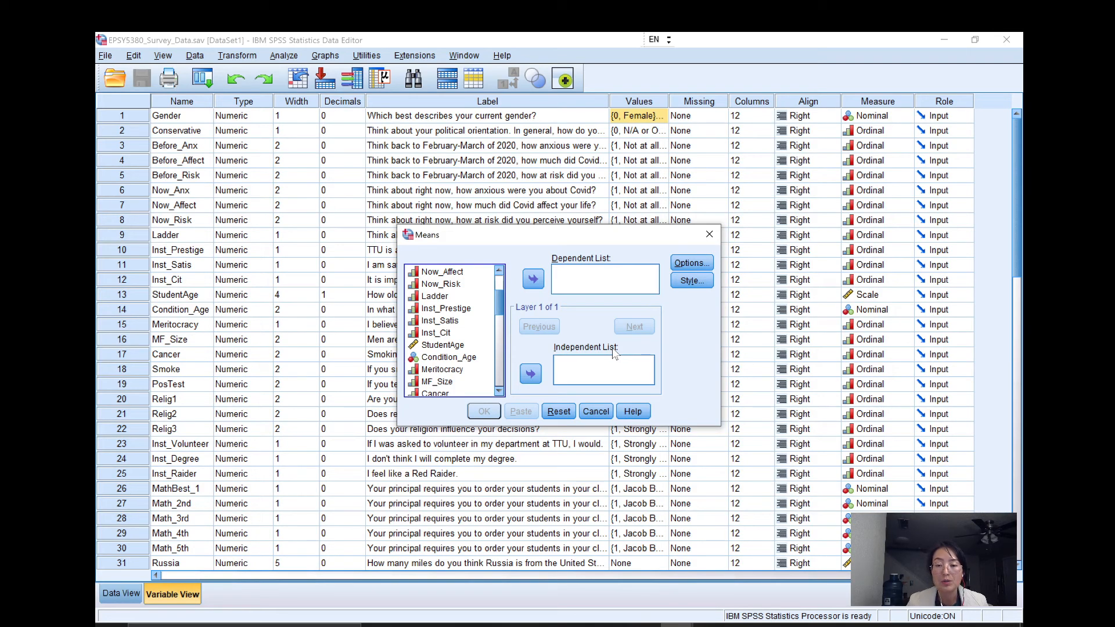
pyautogui.click(450, 360)
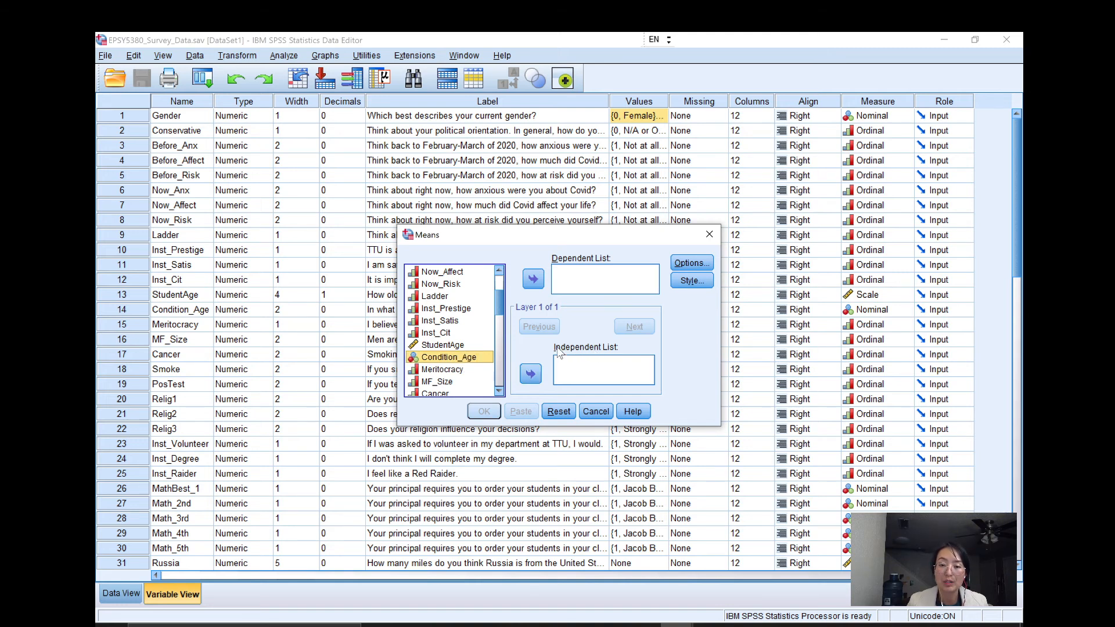
pyautogui.click(531, 376)
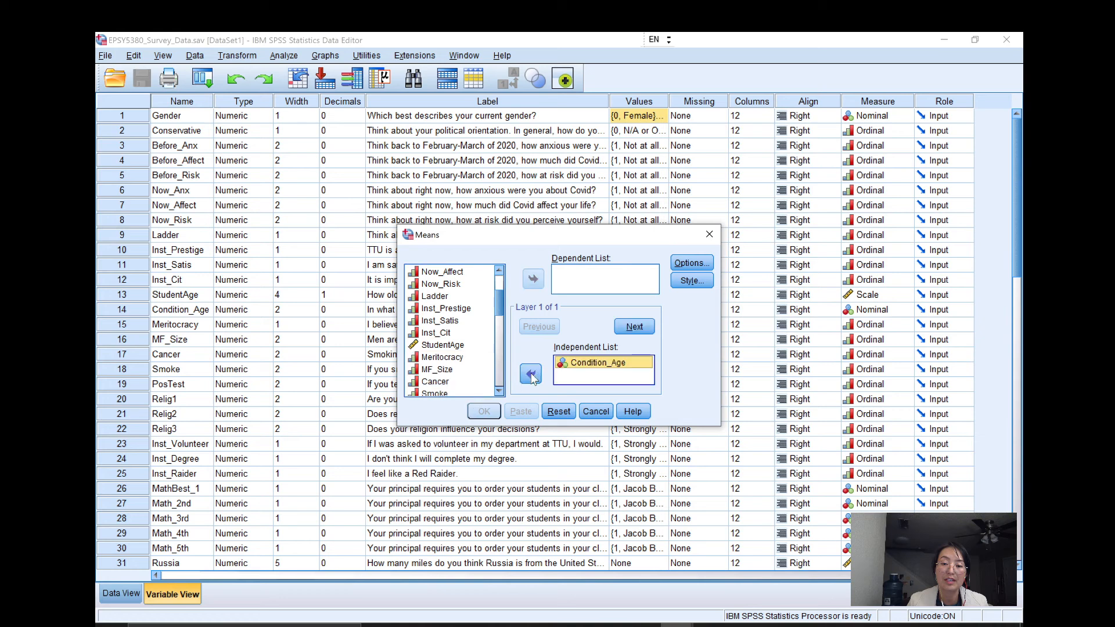
pyautogui.click(450, 346)
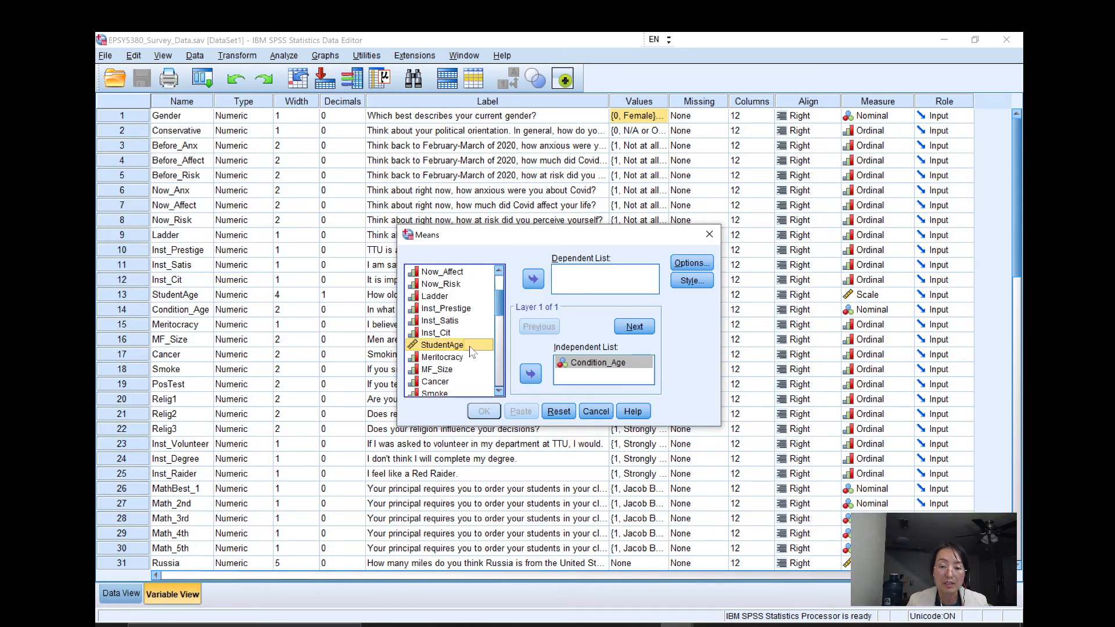
pyautogui.click(469, 346)
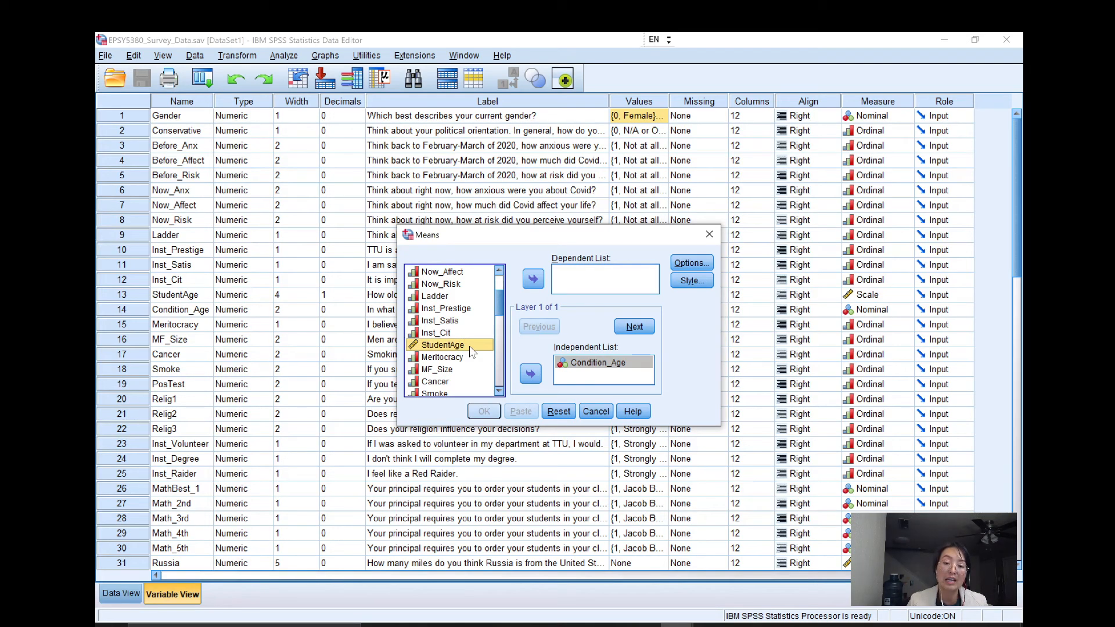
pyautogui.click(533, 278)
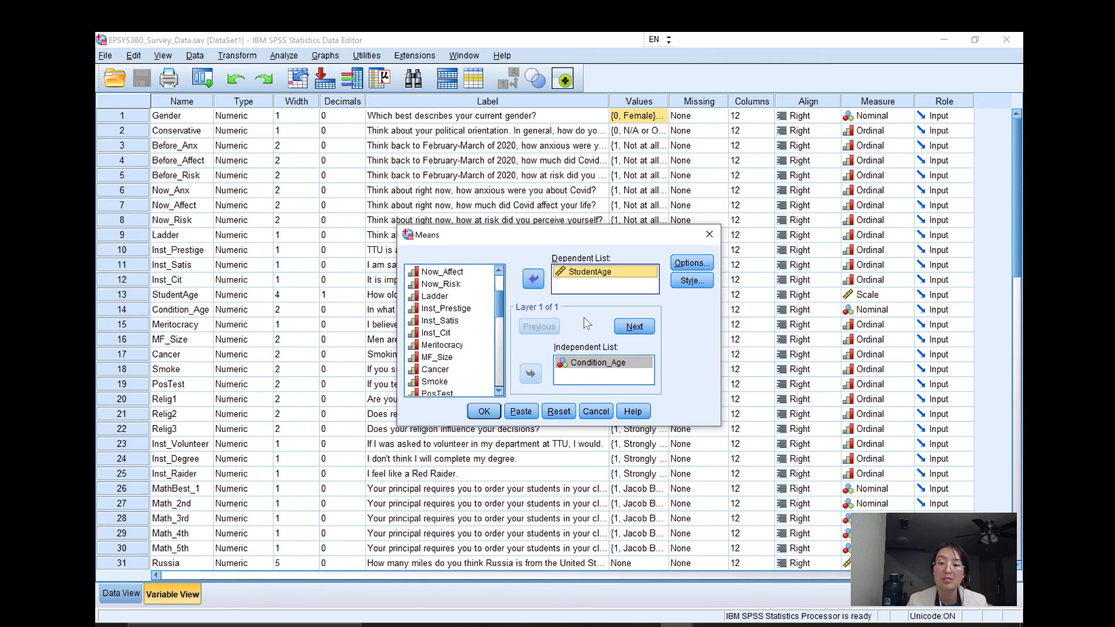
# Remove Standard Deviation from the cell statistics, keeping only Mean and Number of Cases, and accept the options.
pyautogui.click(695, 264)
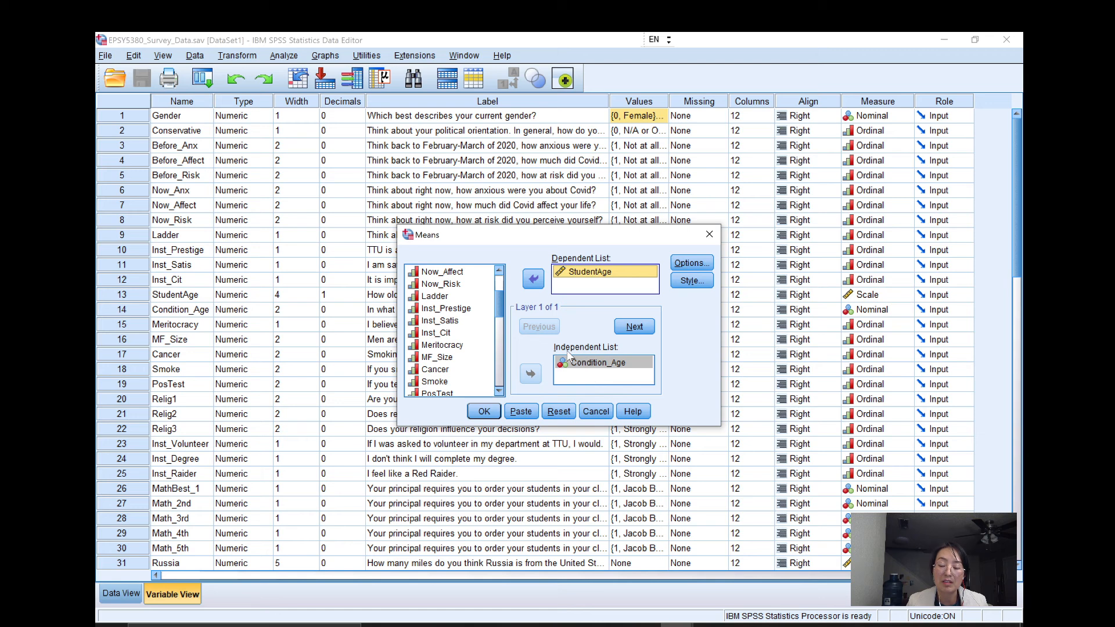
pyautogui.click(691, 264)
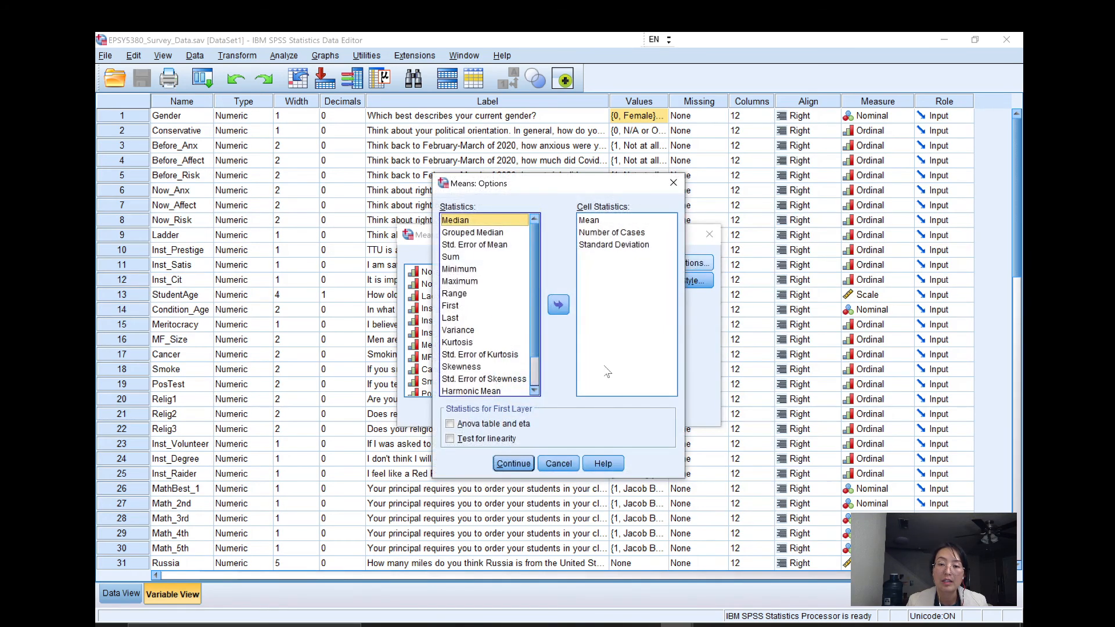
pyautogui.moveTo(616, 184); pyautogui.dragTo(559, 195)
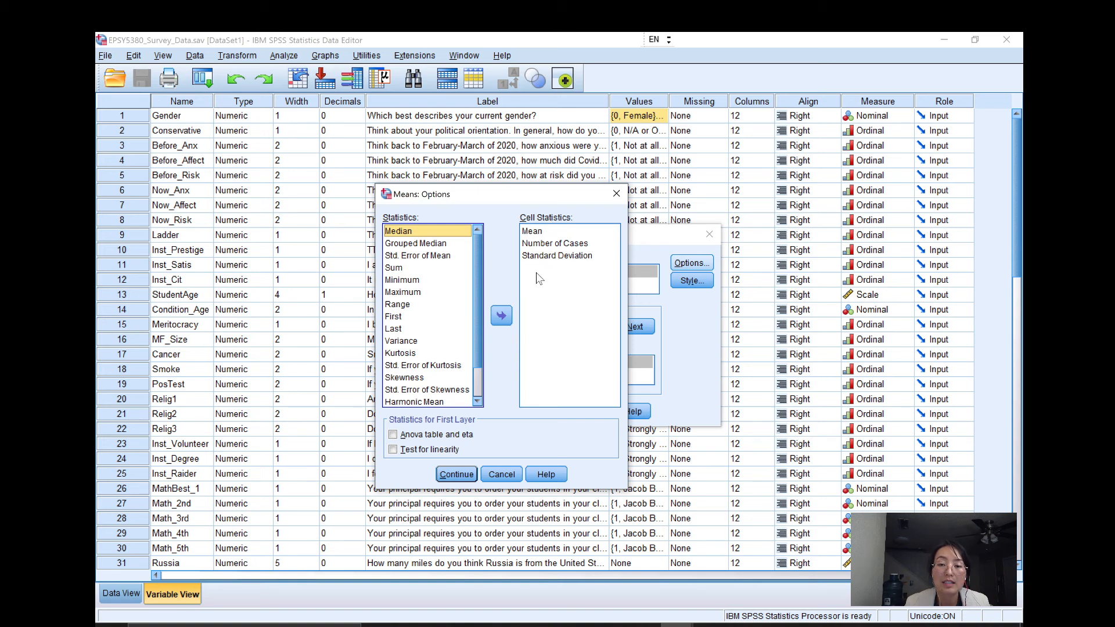
pyautogui.click(549, 259)
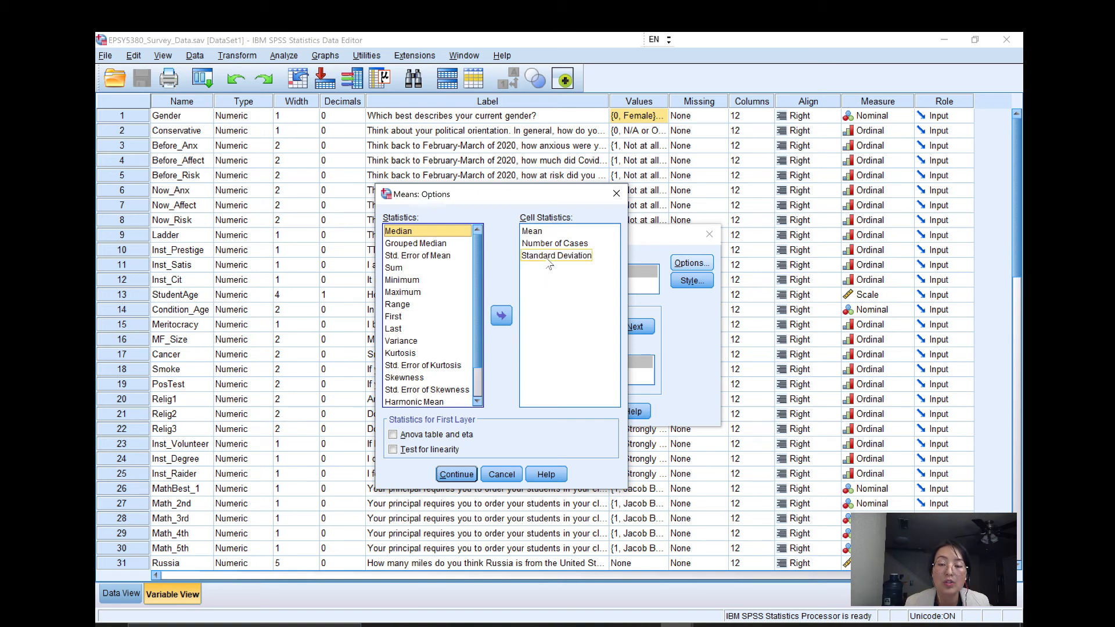
pyautogui.moveTo(524, 194); pyautogui.dragTo(398, 192)
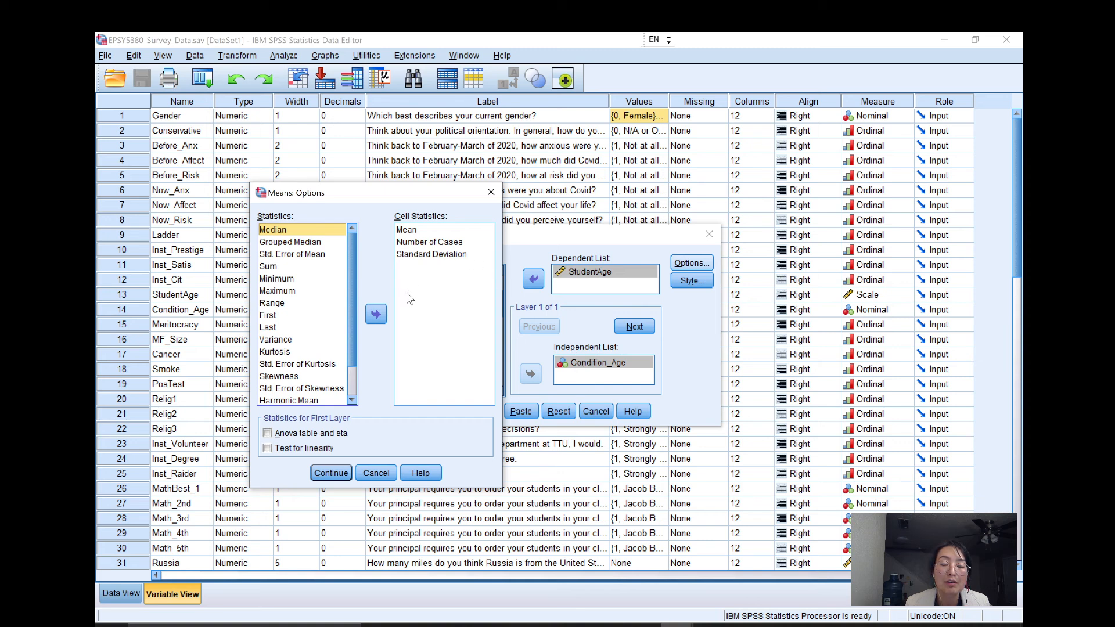
pyautogui.click(427, 255)
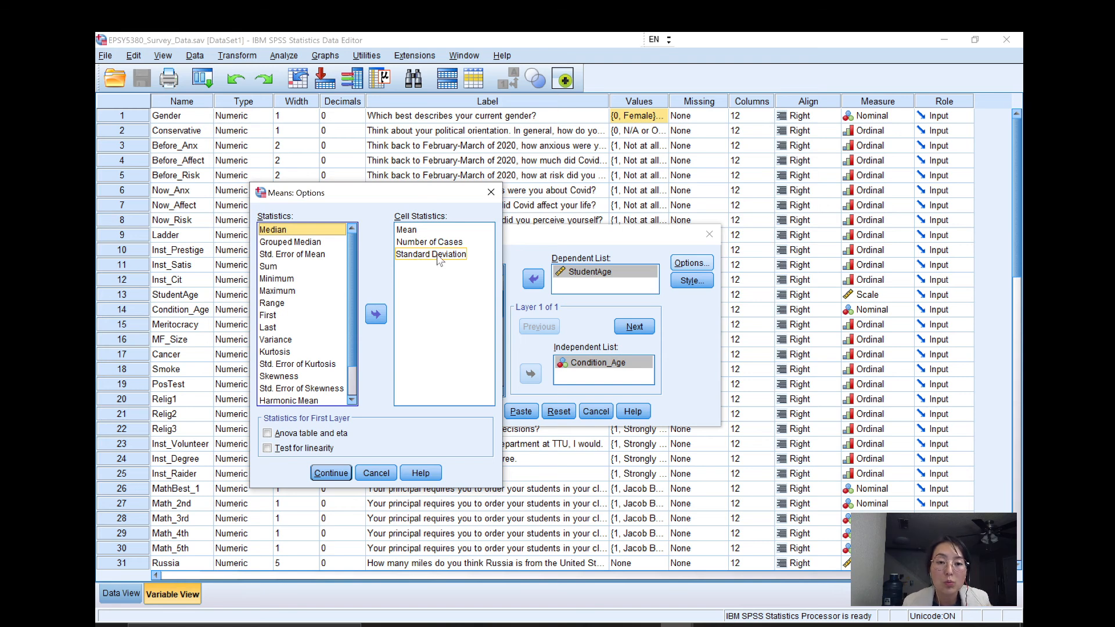
pyautogui.click(437, 255)
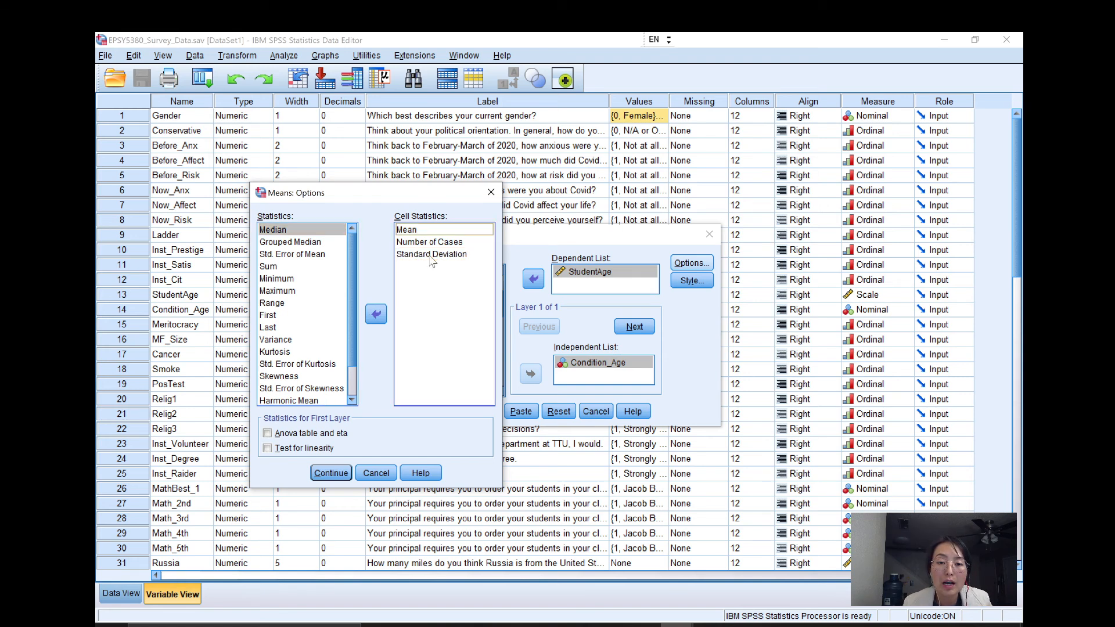
pyautogui.click(377, 315)
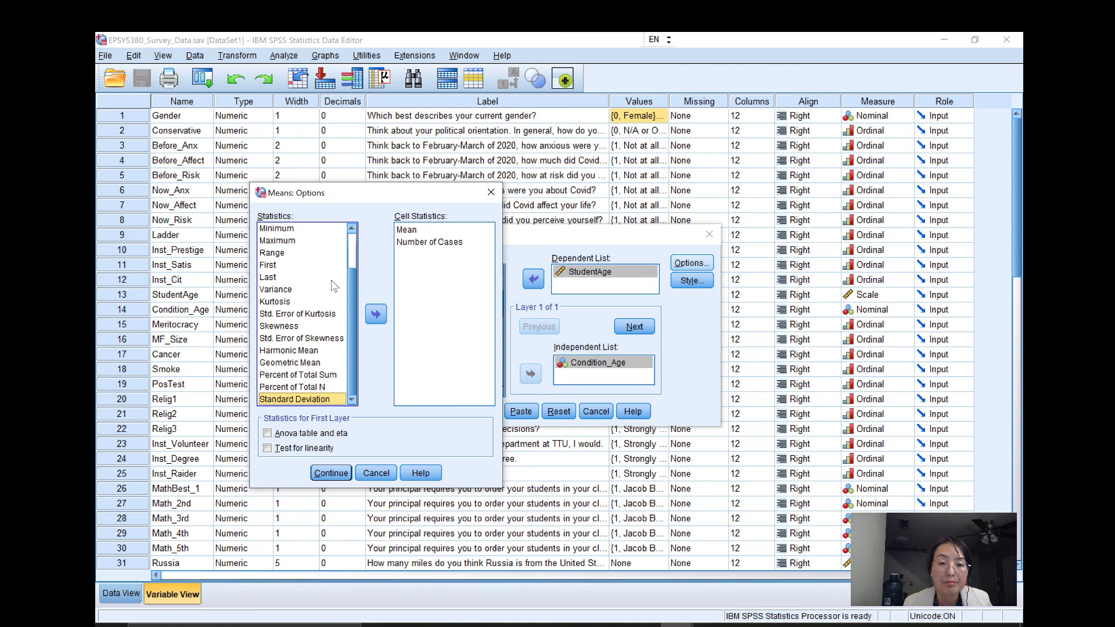
pyautogui.click(417, 243)
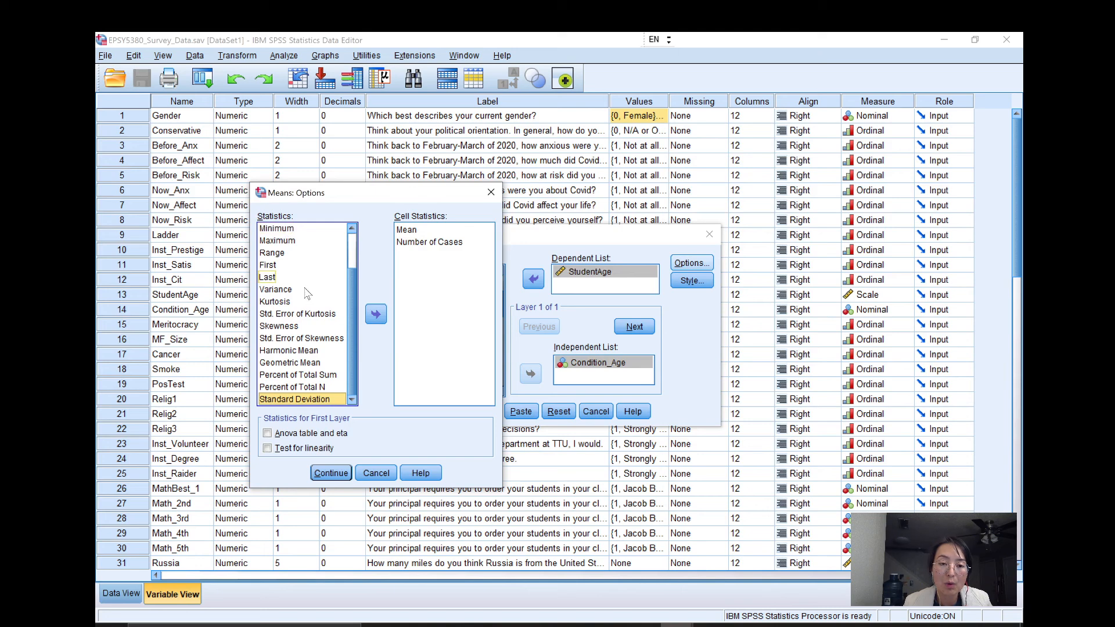
pyautogui.click(341, 476)
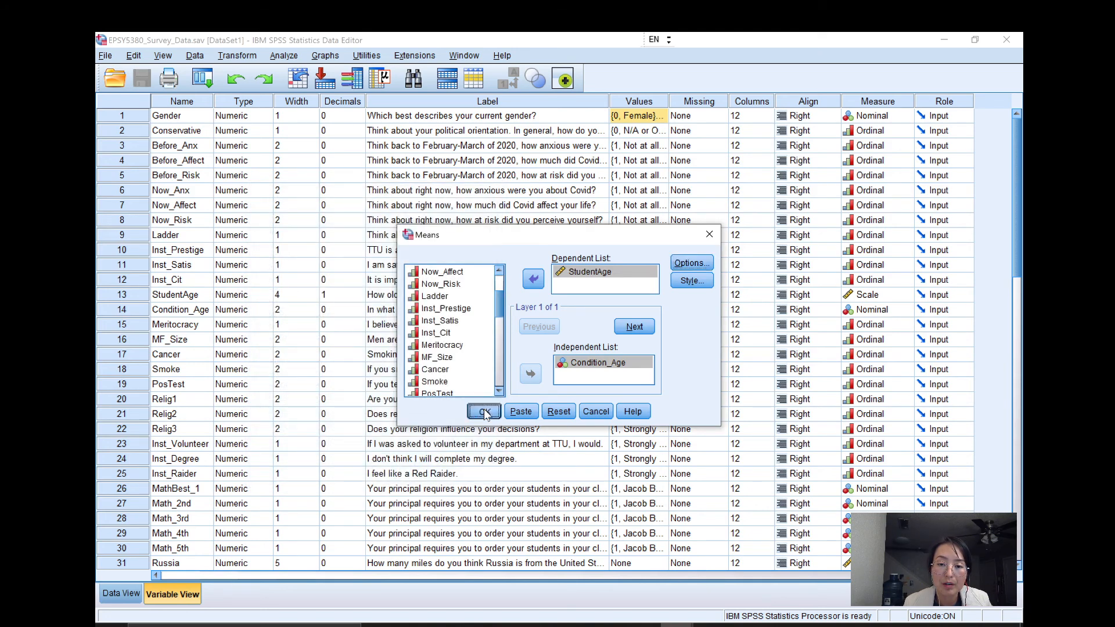
# Run the Means analysis and examine the Report of StudentAge by name condition before minimizing the output window.
pyautogui.click(484, 412)
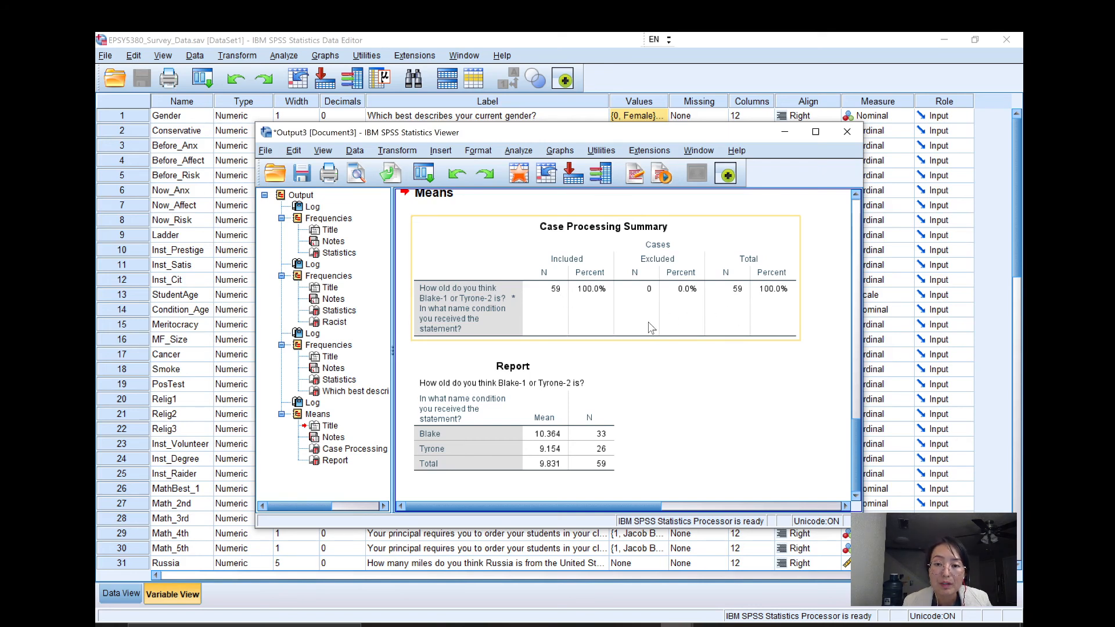
pyautogui.click(601, 382)
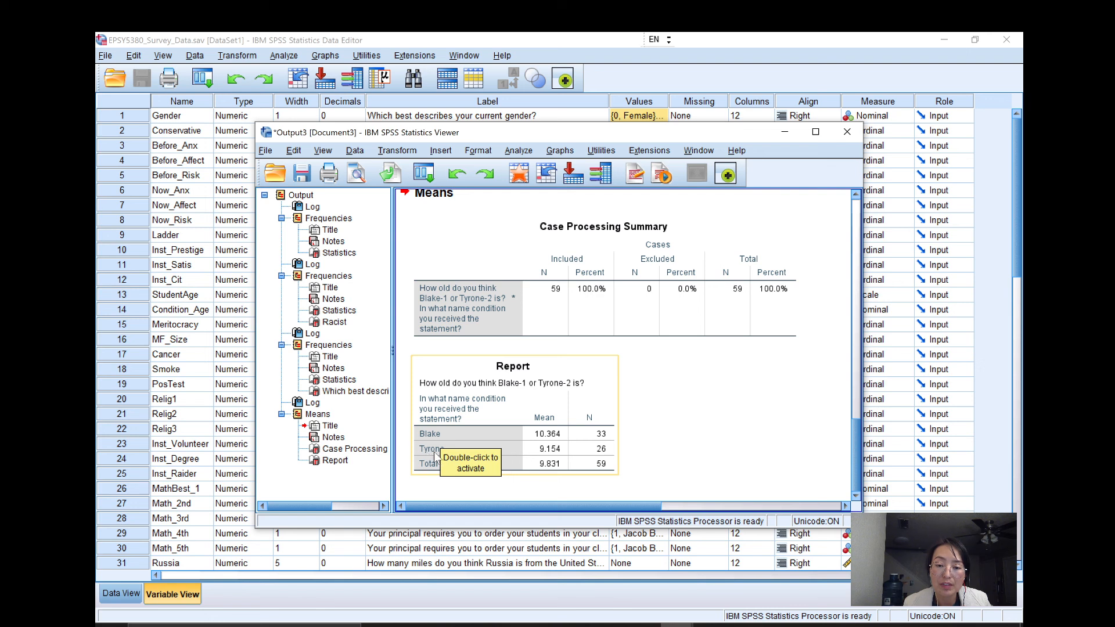
pyautogui.click(550, 440)
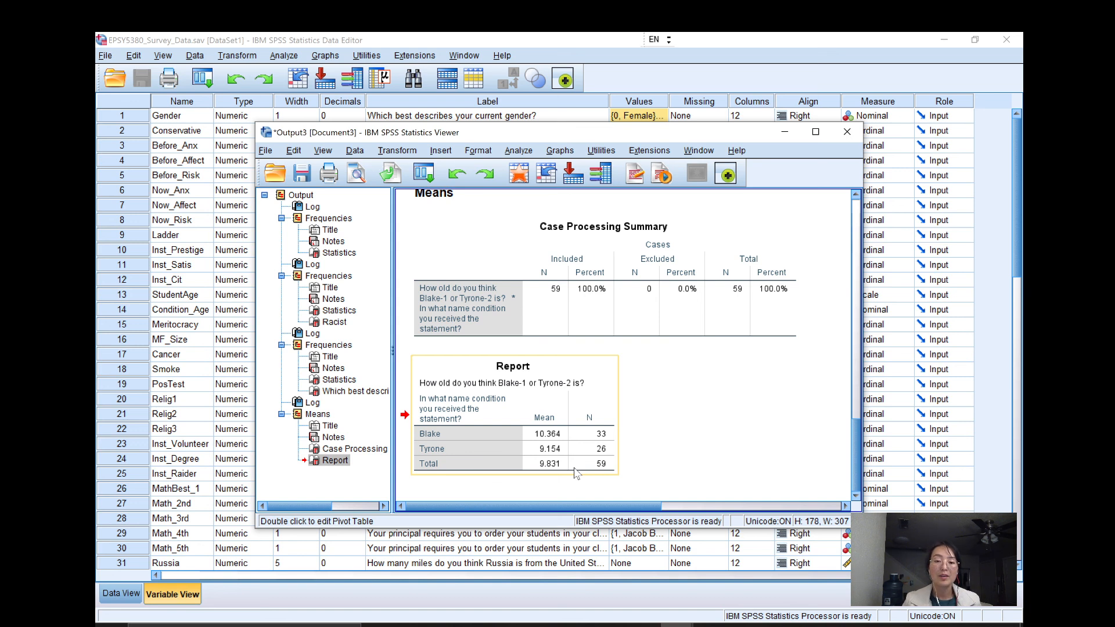
pyautogui.click(649, 407)
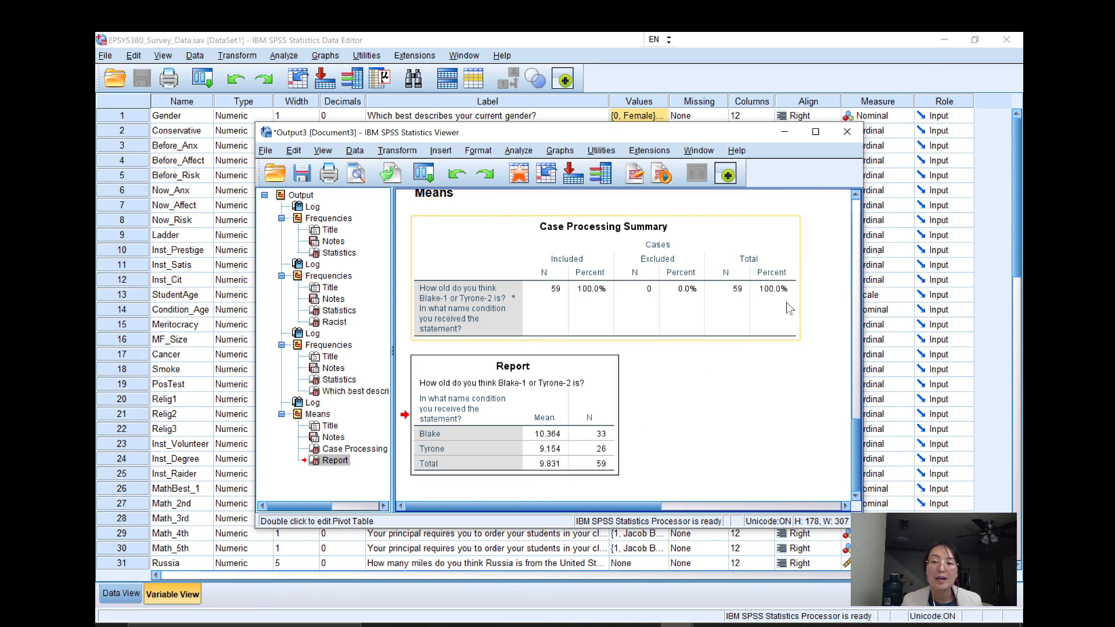
pyautogui.click(785, 133)
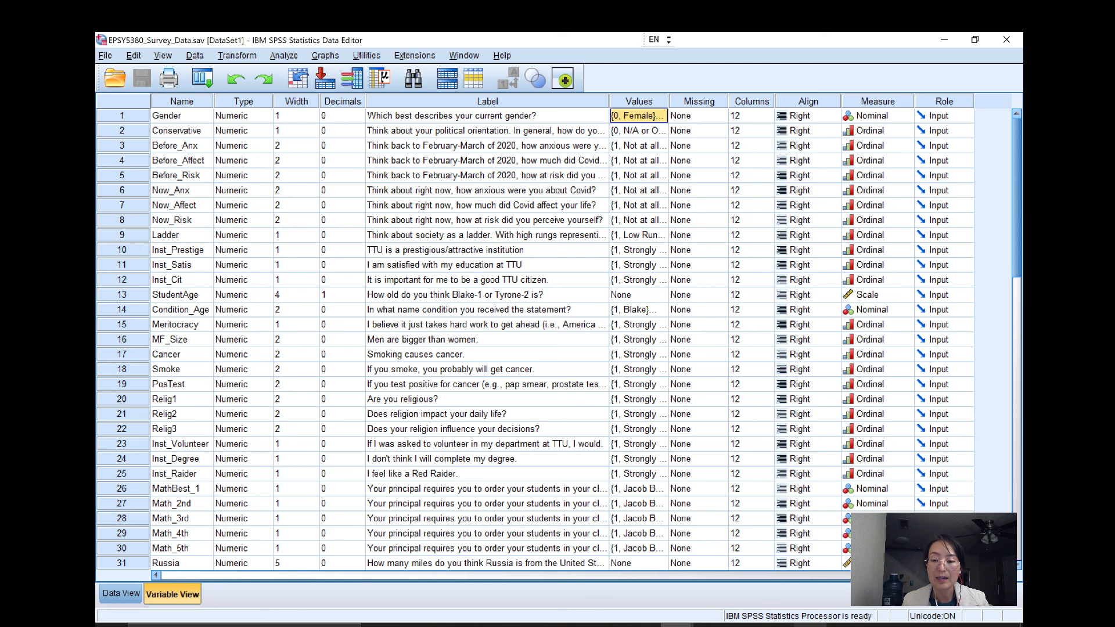
pyautogui.moveTo(777, 625)
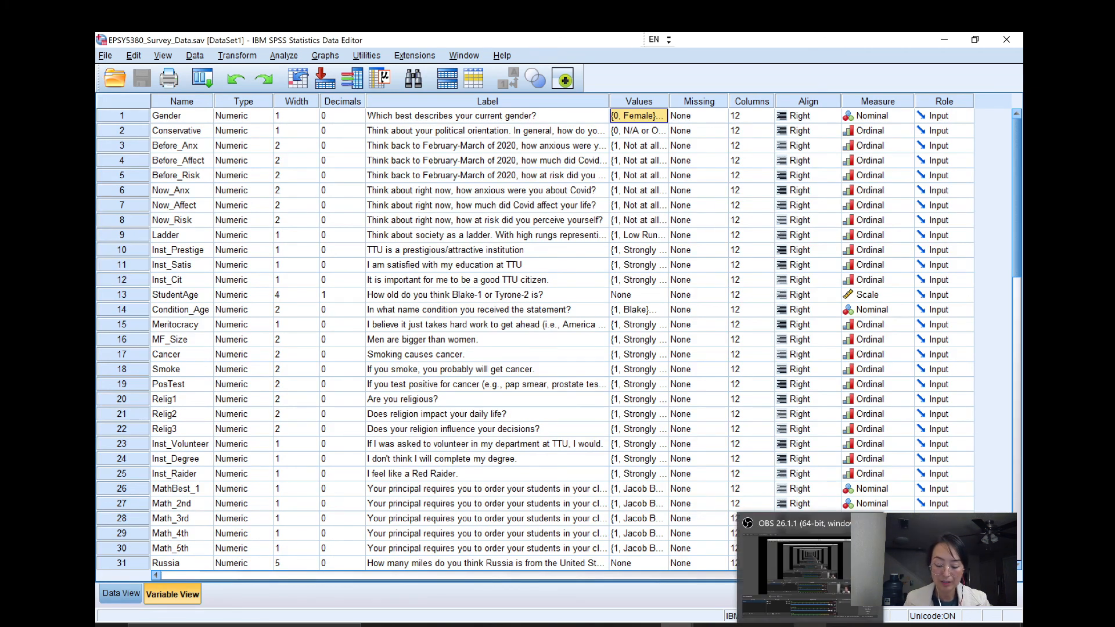